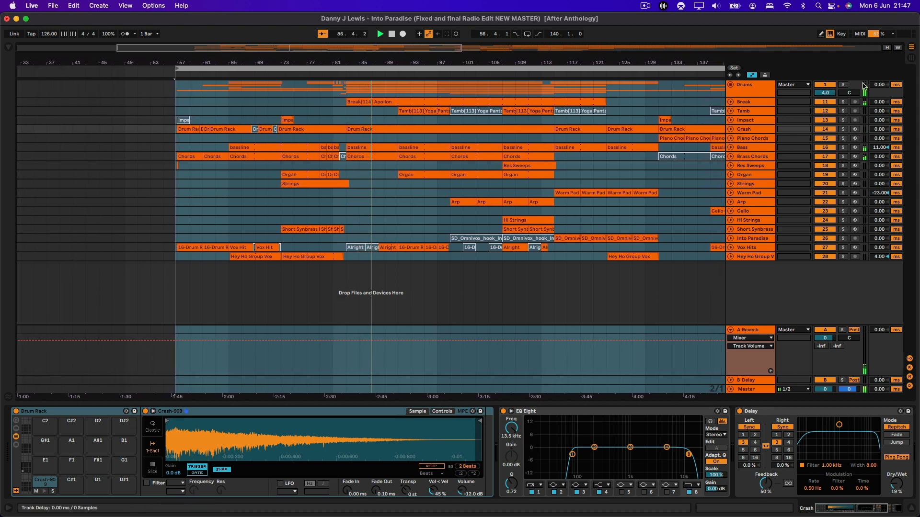
Solo the Drums group and unfold it to show its individual tracks.
{"action": "left_click", "coordinate": [844, 85]}
{"action": "left_click", "coordinate": [752, 93]}
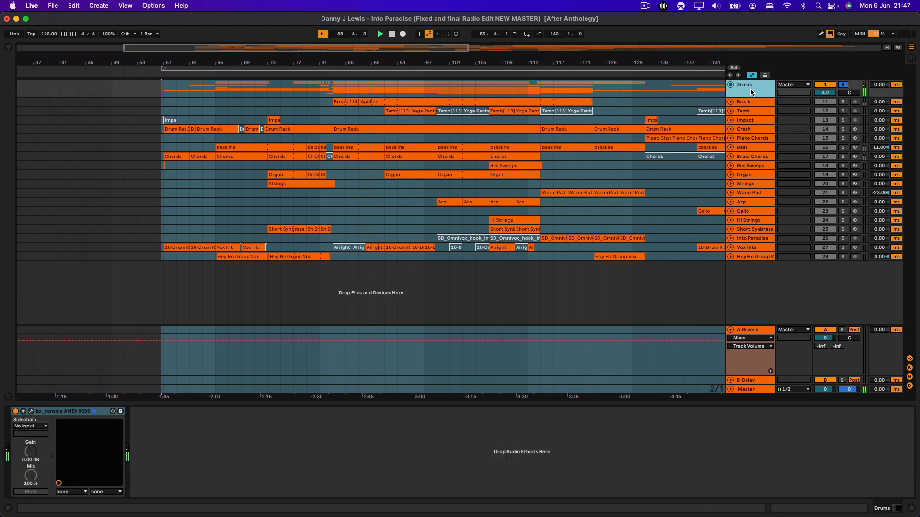
{"action": "left_click", "coordinate": [730, 84]}
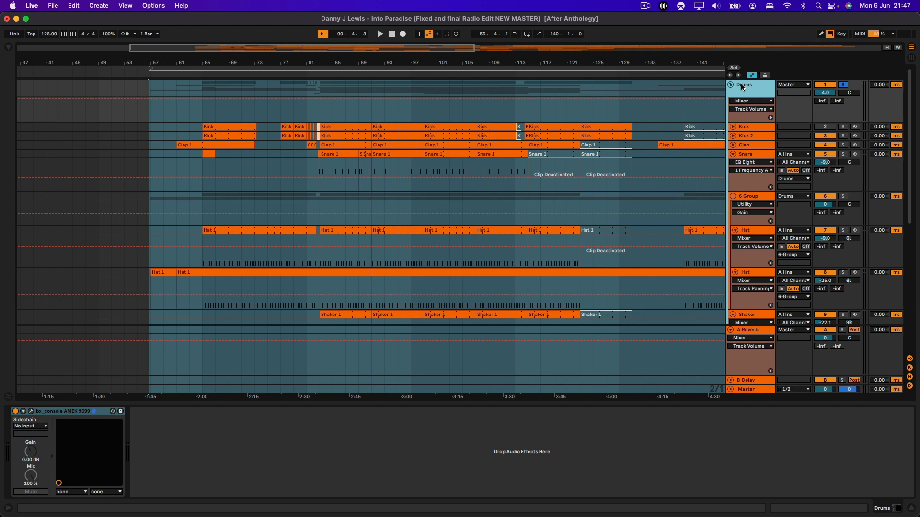
Inspect the device chains of the Kick, Kick 2, Clap and Snare tracks and the Snare clips around bar 83.
{"action": "left_click", "coordinate": [749, 128]}
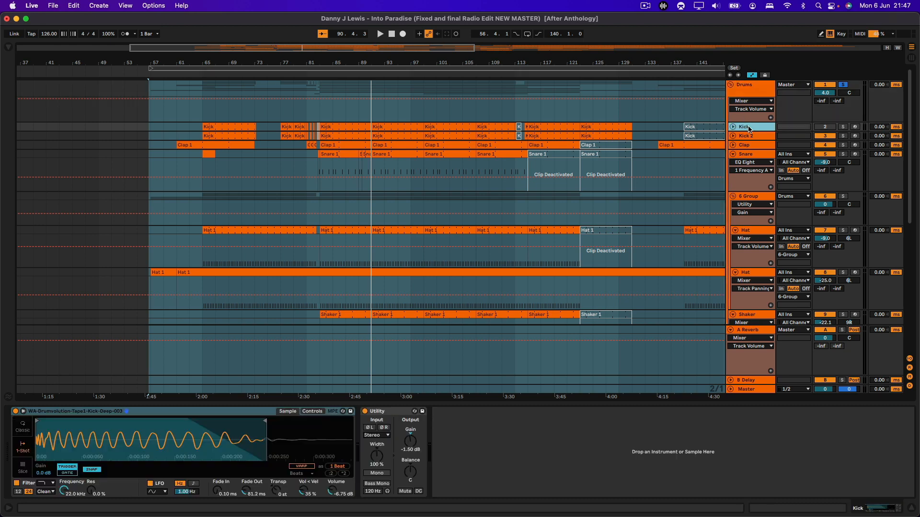
{"action": "left_click", "coordinate": [745, 138]}
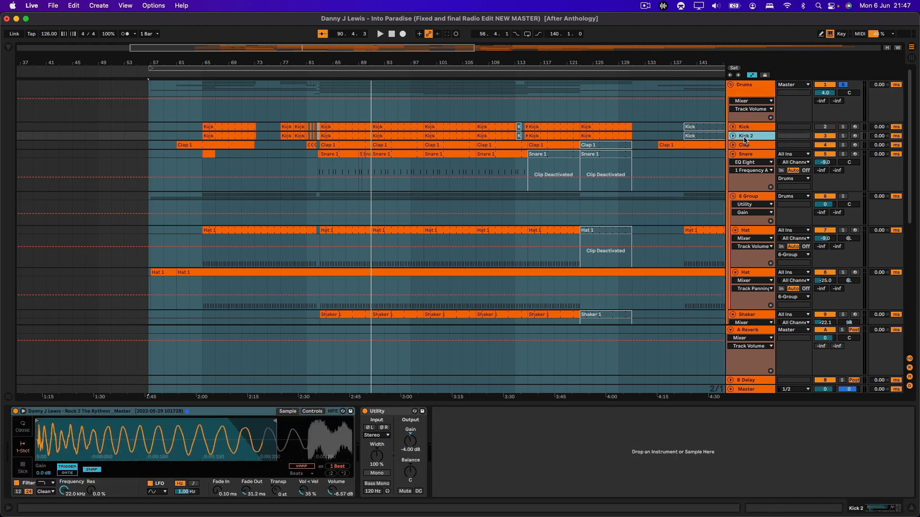
{"action": "left_click", "coordinate": [744, 145]}
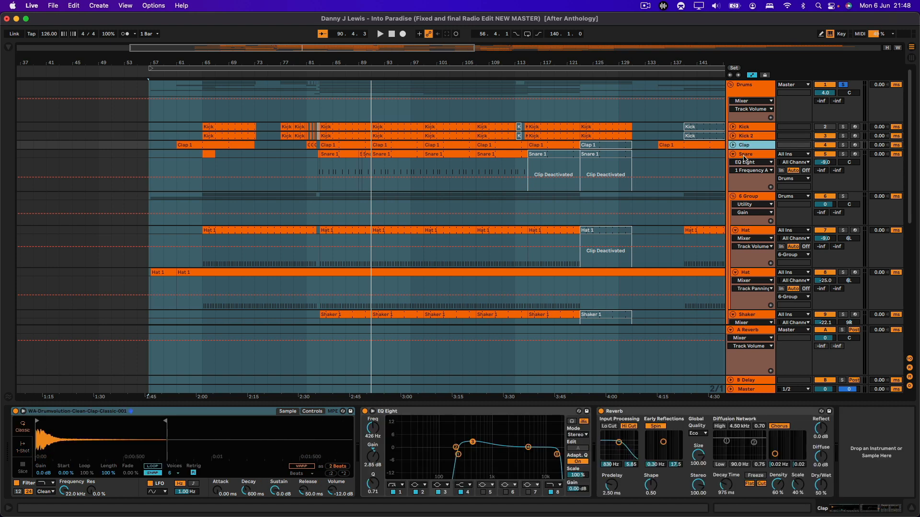
{"action": "left_click", "coordinate": [745, 155]}
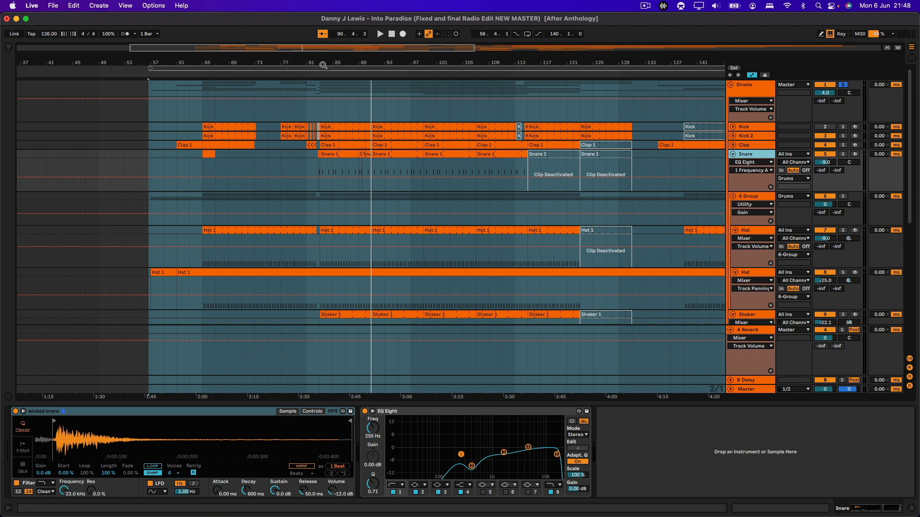
{"action": "left_click_drag", "start_coordinate": [323, 65], "coordinate": [271, 78]}
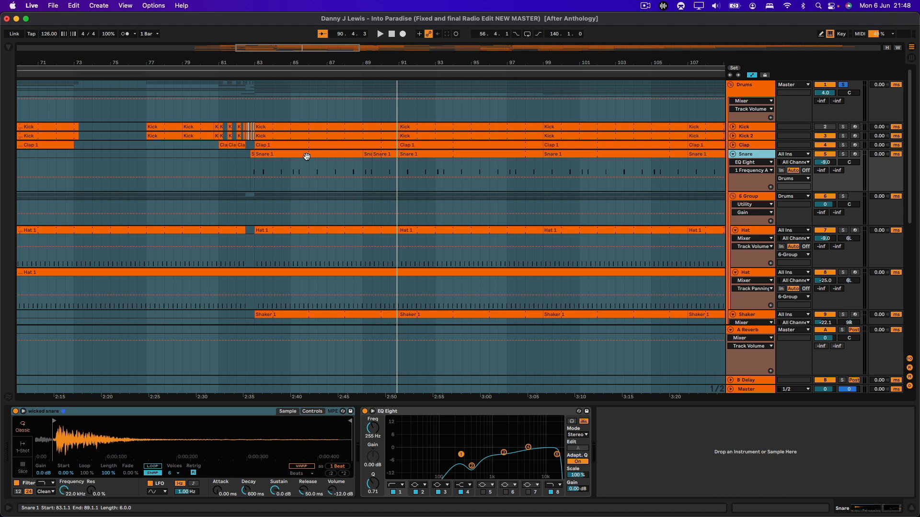
{"action": "left_click_drag", "start_coordinate": [254, 63], "coordinate": [254, 62]}
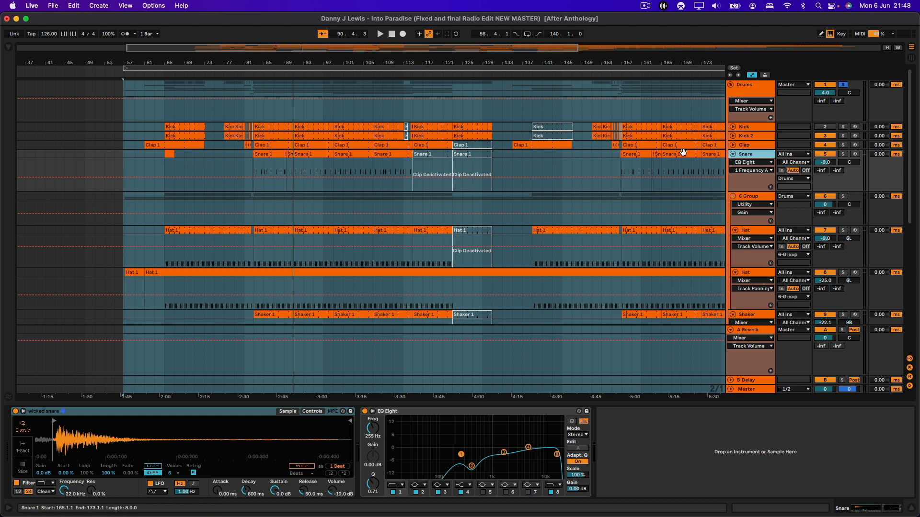
Compare the samples and effects of the two kick tracks again, as well as those of Clap and Snare.
{"action": "left_click", "coordinate": [745, 136]}
{"action": "left_click", "coordinate": [752, 128]}
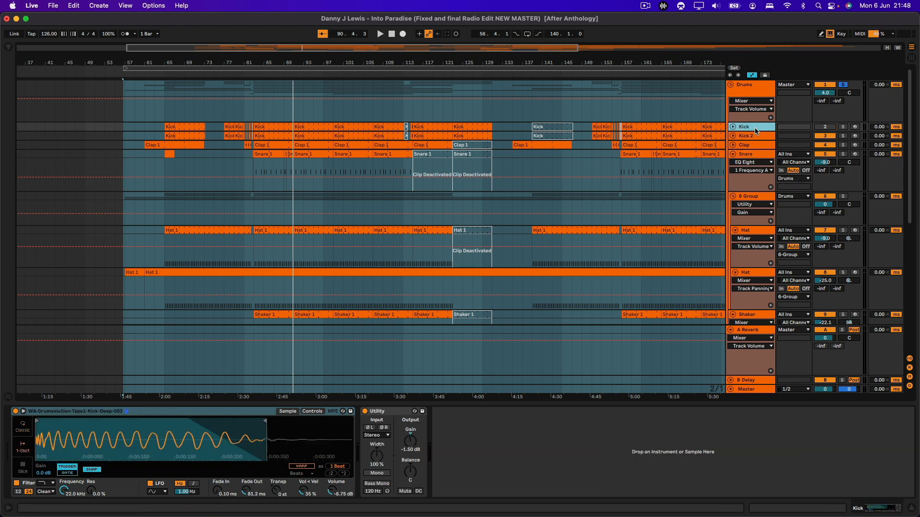
{"action": "left_click", "coordinate": [754, 138]}
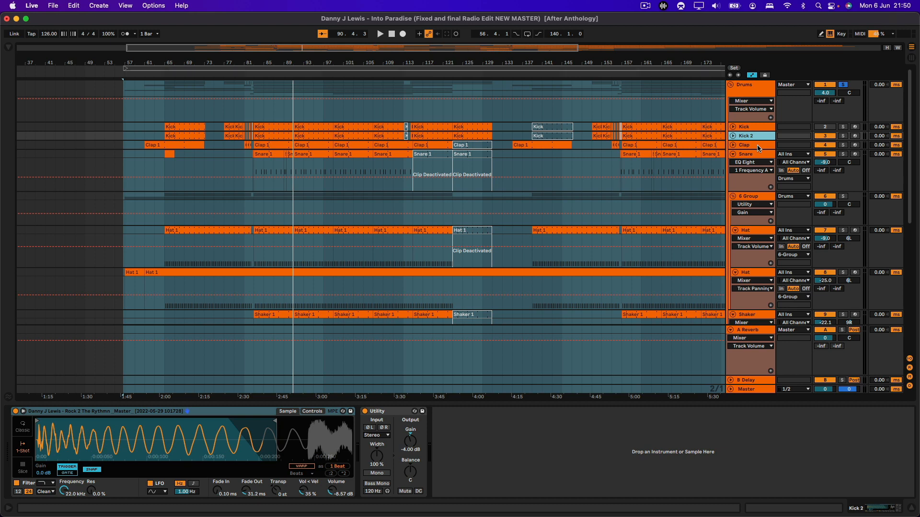
{"action": "left_click", "coordinate": [749, 146]}
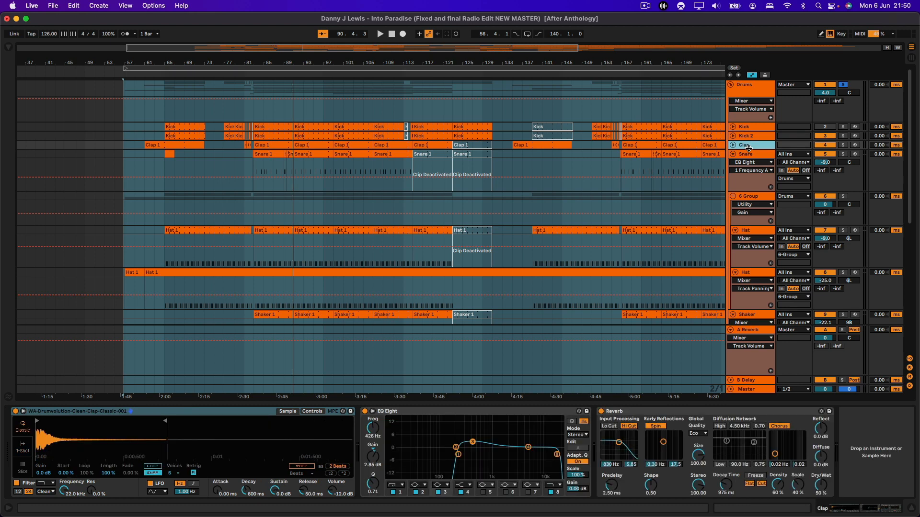
{"action": "left_click", "coordinate": [750, 157]}
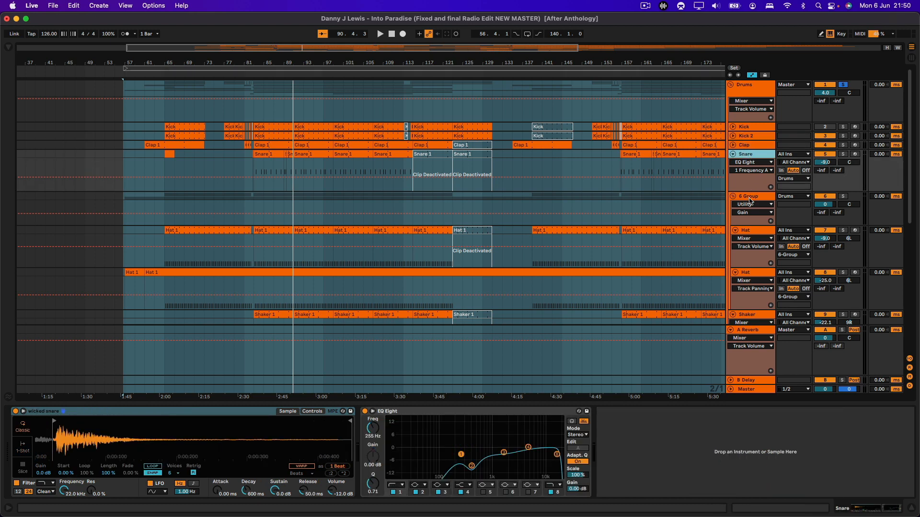
Fold the Drums group and play the arrangement from bar 91.
{"action": "left_click", "coordinate": [751, 87]}
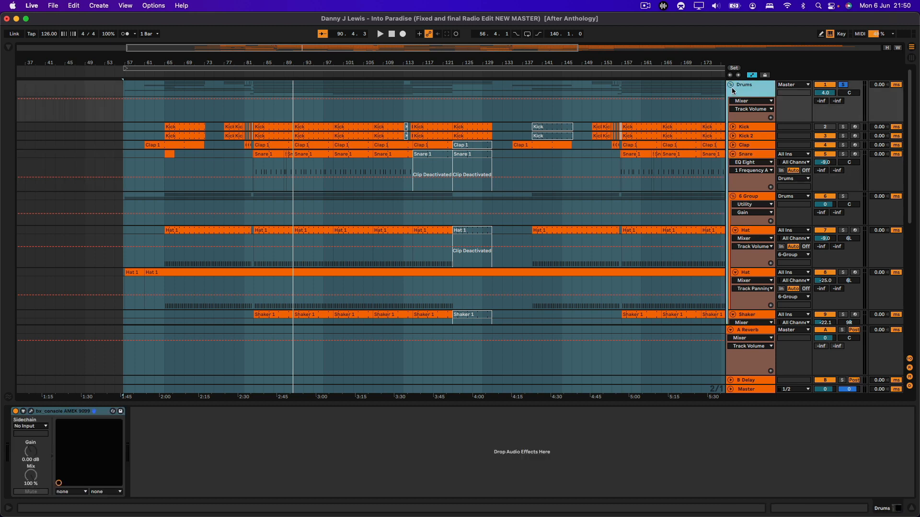
{"action": "left_click", "coordinate": [731, 86]}
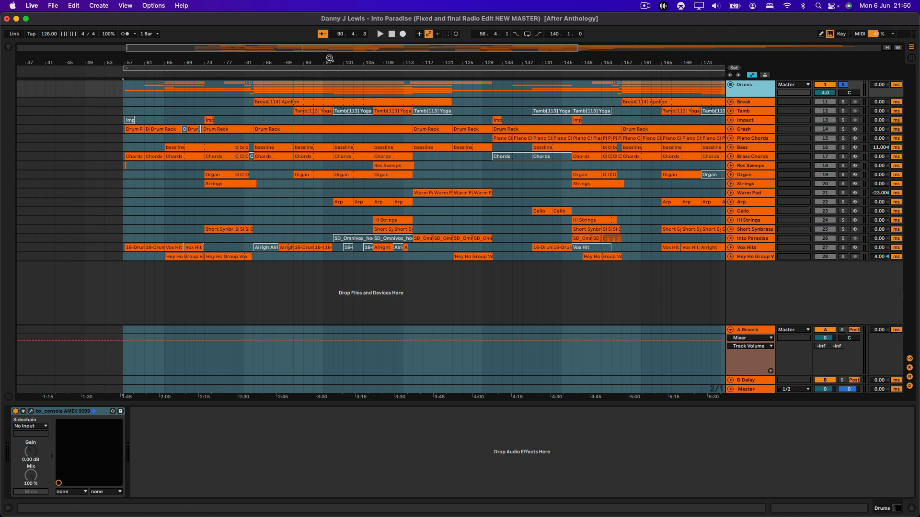
{"action": "left_click_drag", "start_coordinate": [127, 68], "coordinate": [297, 86]}
{"action": "key", "text": "space"}
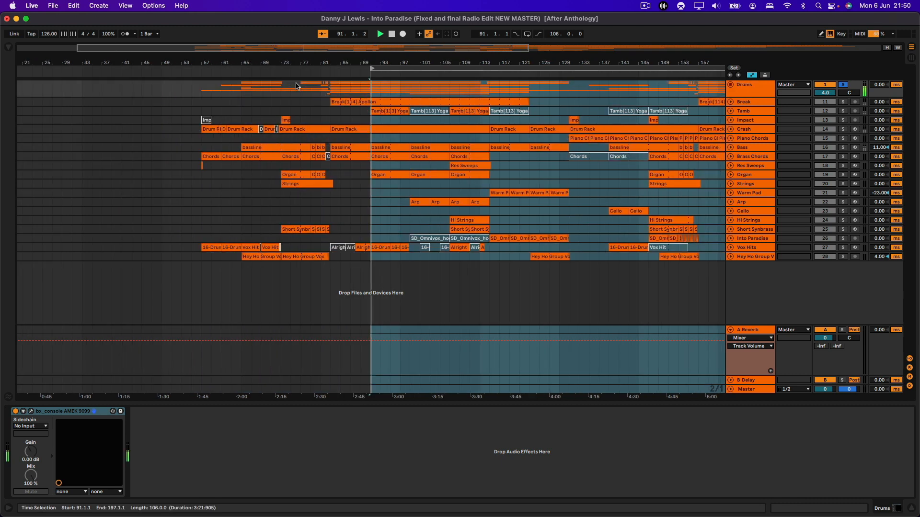
Unfold the Drums group and audition Kick 2 soloed with its devices shown, releasing the solo at the end.
{"action": "left_click", "coordinate": [730, 85]}
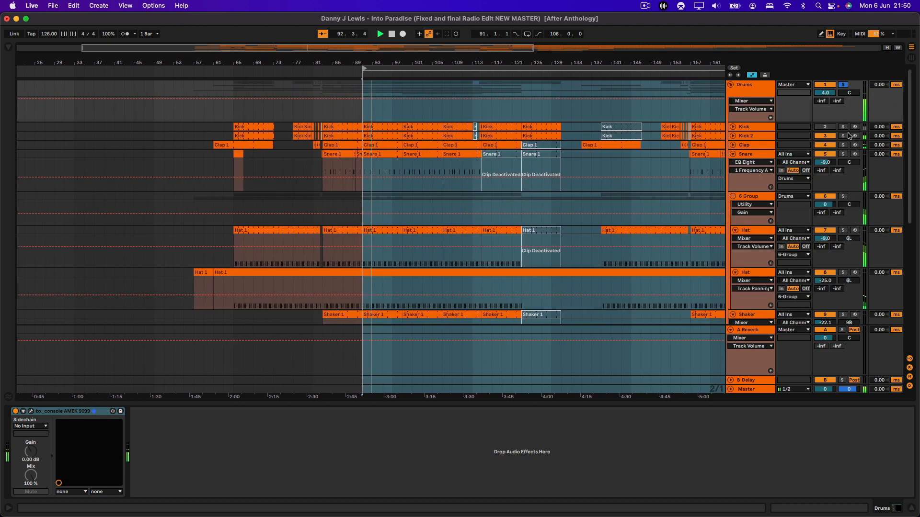
{"action": "left_click", "coordinate": [843, 136]}
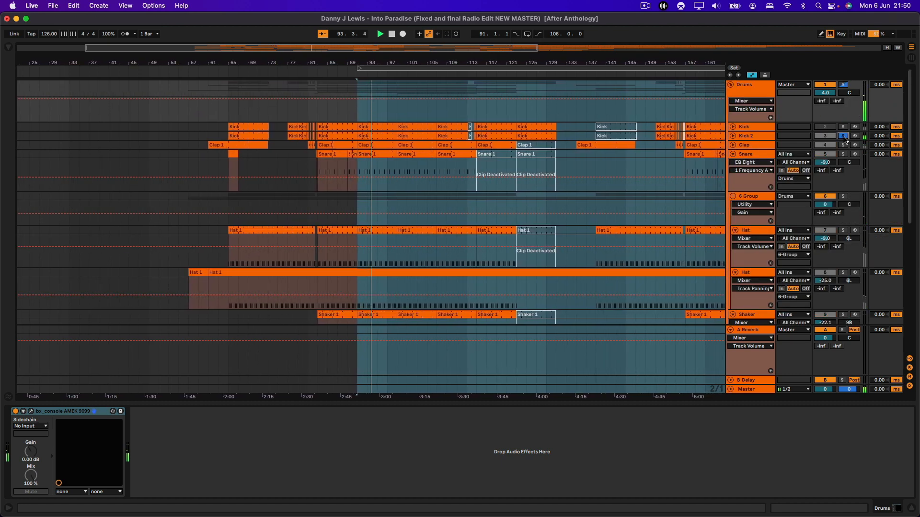
{"action": "left_click", "coordinate": [765, 137]}
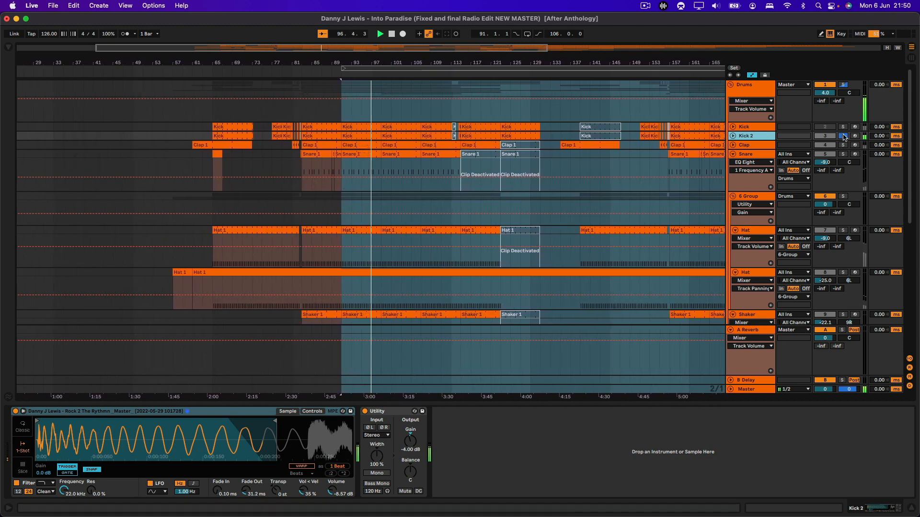
{"action": "left_click", "coordinate": [842, 136]}
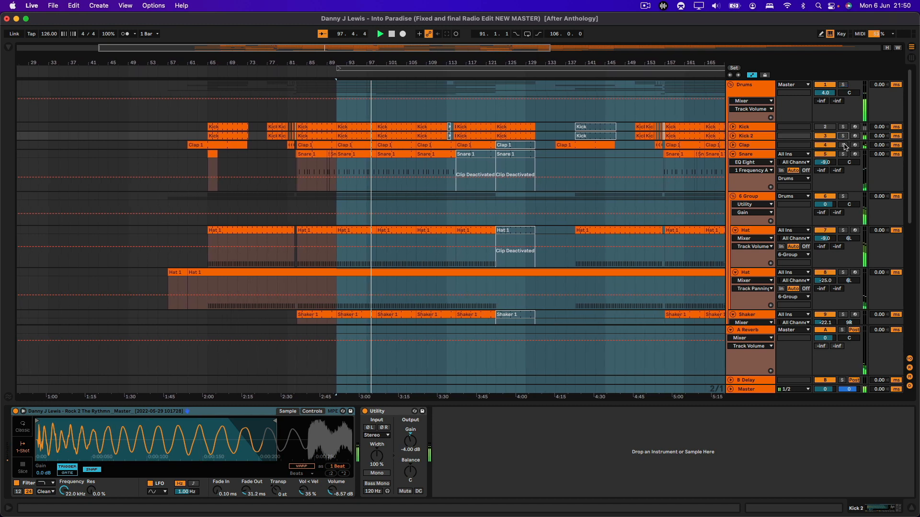
Audition the Clap track soloed, compare its devices with those of Kick 2, and release the solo.
{"action": "left_click", "coordinate": [843, 145]}
{"action": "left_click", "coordinate": [763, 145]}
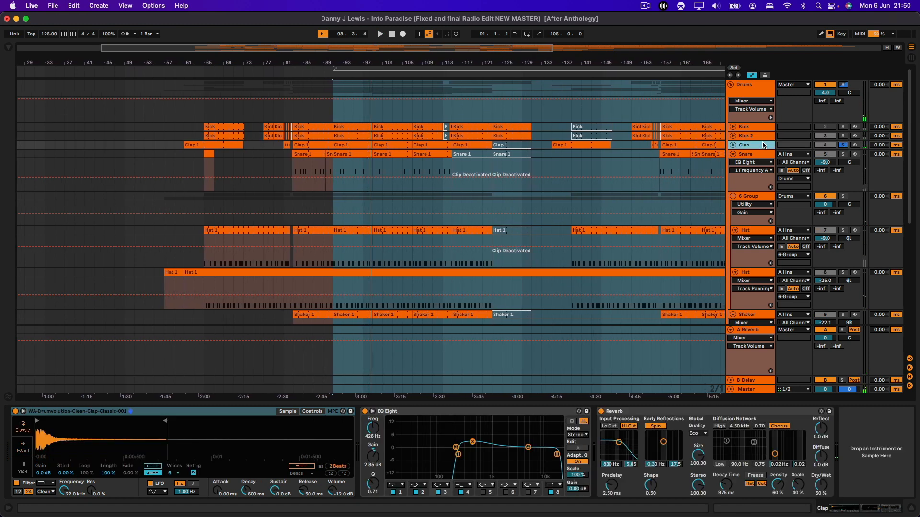
{"action": "left_click", "coordinate": [759, 136]}
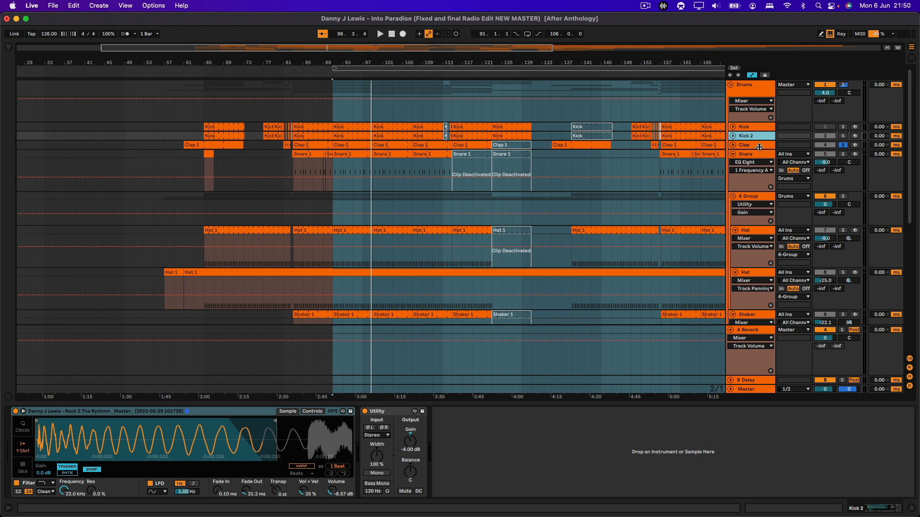
{"action": "left_click", "coordinate": [759, 147]}
{"action": "left_click", "coordinate": [843, 145]}
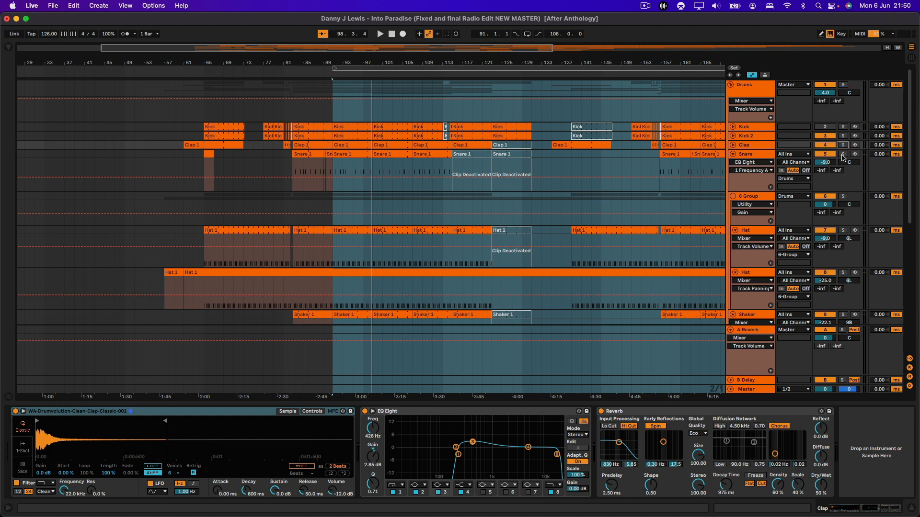
Audition the Snare track on its own and return to playing the whole Drums group soloed.
{"action": "left_click", "coordinate": [843, 154]}
{"action": "key", "text": "space"}
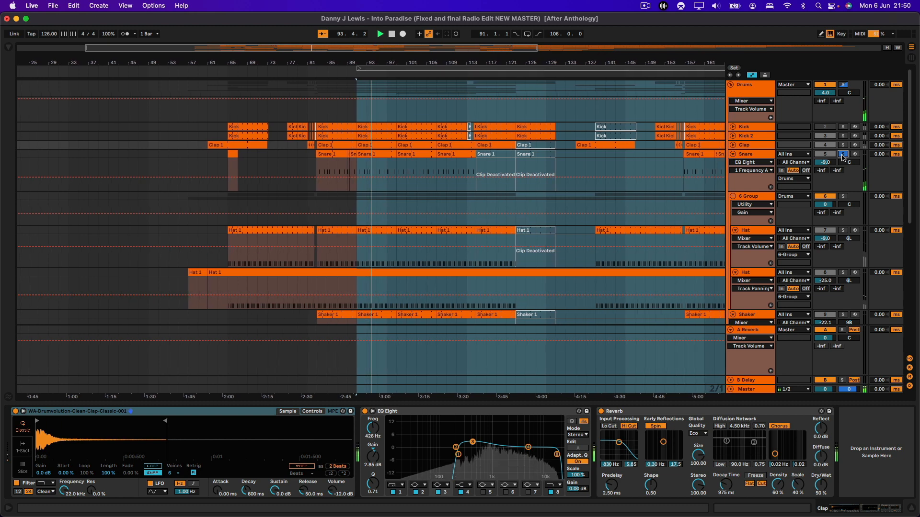
{"action": "left_click", "coordinate": [842, 154]}
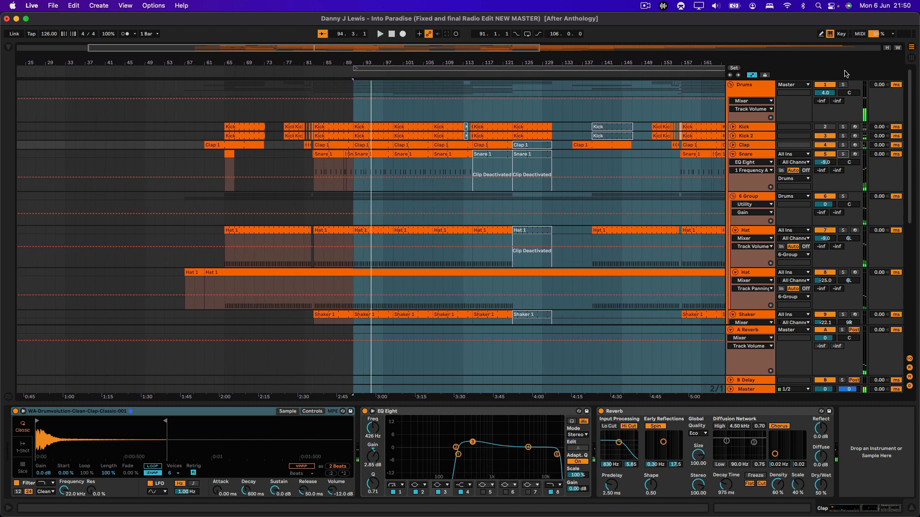
{"action": "left_click", "coordinate": [842, 85]}
{"action": "key", "text": "space"}
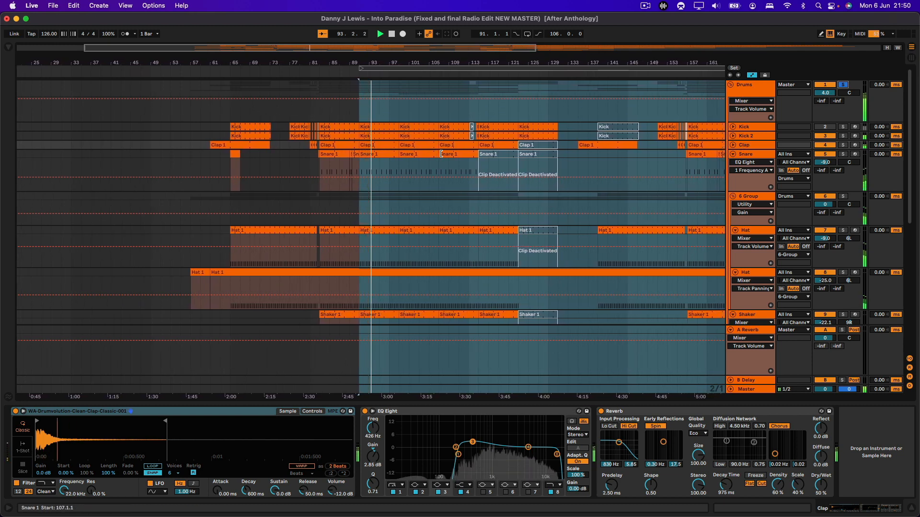
Select the Snare clip at bar 107 and display the Snare track's sampler and EQ Eight.
{"action": "left_click", "coordinate": [441, 153]}
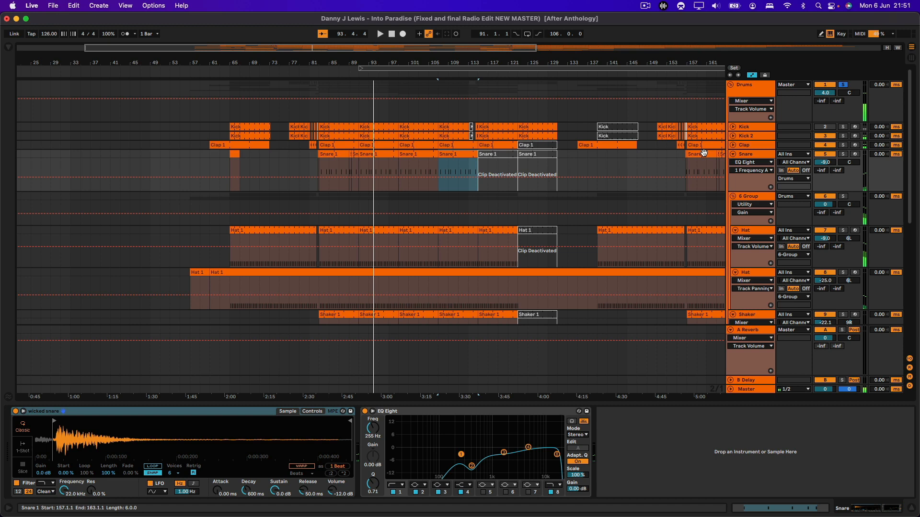
{"action": "left_click", "coordinate": [751, 127]}
{"action": "left_click", "coordinate": [751, 155]}
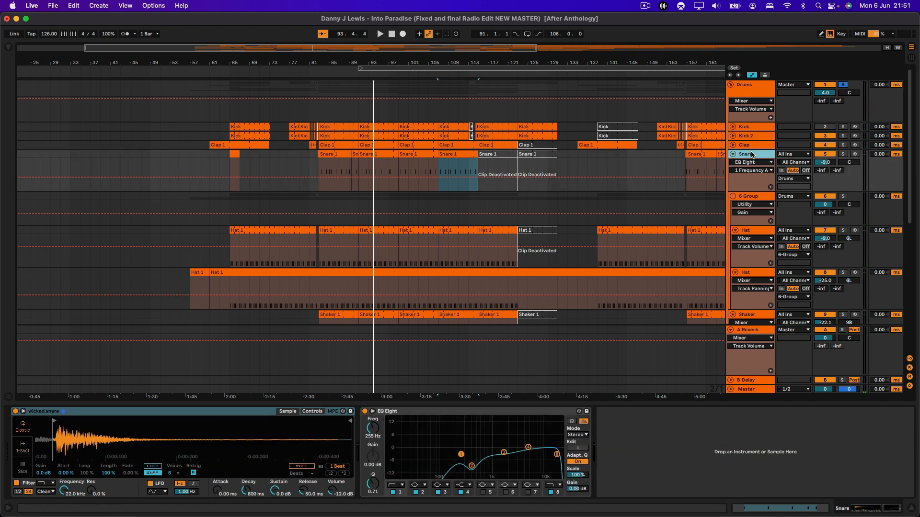
Show the first Hat track's devices, play it soloed, and add the second Hat track to the solo.
{"action": "left_click", "coordinate": [750, 230]}
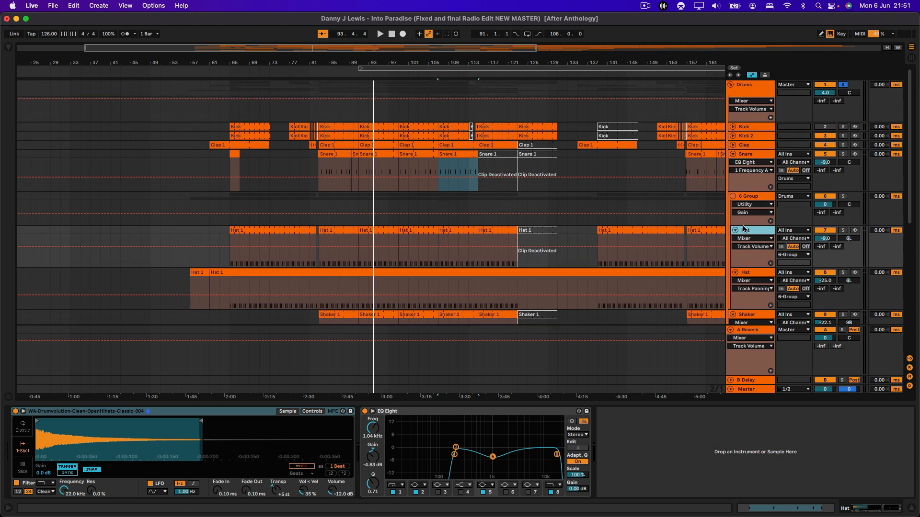
{"action": "left_click", "coordinate": [843, 230]}
{"action": "key", "text": "space"}
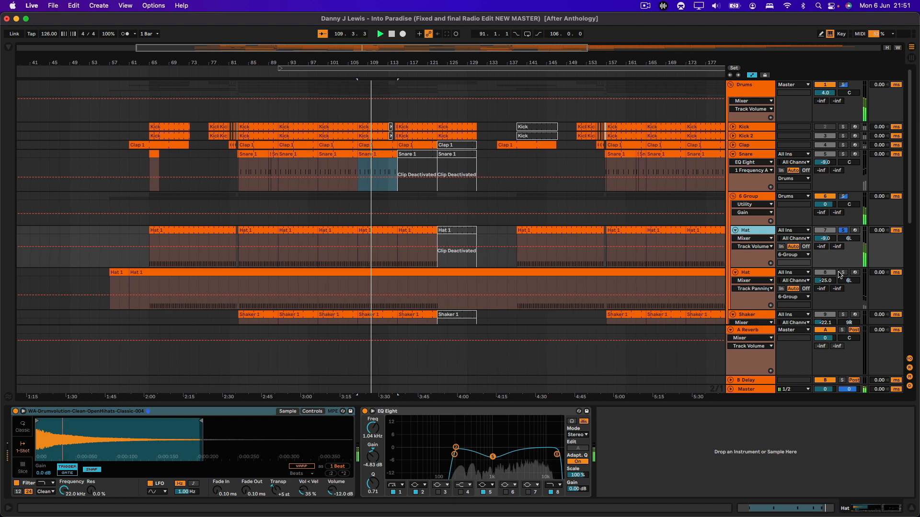
{"action": "left_click", "coordinate": [840, 274]}
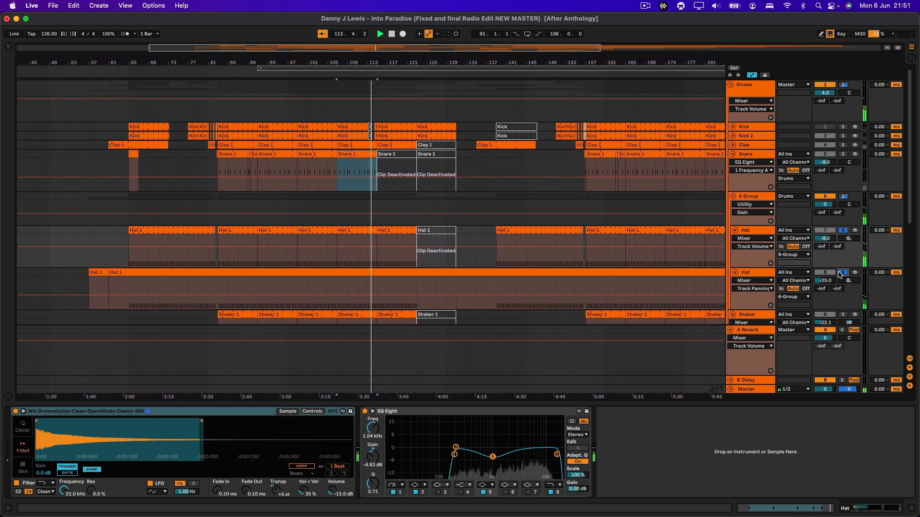
Open the first Hat track's clip at bar 107 in the MIDI note editor and examine its note pattern.
{"action": "left_click", "coordinate": [359, 232]}
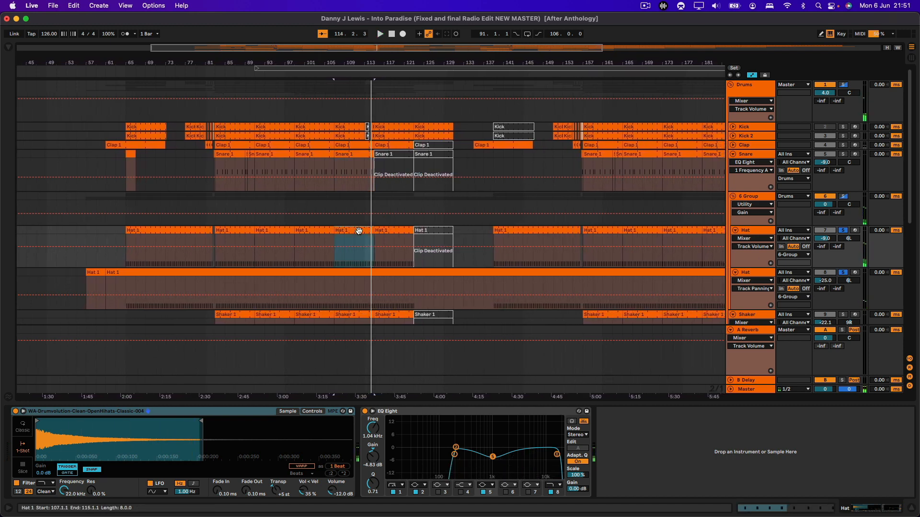
{"action": "double_click", "coordinate": [358, 232]}
{"action": "left_click", "coordinate": [431, 395]}
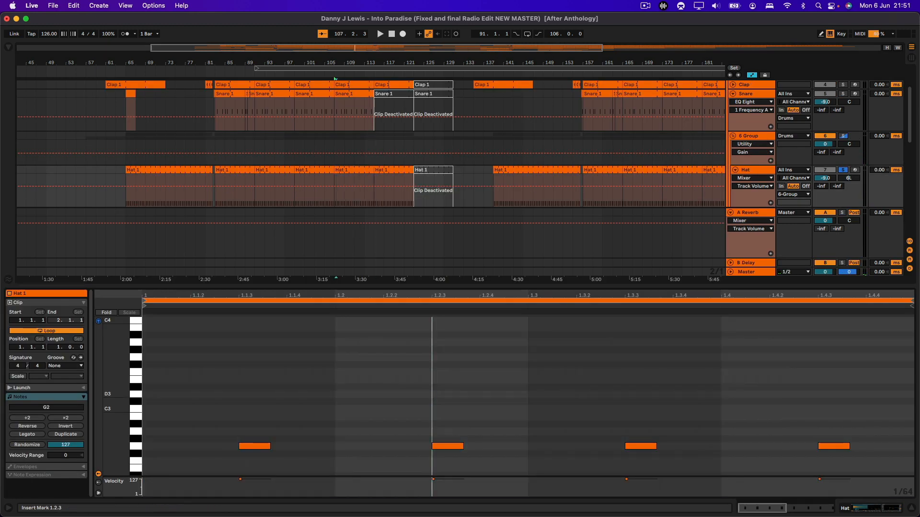
{"action": "scroll", "coordinate": [374, 157], "scroll_direction": "down", "scroll_amount": 3}
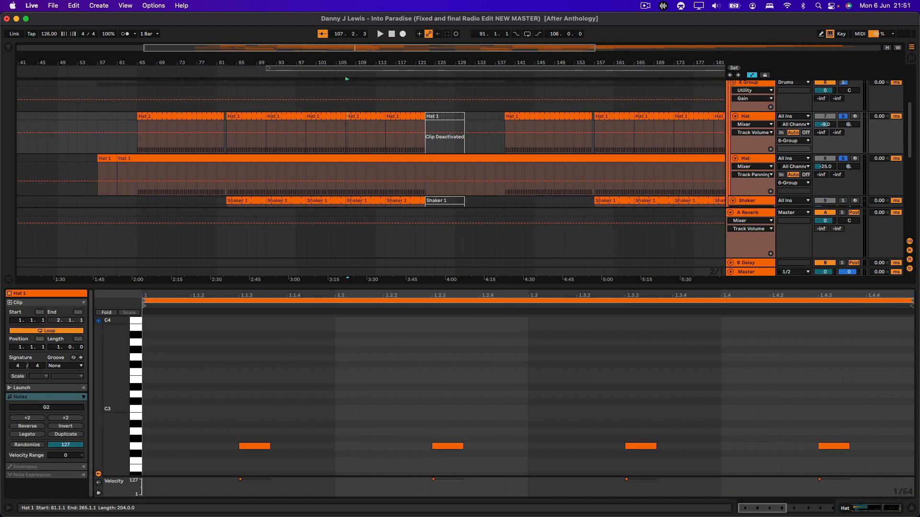
Display the second Hat track's long clip starting at bar 61 and examine its notes around bar 139 up close.
{"action": "left_click", "coordinate": [367, 160]}
{"action": "scroll", "coordinate": [444, 418], "scroll_direction": "up", "scroll_amount": 10}
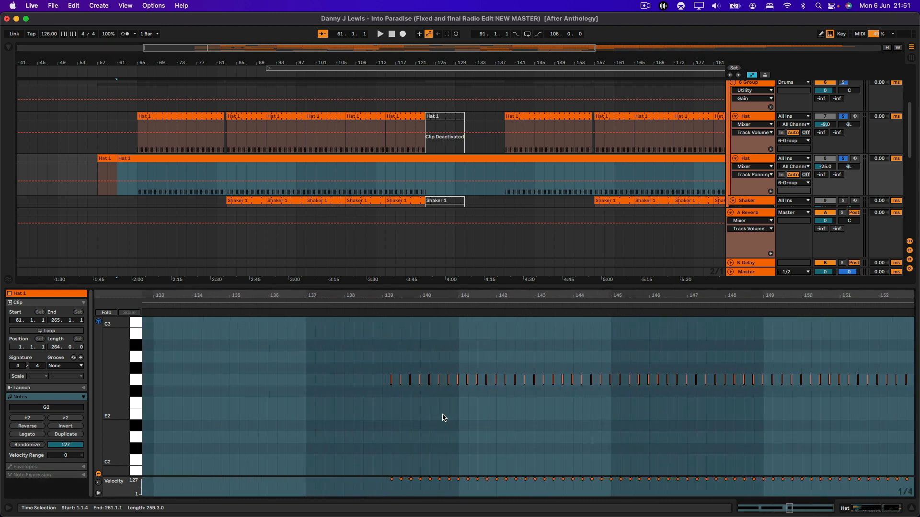
{"action": "scroll", "coordinate": [443, 418], "scroll_direction": "up", "scroll_amount": 5}
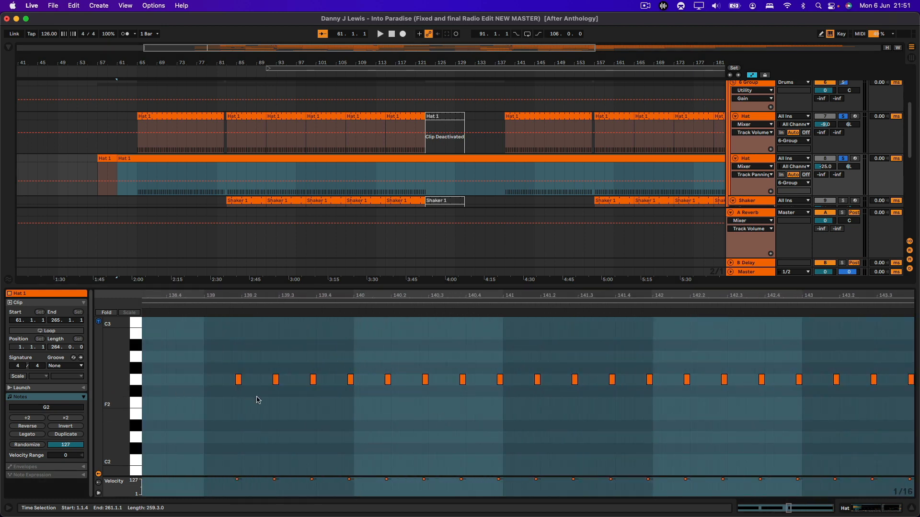
Examine the second Hat's notes at bar 139, and play the Shaker track soloed from around bar 93.
{"action": "scroll", "coordinate": [258, 400], "scroll_direction": "up", "scroll_amount": 3}
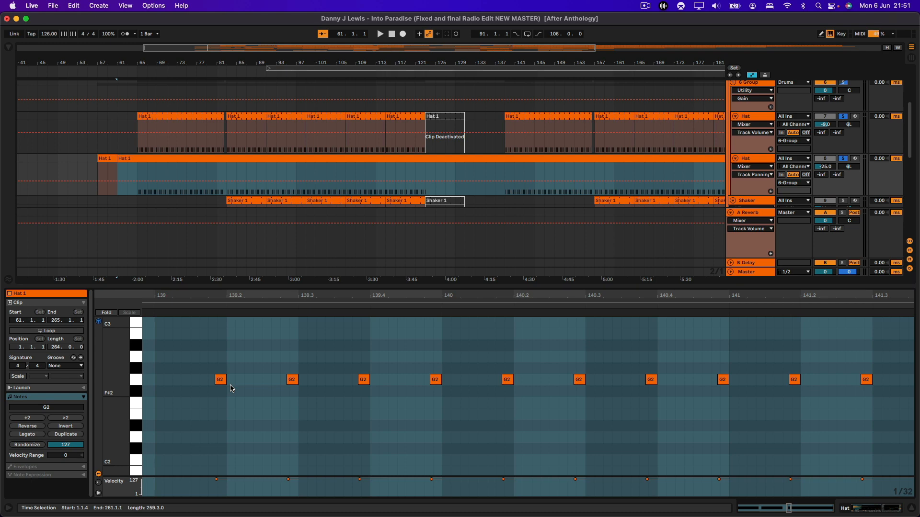
{"action": "scroll", "coordinate": [240, 199], "scroll_direction": "down", "scroll_amount": 3}
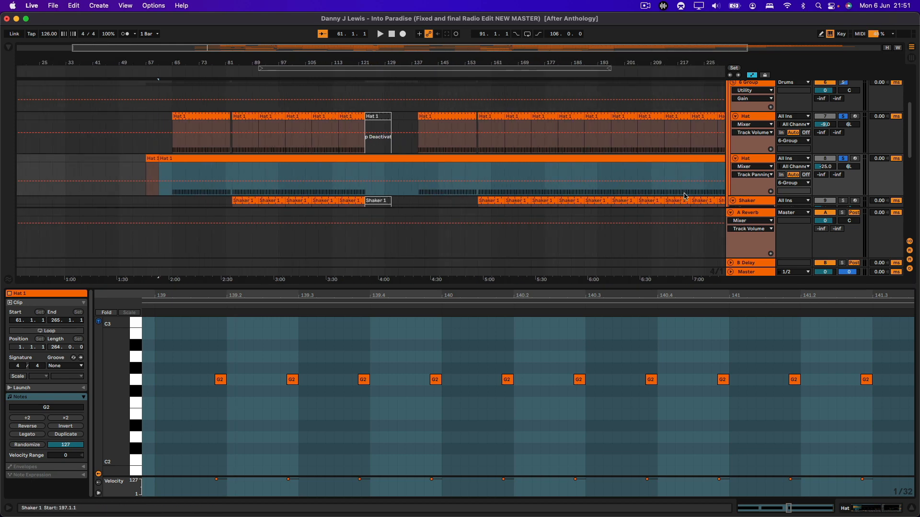
{"action": "left_click", "coordinate": [753, 201]}
{"action": "left_click", "coordinate": [843, 200]}
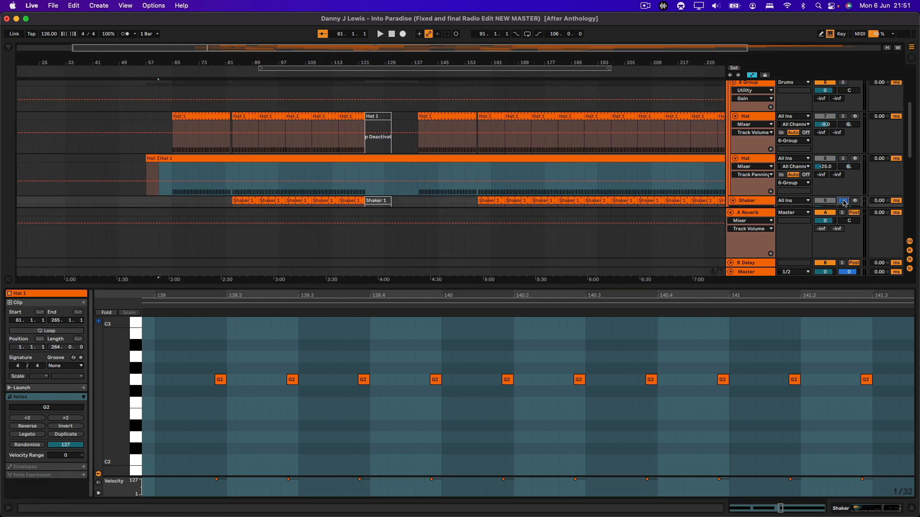
{"action": "left_click", "coordinate": [272, 76]}
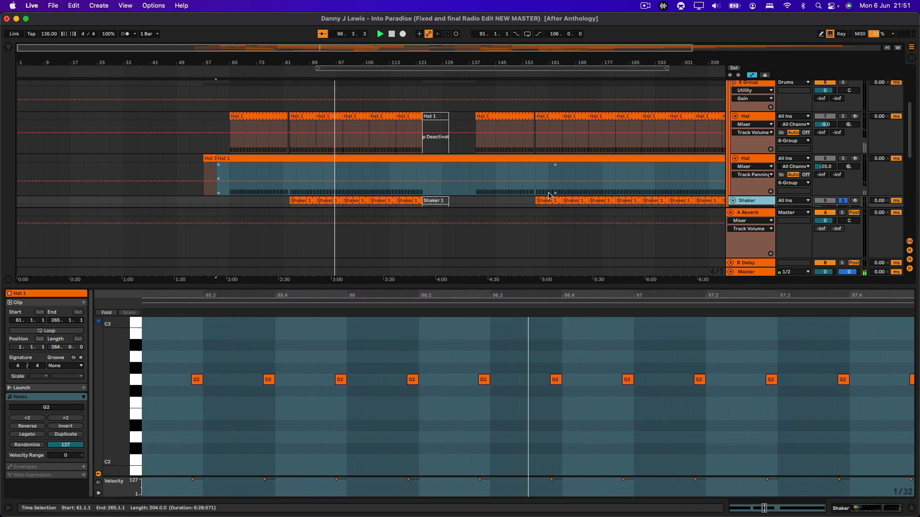
Display the Shaker clip at bar 99 in the note editor, examine its pattern, and clear the Shaker solo.
{"action": "left_click", "coordinate": [350, 201]}
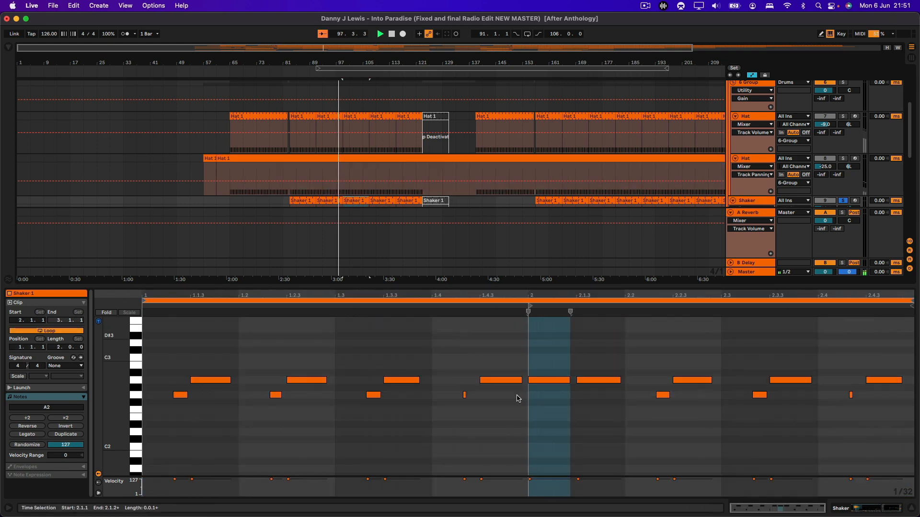
{"action": "scroll", "coordinate": [578, 190], "scroll_direction": "down", "scroll_amount": 2}
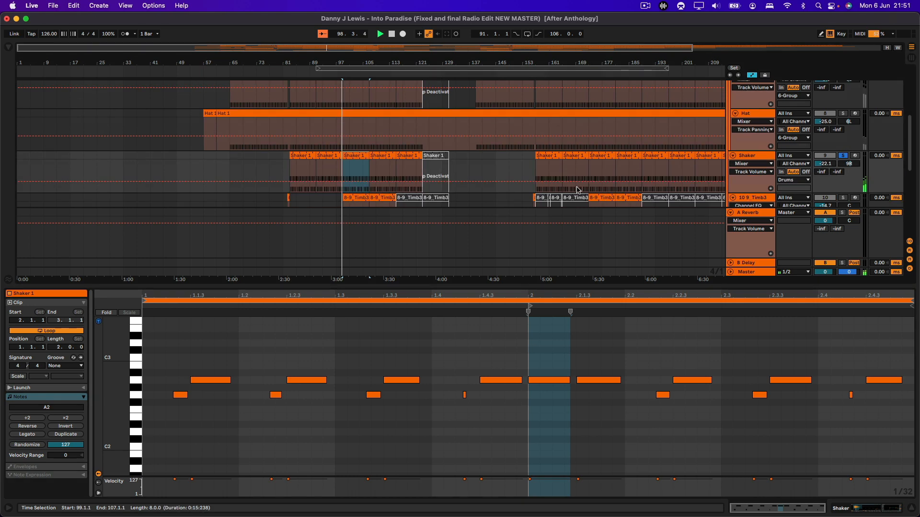
{"action": "scroll", "coordinate": [577, 190], "scroll_direction": "down", "scroll_amount": 2}
{"action": "key", "text": "minus"}
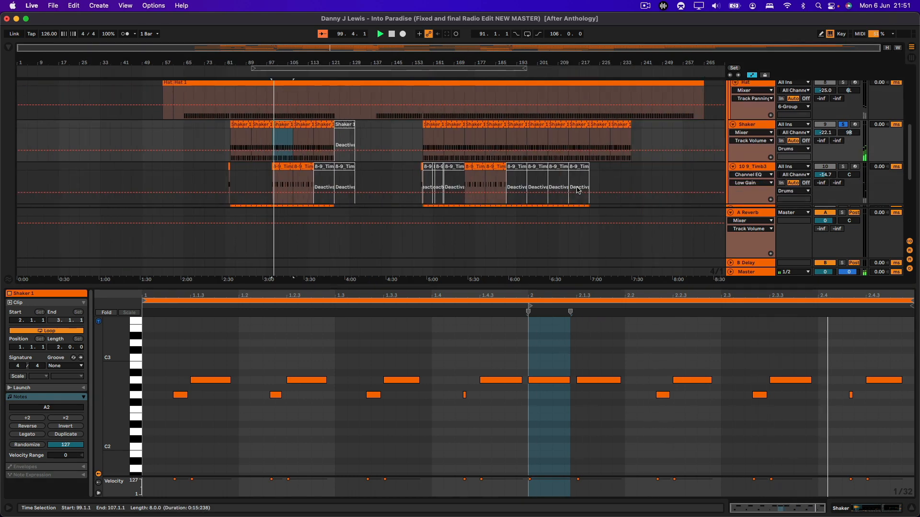
{"action": "scroll", "coordinate": [577, 190], "scroll_direction": "up", "scroll_amount": 3}
{"action": "scroll", "coordinate": [577, 190], "scroll_direction": "up", "scroll_amount": 3}
{"action": "scroll", "coordinate": [577, 190], "scroll_direction": "down", "scroll_amount": 4}
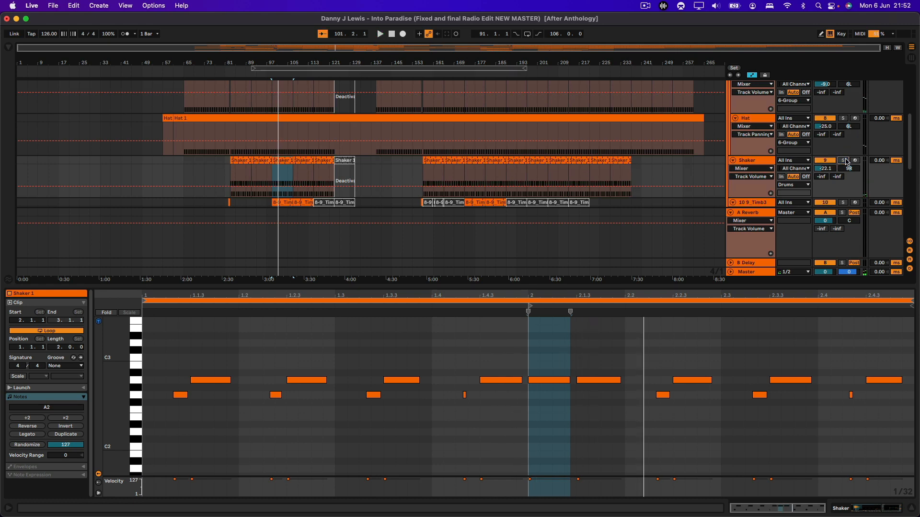
Play the unsoloed mix from bar 99 while reviewing the drum tracks from the Drums group to 10-9_Timb3.
{"action": "scroll", "coordinate": [764, 155], "scroll_direction": "up", "scroll_amount": 5}
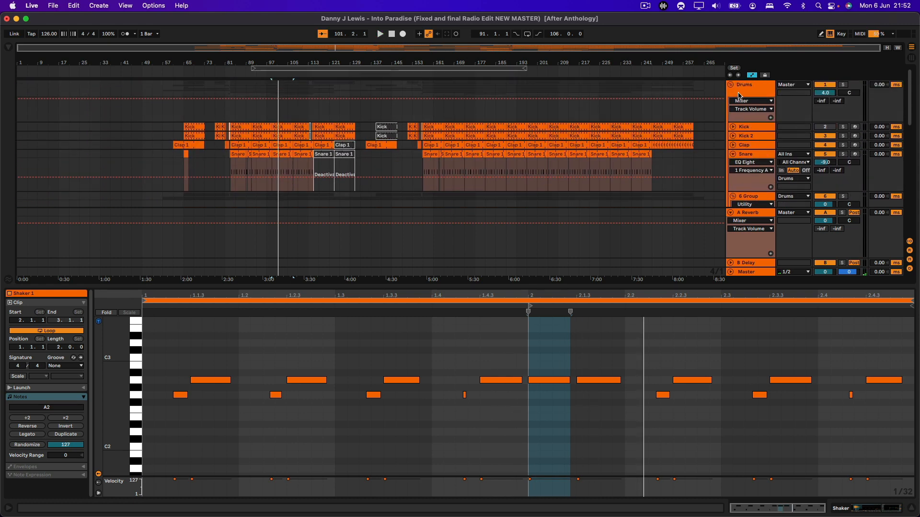
{"action": "scroll", "coordinate": [747, 129], "scroll_direction": "down", "scroll_amount": 3}
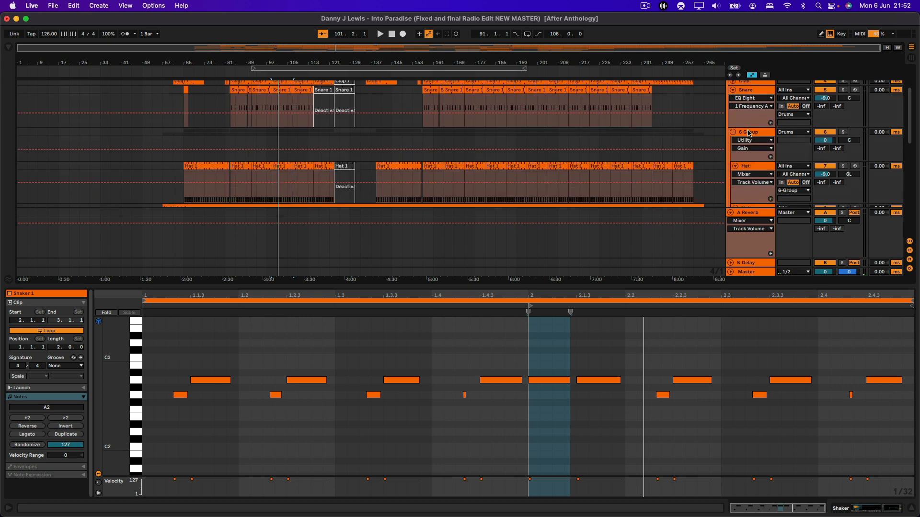
{"action": "key", "text": "space"}
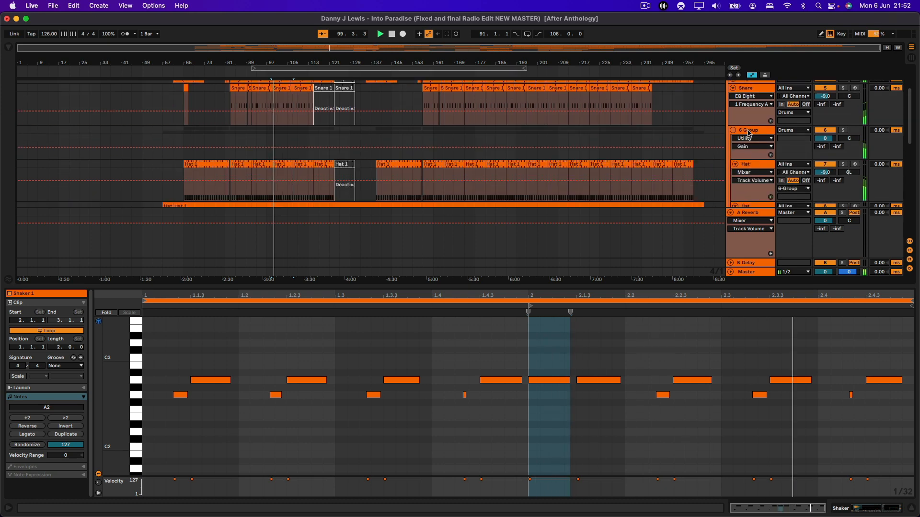
{"action": "scroll", "coordinate": [751, 158], "scroll_direction": "down", "scroll_amount": 5}
{"action": "scroll", "coordinate": [752, 186], "scroll_direction": "down", "scroll_amount": 1}
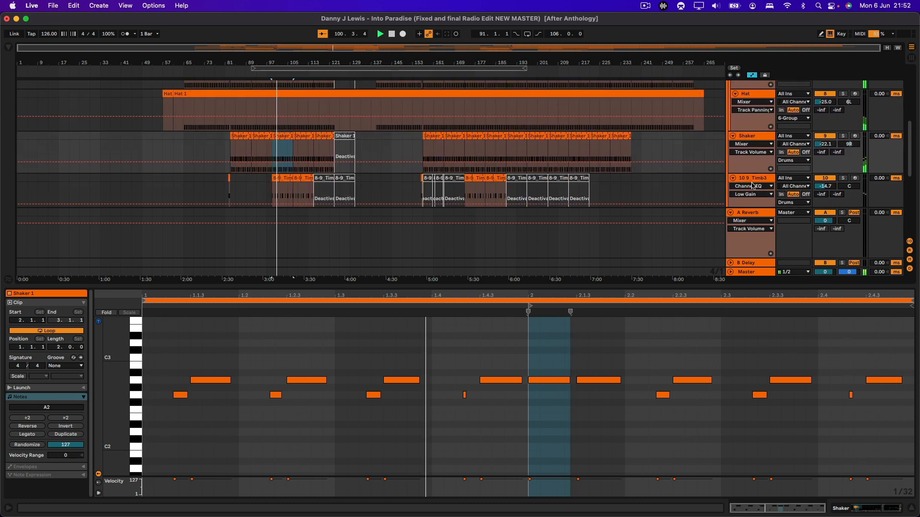
Select the 10-9_Timb3 track, play it soloed from bar 99, and clear its solo.
{"action": "left_click", "coordinate": [753, 181]}
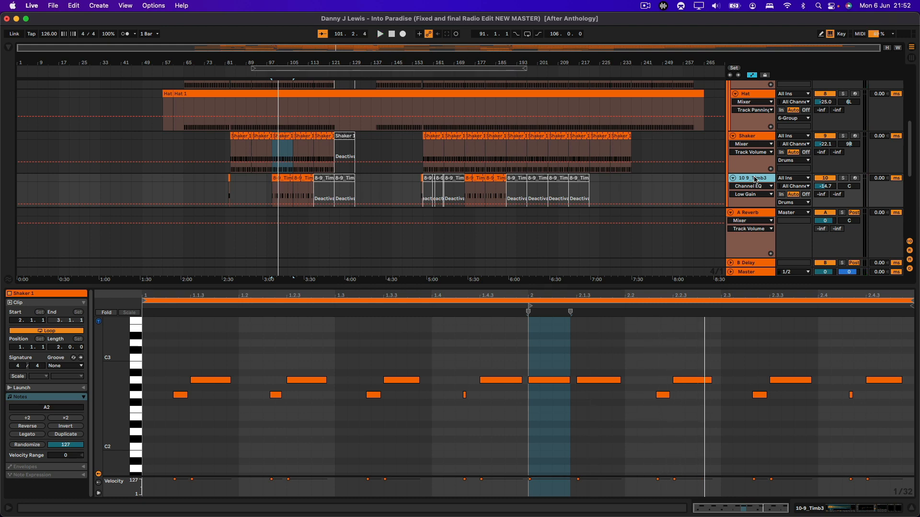
{"action": "left_click", "coordinate": [842, 178]}
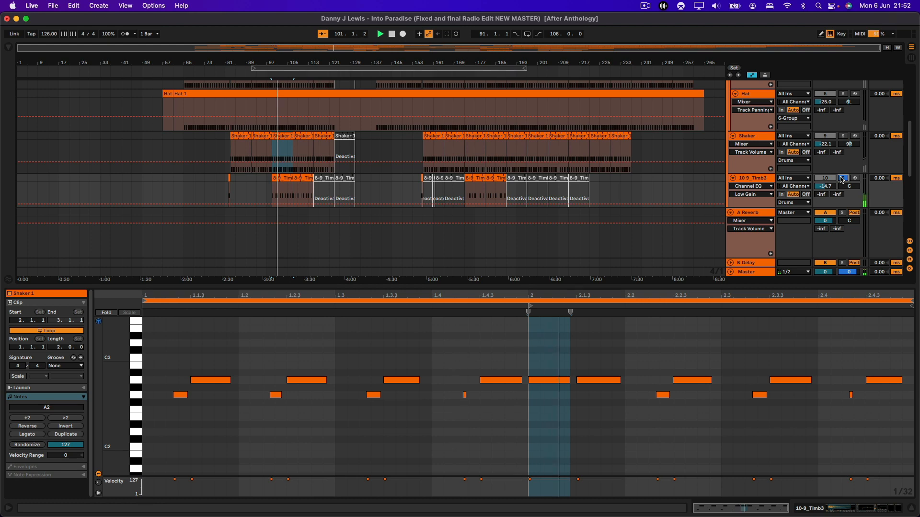
{"action": "left_click", "coordinate": [842, 179]}
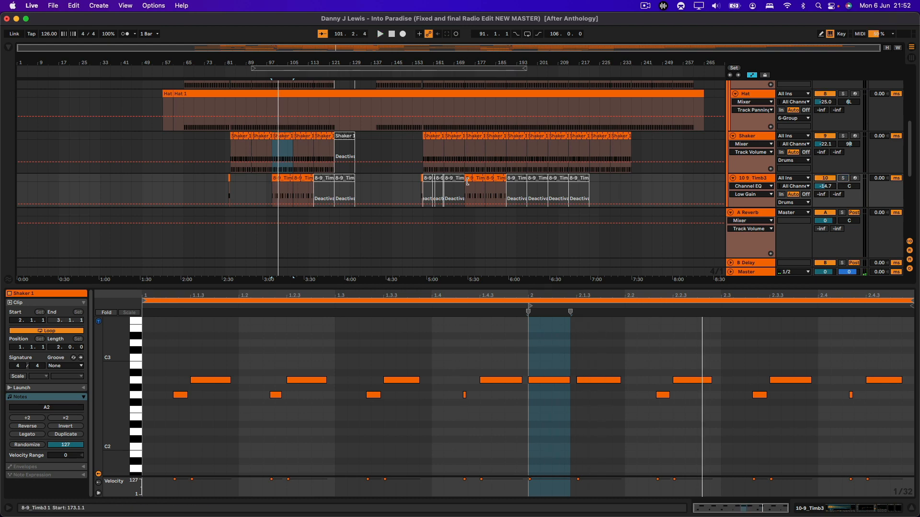
Play the Break track soloed from bar 99, unfold it, and examine its Break[114] Apollon clip's waveform up close.
{"action": "scroll", "coordinate": [467, 181], "scroll_direction": "down", "scroll_amount": 3}
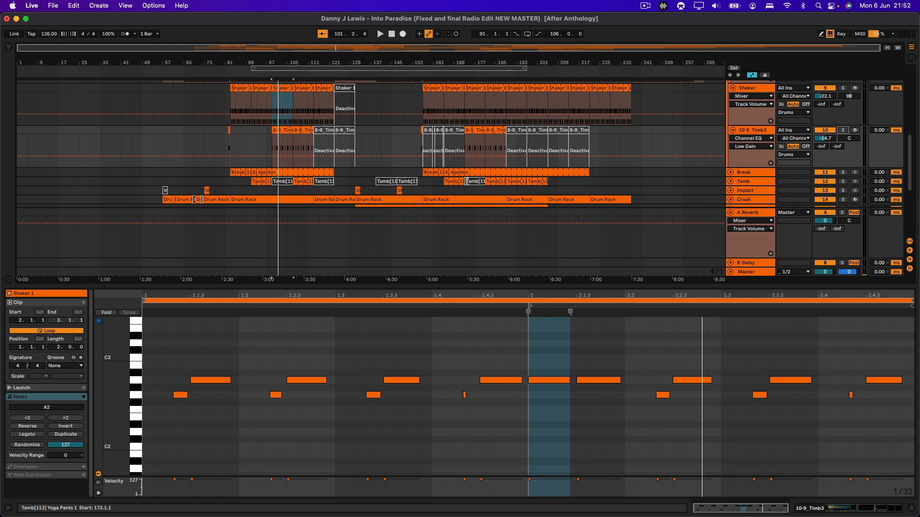
{"action": "left_click", "coordinate": [844, 172]}
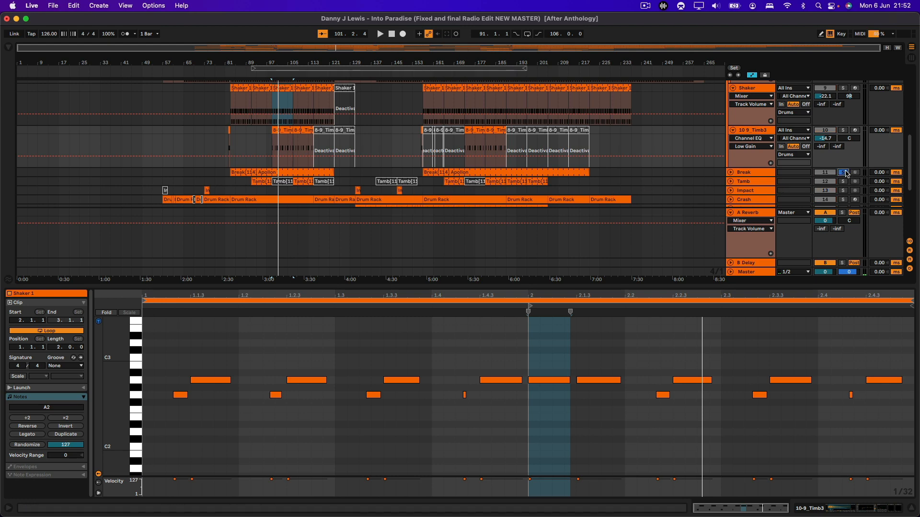
{"action": "left_click", "coordinate": [272, 71]}
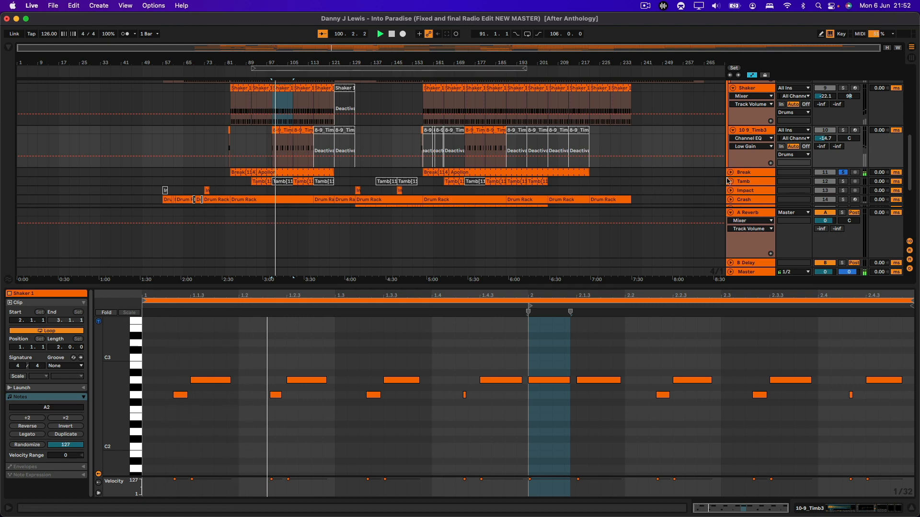
{"action": "left_click", "coordinate": [730, 172]}
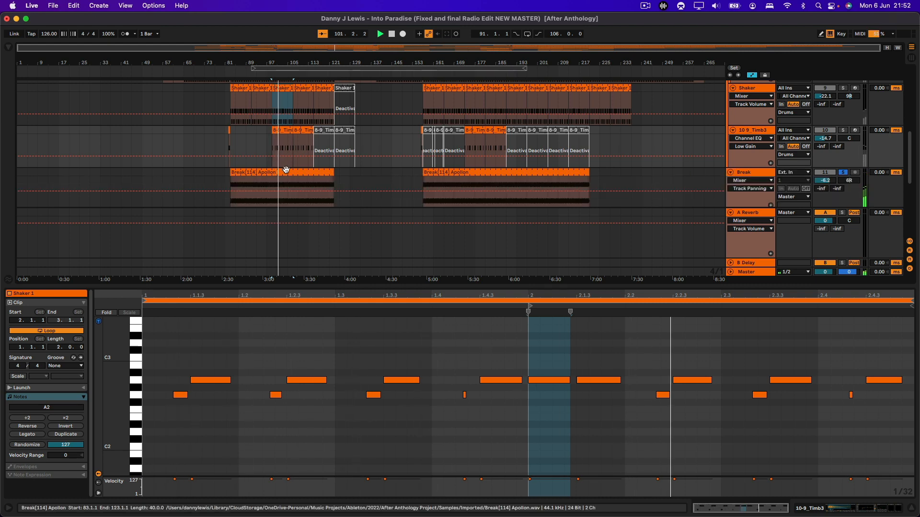
{"action": "left_click", "coordinate": [286, 171]}
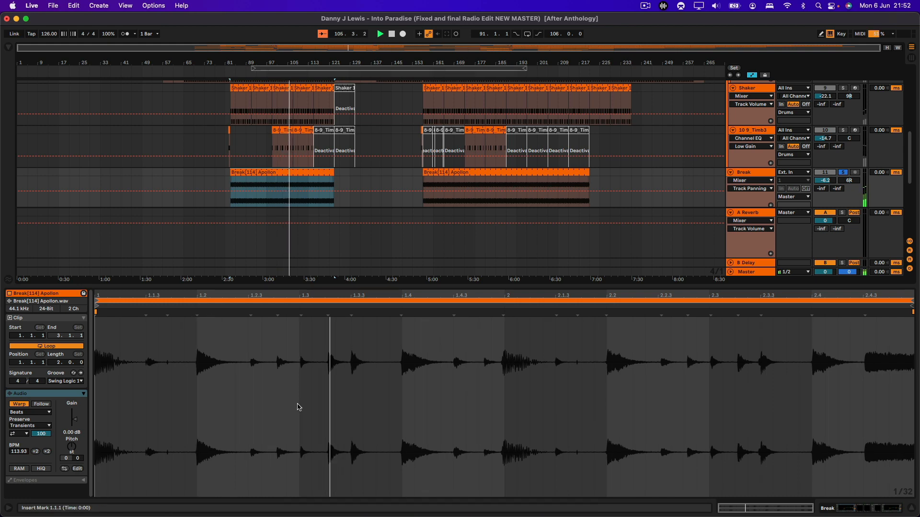
{"action": "scroll", "coordinate": [266, 381], "scroll_direction": "up", "scroll_amount": 5}
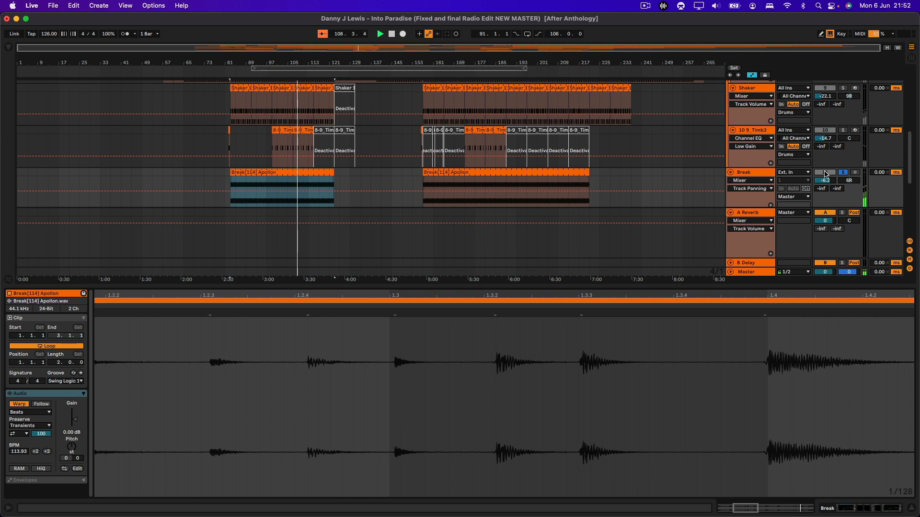
Collapse the Drums group and play it soloed with Break from bar 83, adding Tamb from around bar 91.
{"action": "scroll", "coordinate": [841, 173], "scroll_direction": "up", "scroll_amount": 5}
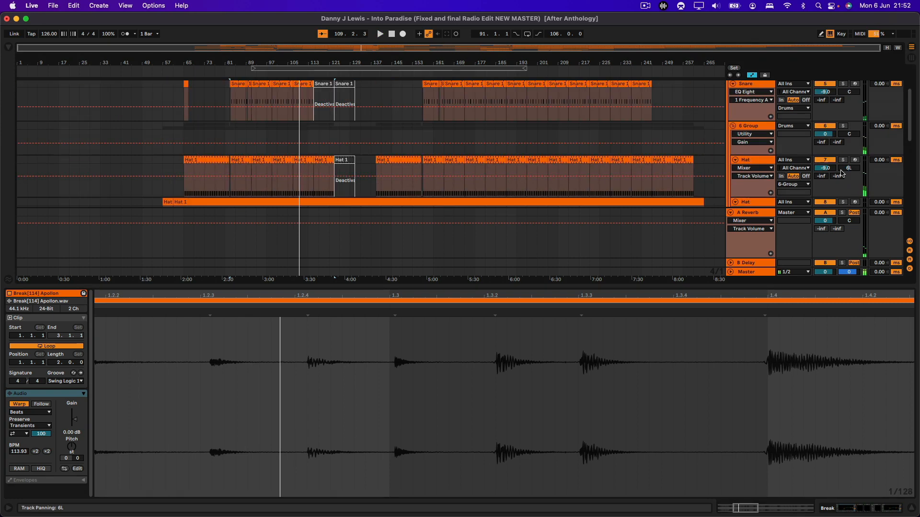
{"action": "scroll", "coordinate": [842, 173], "scroll_direction": "up", "scroll_amount": 3}
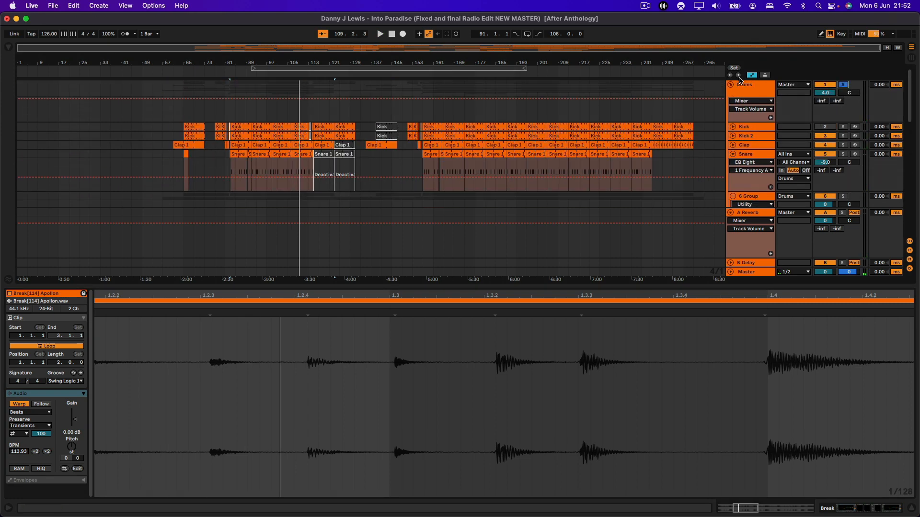
{"action": "left_click", "coordinate": [731, 84]}
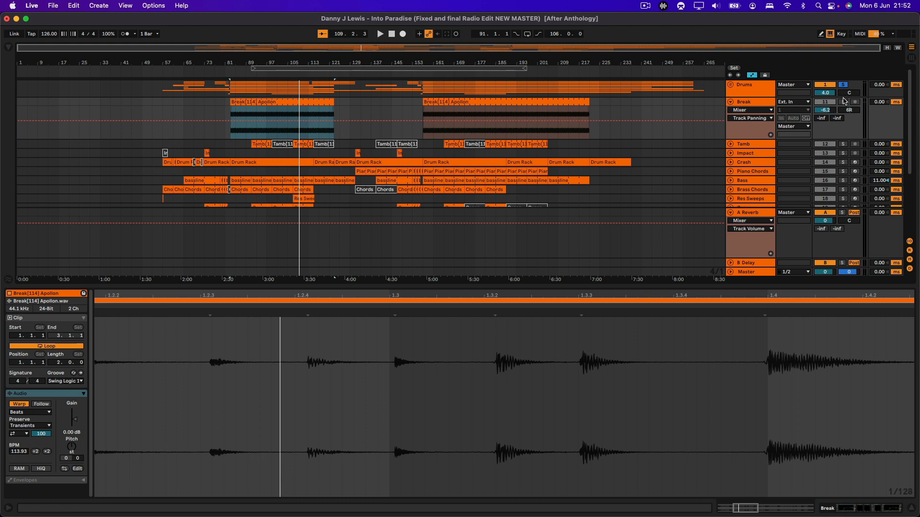
{"action": "key", "text": "space"}
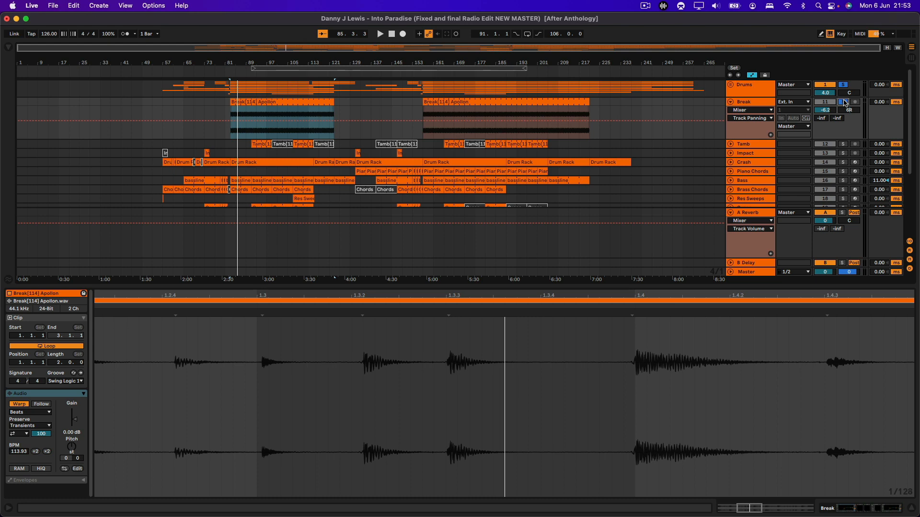
{"action": "left_click", "coordinate": [844, 145]}
{"action": "left_click", "coordinate": [254, 73]}
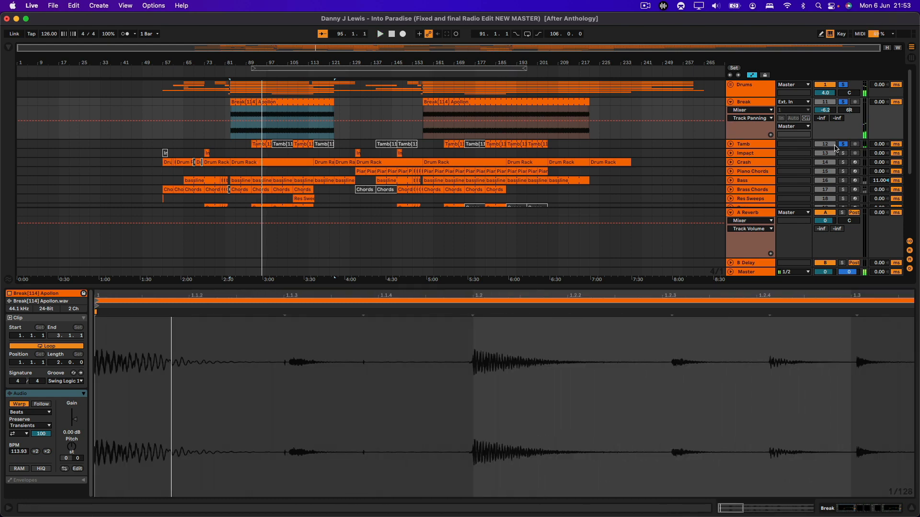
Select the Crash track and set the arrangement's loop range from bar 83 to bar 89.
{"action": "left_click", "coordinate": [740, 163]}
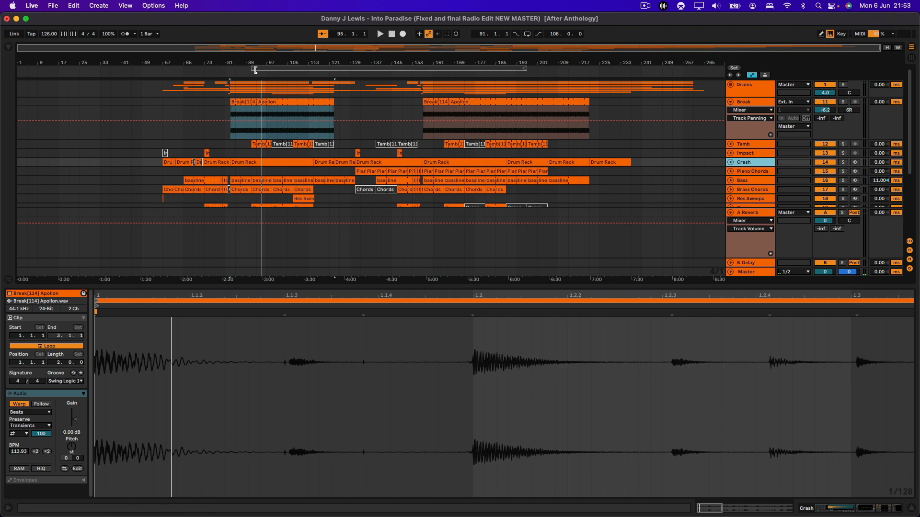
{"action": "left_click_drag", "start_coordinate": [255, 69], "coordinate": [230, 67]}
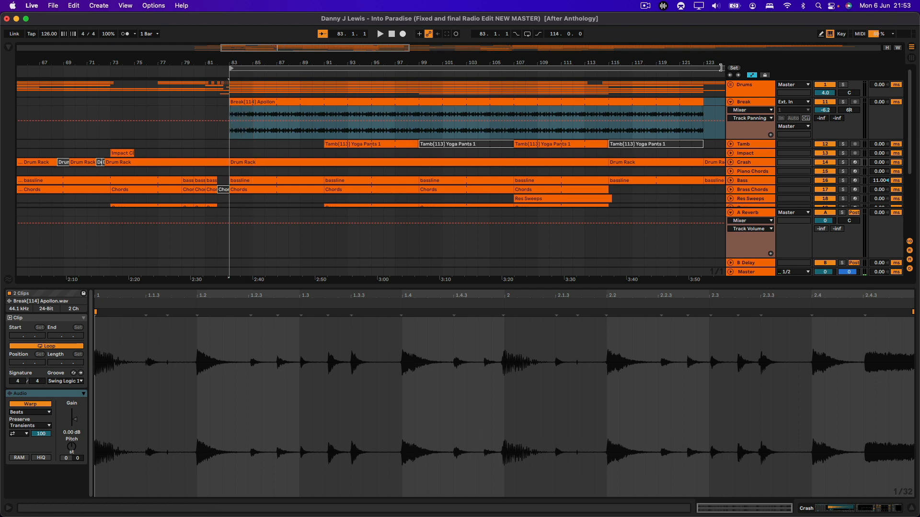
{"action": "left_click_drag", "start_coordinate": [720, 67], "coordinate": [301, 79]}
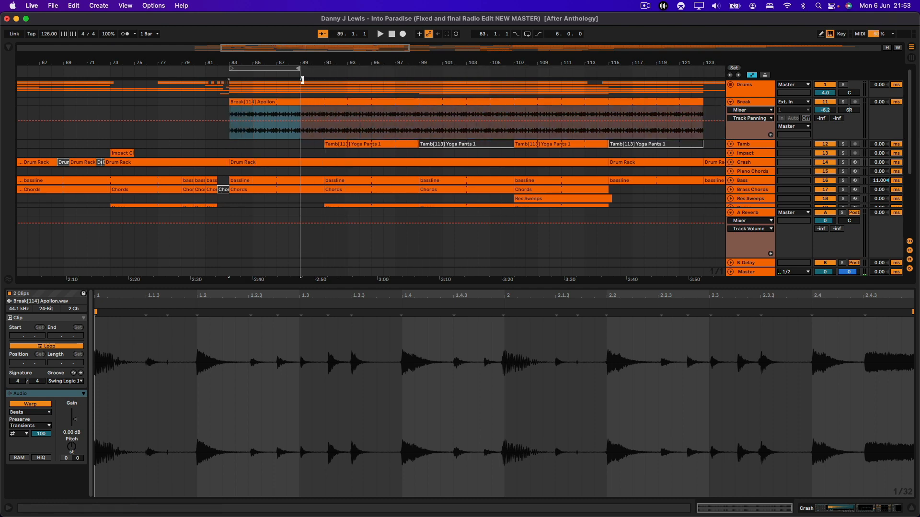
Solo the Drums group together with the Break, Tamb and Bass tracks, and play them from bar 83.
{"action": "left_click", "coordinate": [849, 86]}
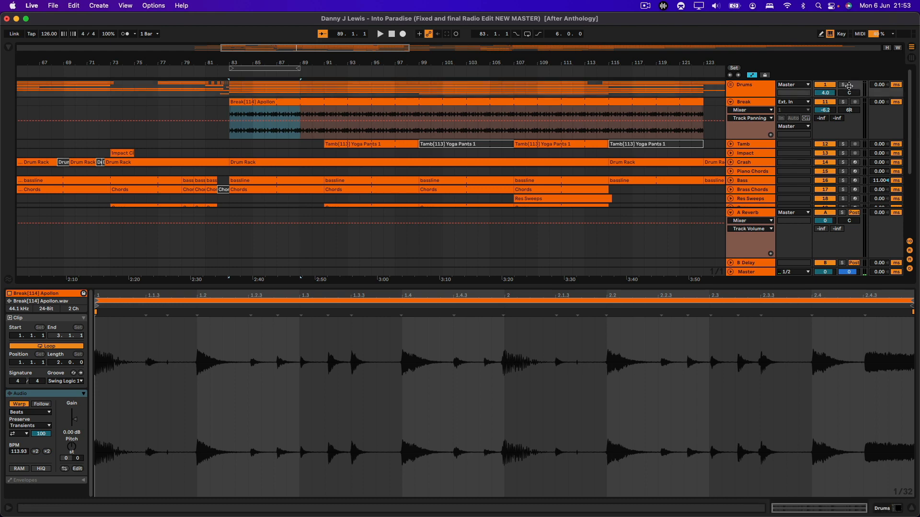
{"action": "left_click", "coordinate": [842, 85]}
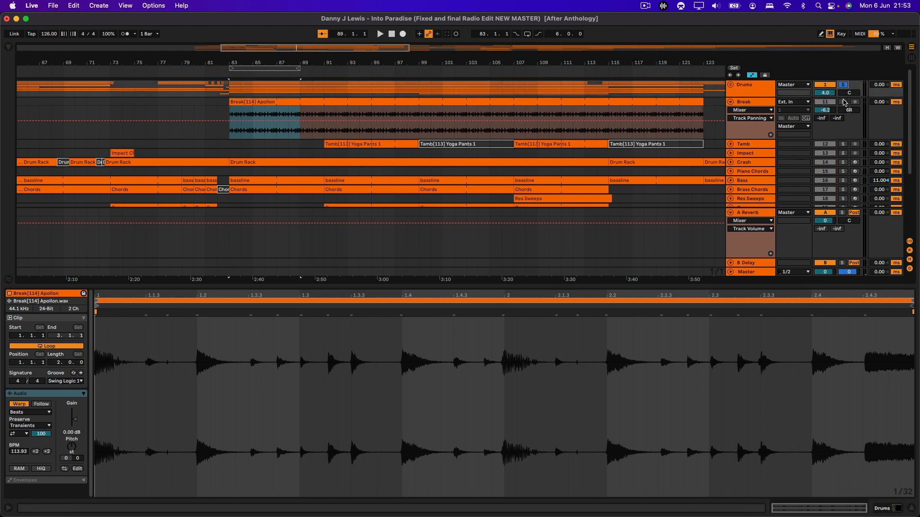
{"action": "left_click", "coordinate": [842, 102], "text": "super"}
{"action": "left_click", "coordinate": [843, 144], "text": "super"}
{"action": "left_click", "coordinate": [843, 180], "text": "super"}
{"action": "key", "text": "space"}
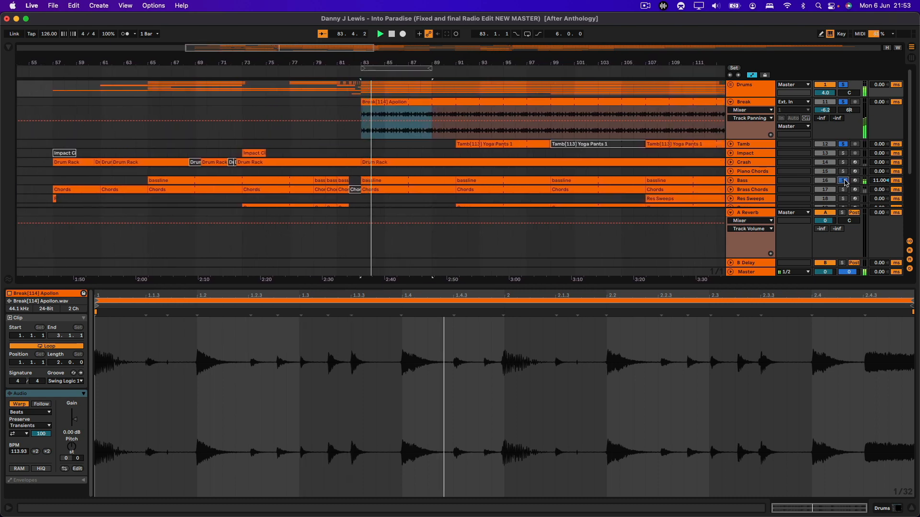
Show the Bass track's devices, open its DX7 V instrument window, and move the window above the device chain.
{"action": "left_click", "coordinate": [750, 181]}
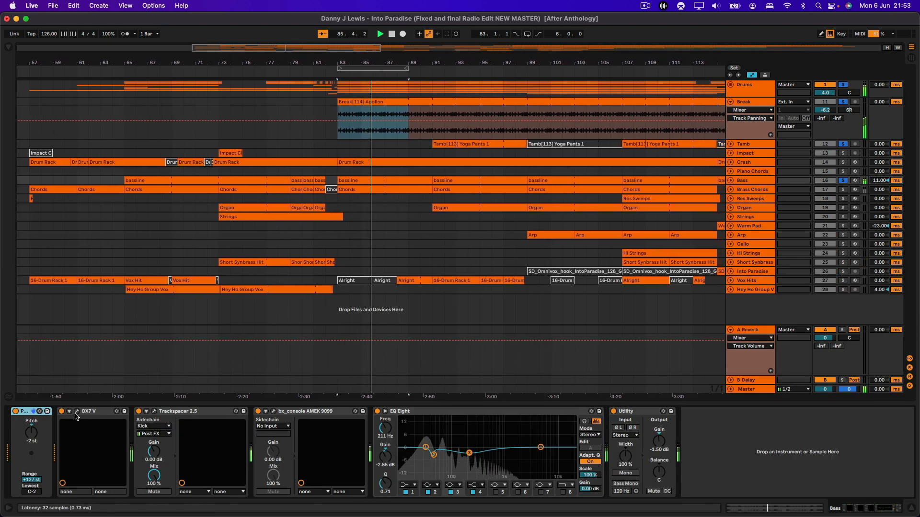
{"action": "left_click", "coordinate": [77, 412]}
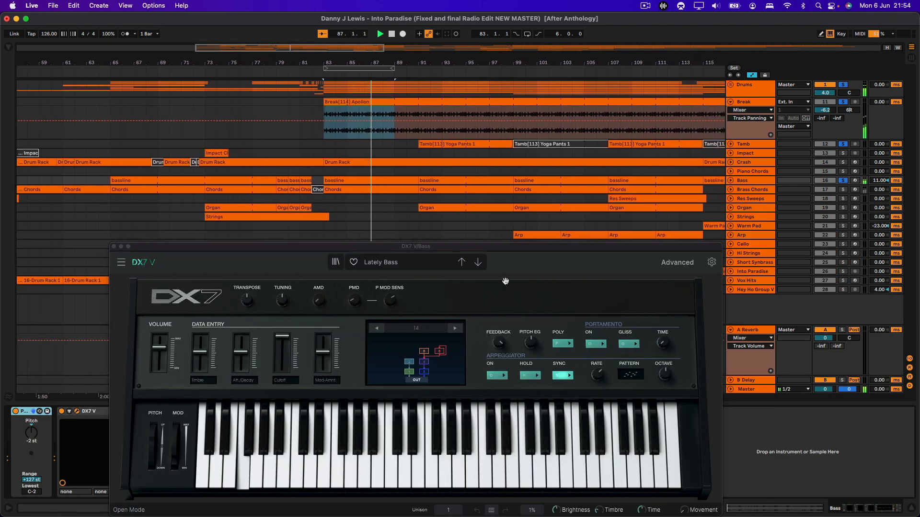
{"action": "left_click_drag", "start_coordinate": [528, 249], "coordinate": [613, 112]}
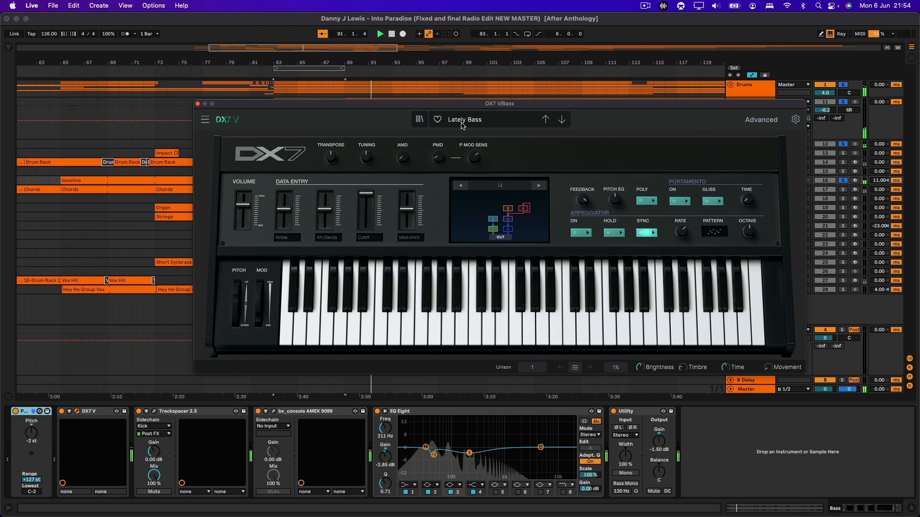
Stop playback and expand the DX7 V's advanced view, with its window moved up, to examine the Lately Bass patch's operators, envelope and keyboard.
{"action": "key", "text": "space"}
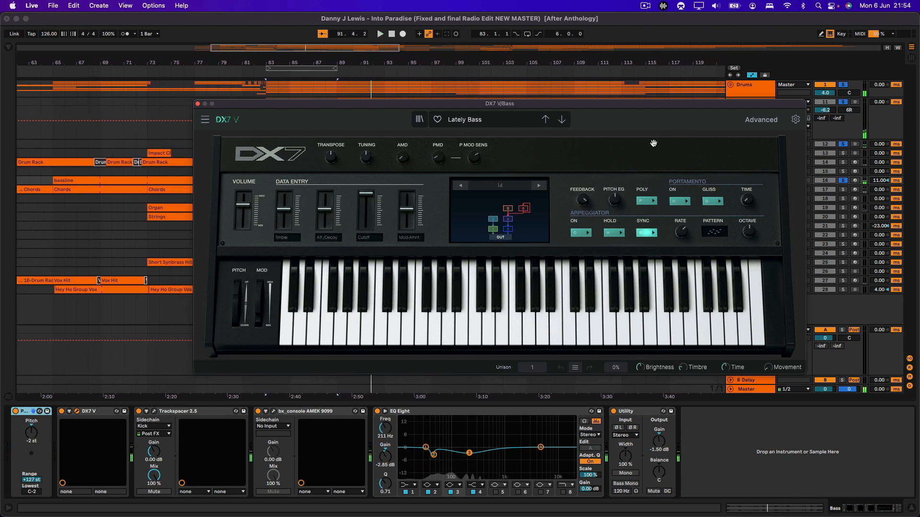
{"action": "left_click", "coordinate": [756, 123]}
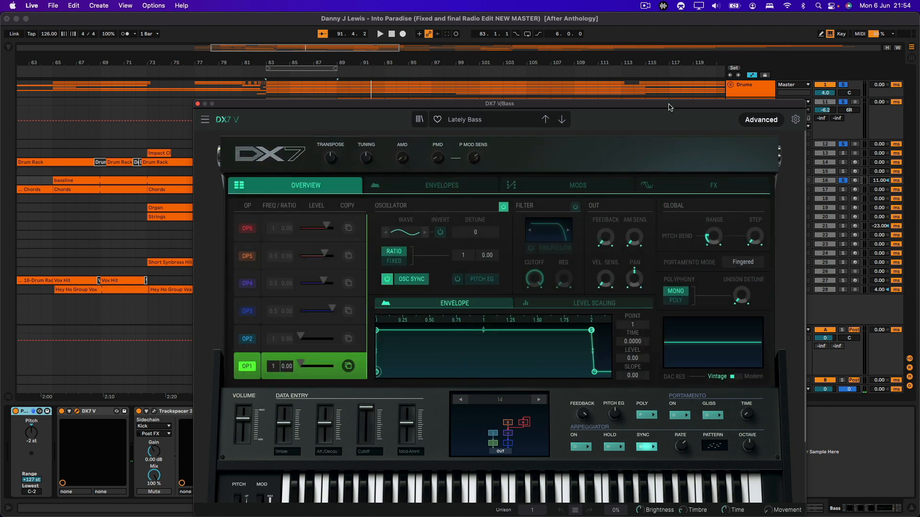
{"action": "left_click_drag", "start_coordinate": [669, 109], "coordinate": [631, 62]}
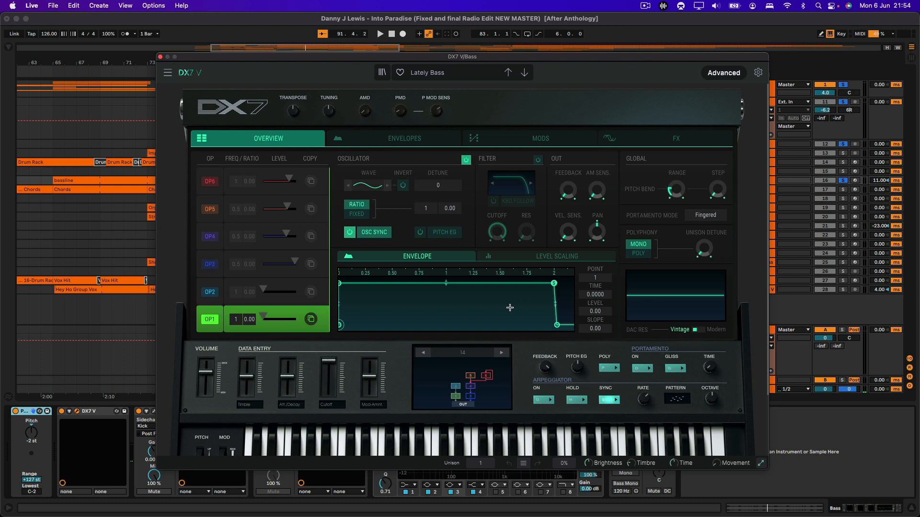
{"action": "scroll", "coordinate": [475, 312], "scroll_direction": "down", "scroll_amount": 5}
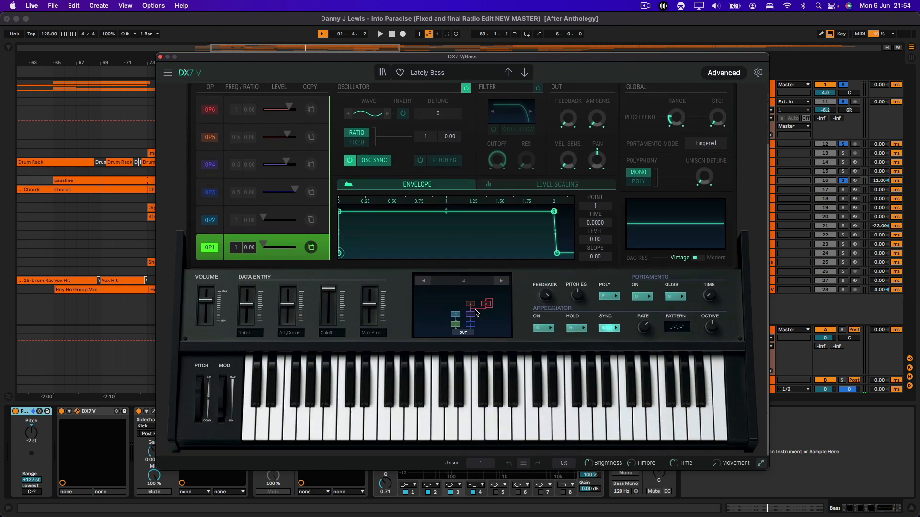
{"action": "scroll", "coordinate": [476, 312], "scroll_direction": "up", "scroll_amount": 1}
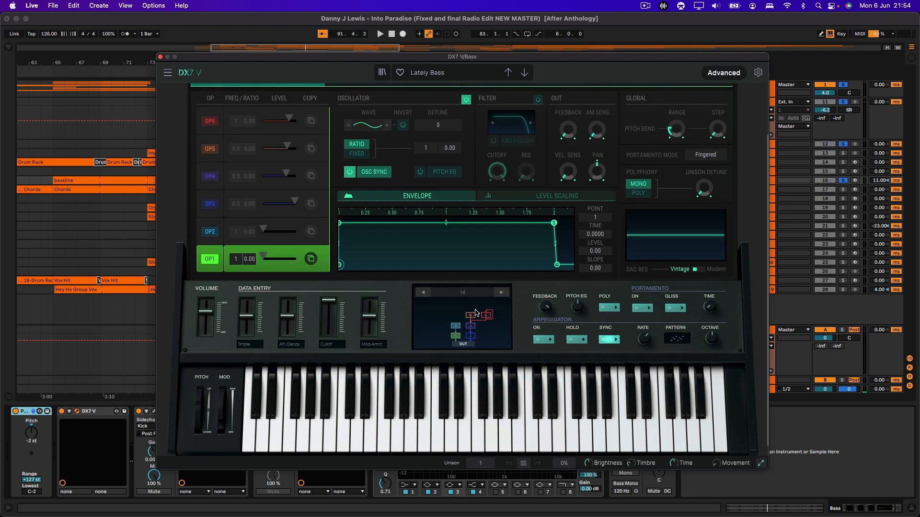
{"action": "scroll", "coordinate": [626, 346], "scroll_direction": "up", "scroll_amount": 5}
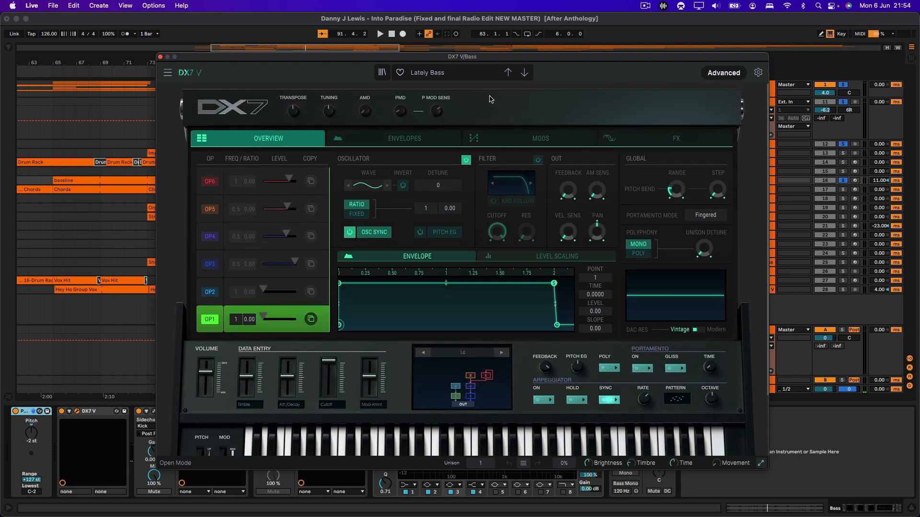
Review the Lately Bass patch's FX, Mods, Envelopes and Overview pages, then collapse and reopen the advanced view.
{"action": "left_click", "coordinate": [675, 138]}
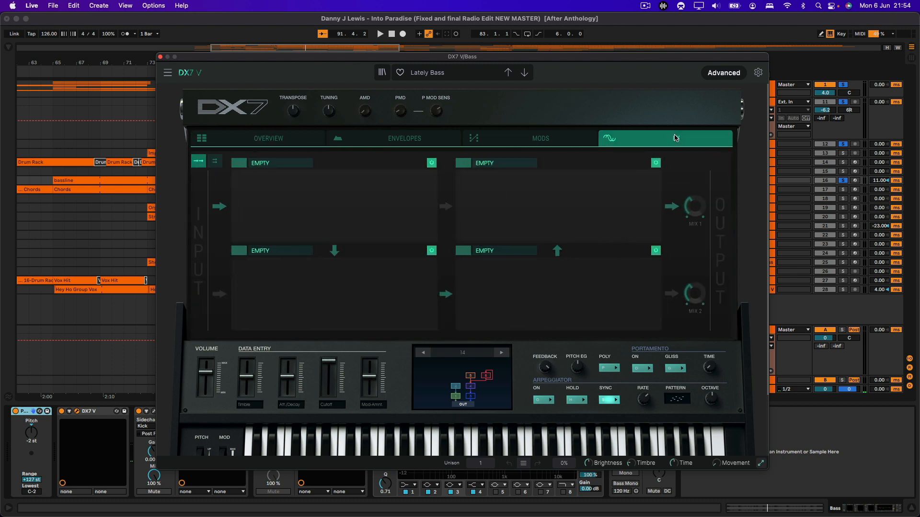
{"action": "left_click", "coordinate": [567, 139]}
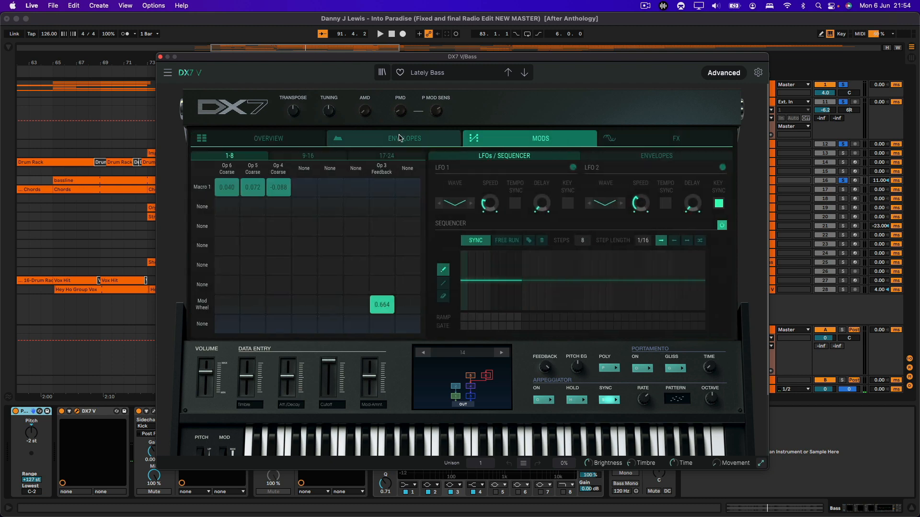
{"action": "left_click", "coordinate": [401, 139]}
{"action": "left_click", "coordinate": [273, 139]}
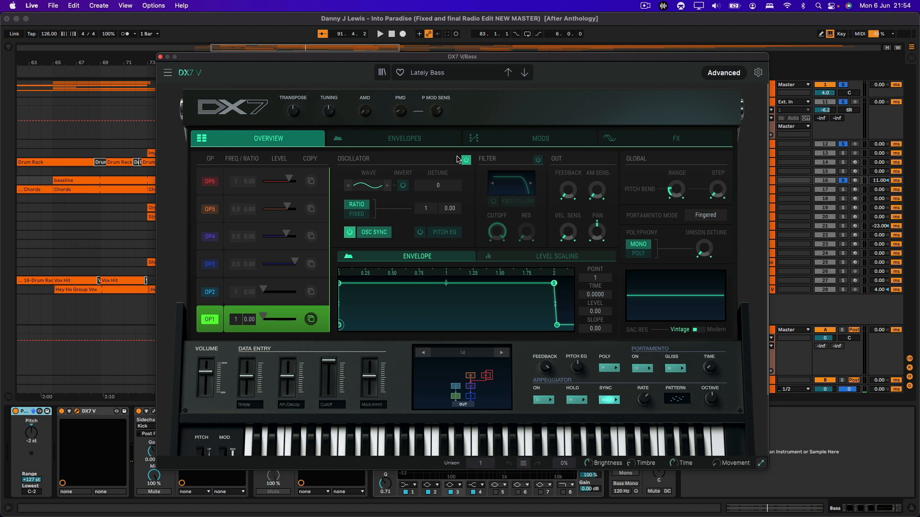
{"action": "left_click", "coordinate": [729, 75]}
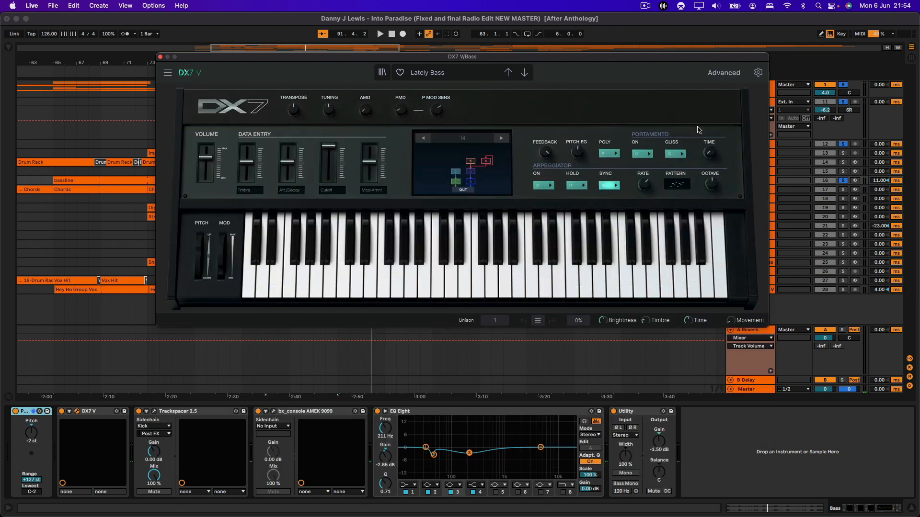
{"action": "left_click", "coordinate": [728, 75]}
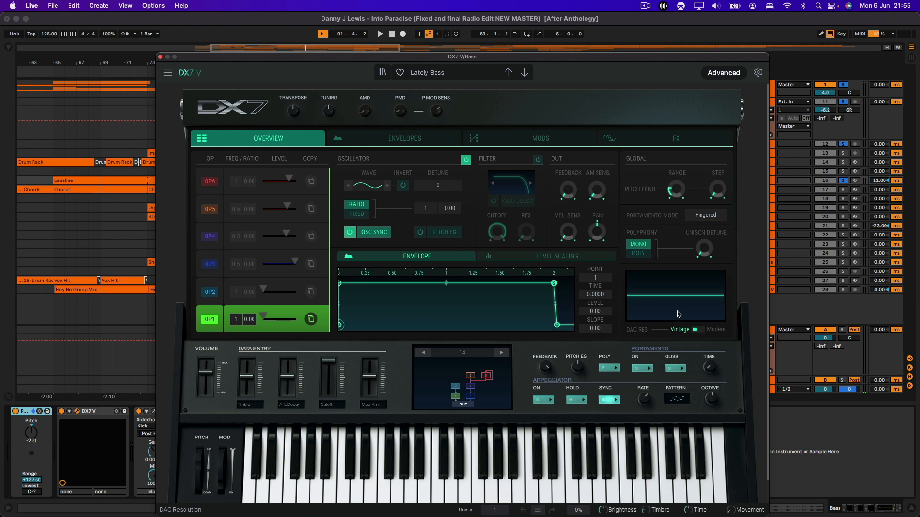
Move the DX7 V window off the track headers and leave only the Bass track soloed.
{"action": "left_click_drag", "start_coordinate": [641, 57], "coordinate": [604, 218]}
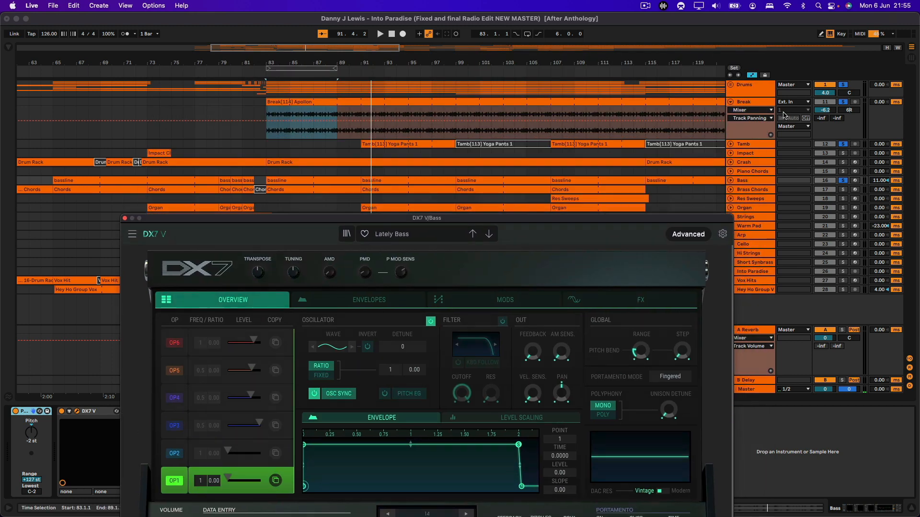
{"action": "left_click", "coordinate": [844, 85]}
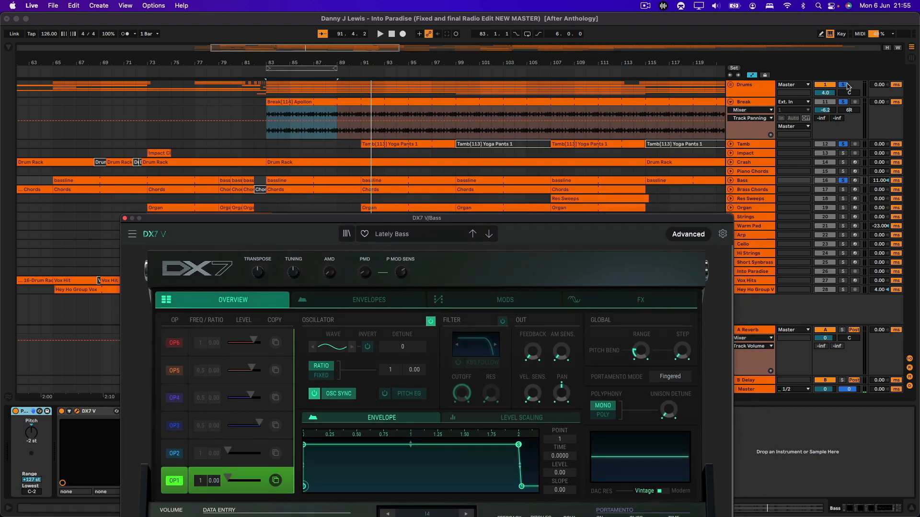
{"action": "left_click", "coordinate": [842, 180]}
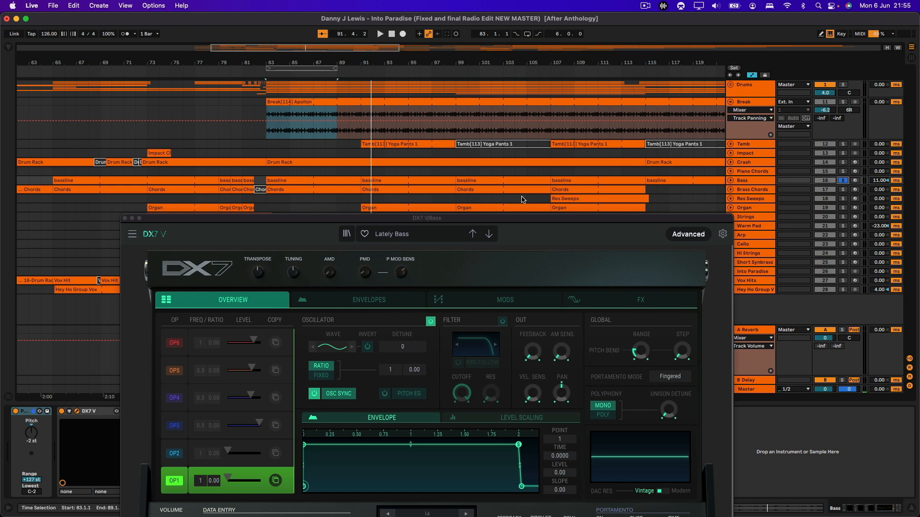
Play the soloed bass from bar 83 and compare the DX7 V's Modern DAC resolution with Vintage, ending on Vintage.
{"action": "left_click_drag", "start_coordinate": [527, 220], "coordinate": [544, 131]}
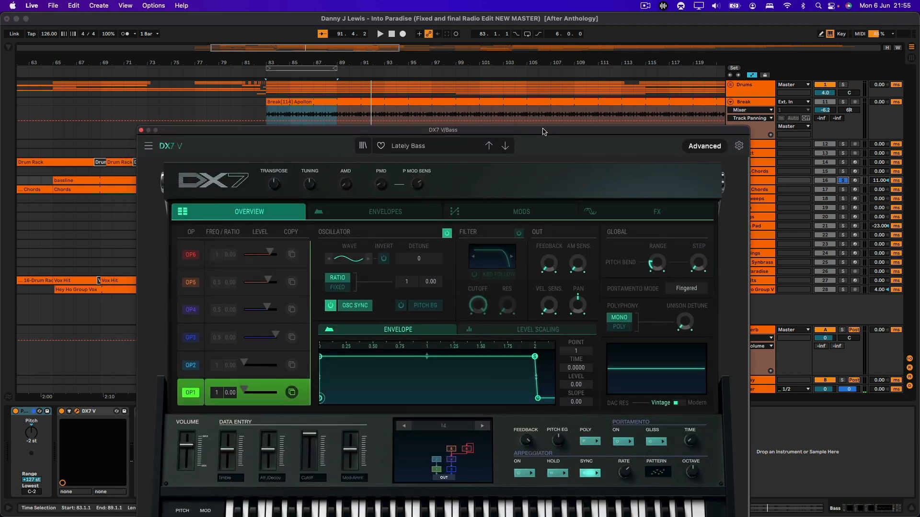
{"action": "key", "text": "space"}
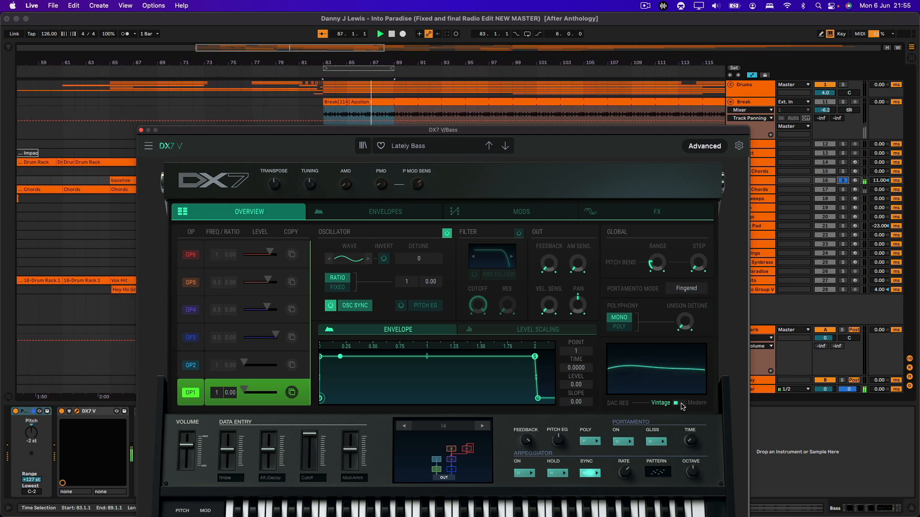
{"action": "left_click", "coordinate": [681, 403]}
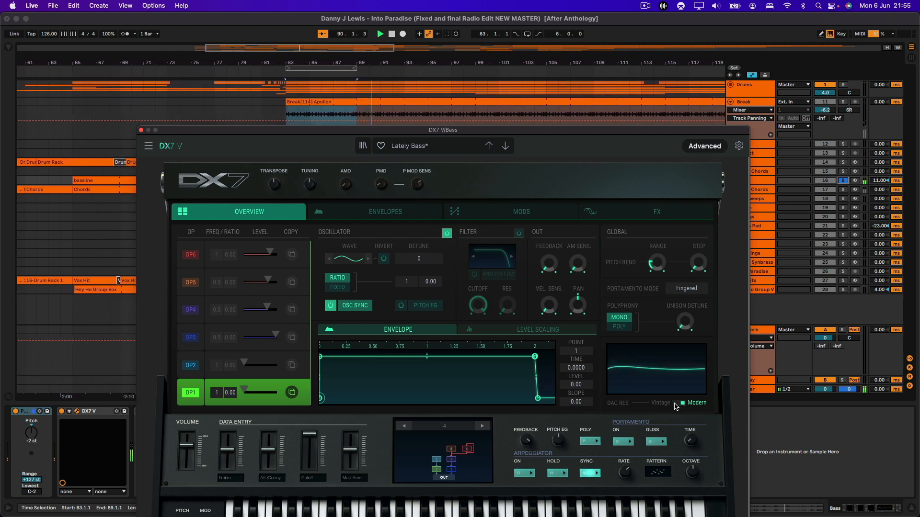
{"action": "left_click", "coordinate": [676, 404]}
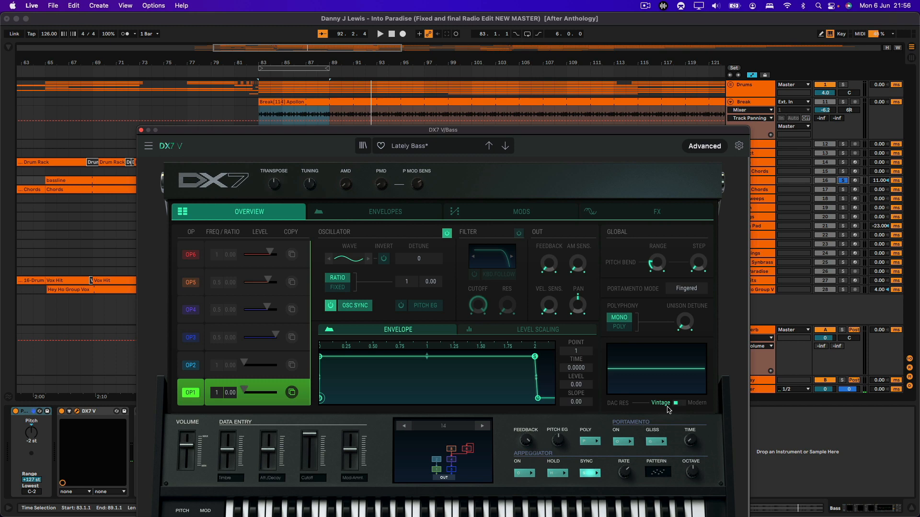
Open the Bass track's Trackspacer 2.5 window in place of the DX7 V and solo Kick 2 in the expanded Drums group alongside Bass.
{"action": "left_click", "coordinate": [141, 130]}
{"action": "left_click", "coordinate": [178, 412]}
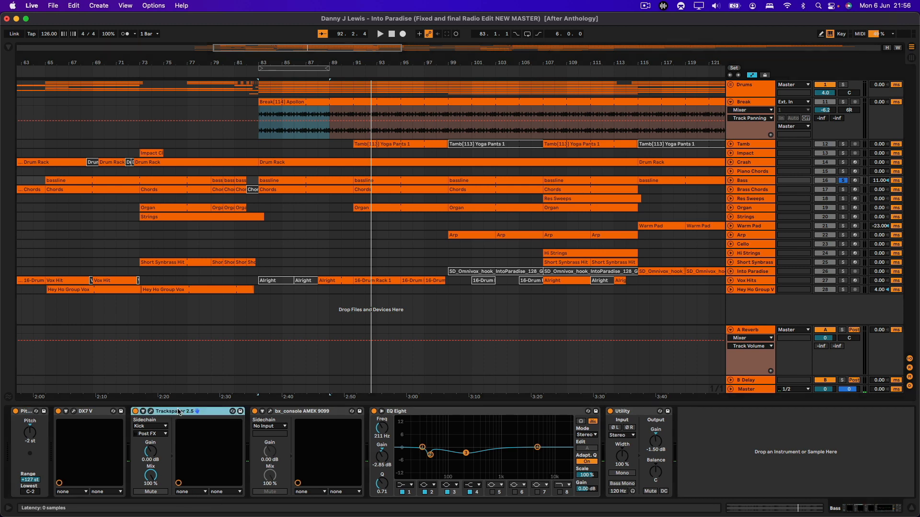
{"action": "left_click", "coordinate": [150, 411]}
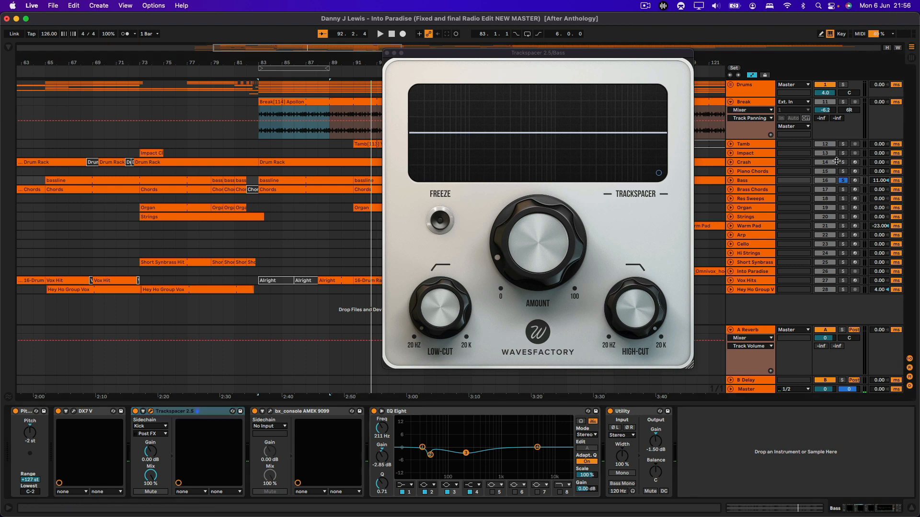
{"action": "left_click", "coordinate": [731, 85]}
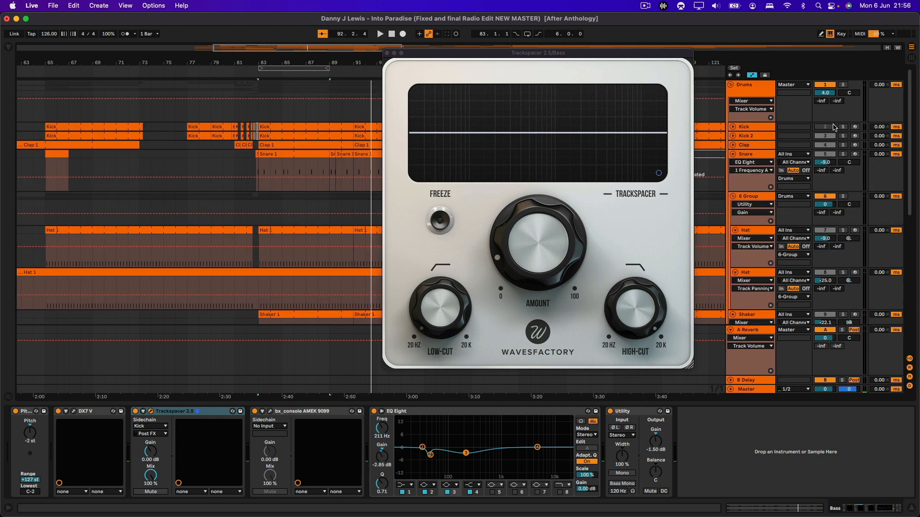
{"action": "left_click", "coordinate": [843, 136]}
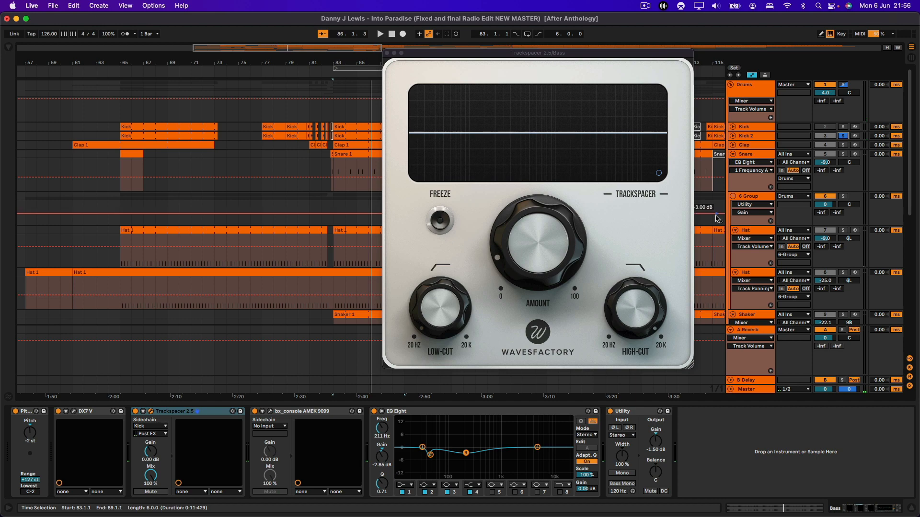
Clear the remaining track solos, including Bass, and close the Trackspacer window.
{"action": "scroll", "coordinate": [768, 267], "scroll_direction": "down", "scroll_amount": 10}
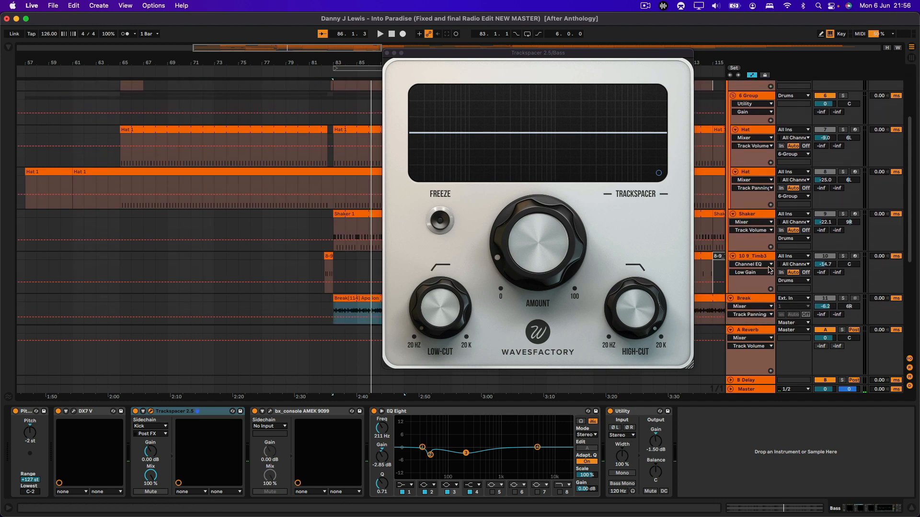
{"action": "scroll", "coordinate": [769, 271], "scroll_direction": "down", "scroll_amount": 2}
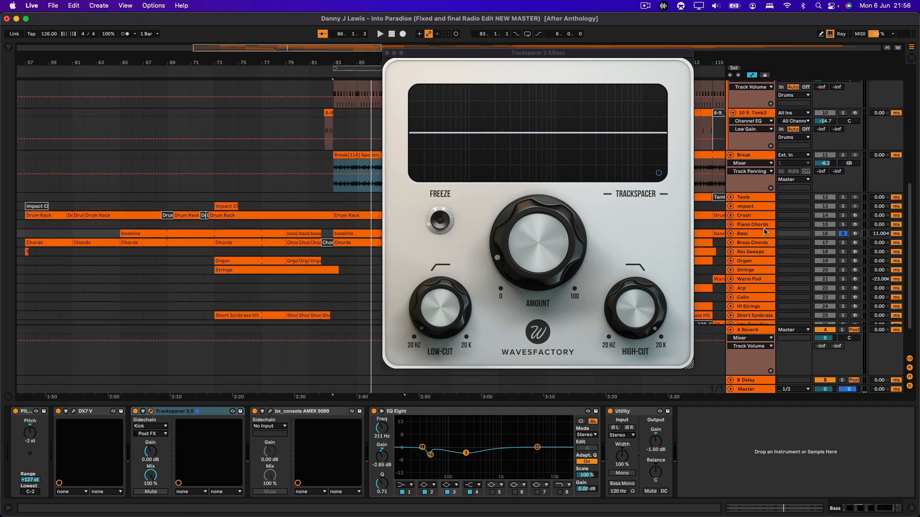
{"action": "left_click", "coordinate": [763, 225]}
{"action": "left_click", "coordinate": [757, 235]}
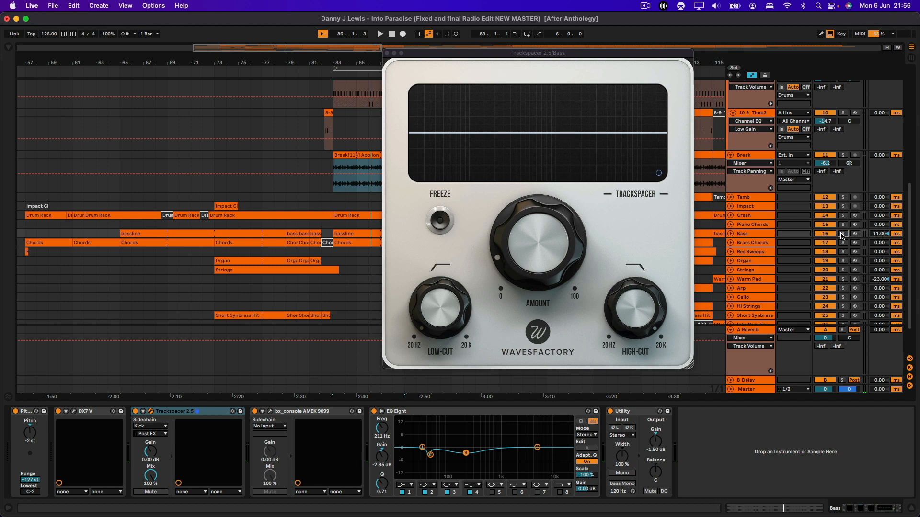
{"action": "scroll", "coordinate": [851, 144], "scroll_direction": "up", "scroll_amount": 10}
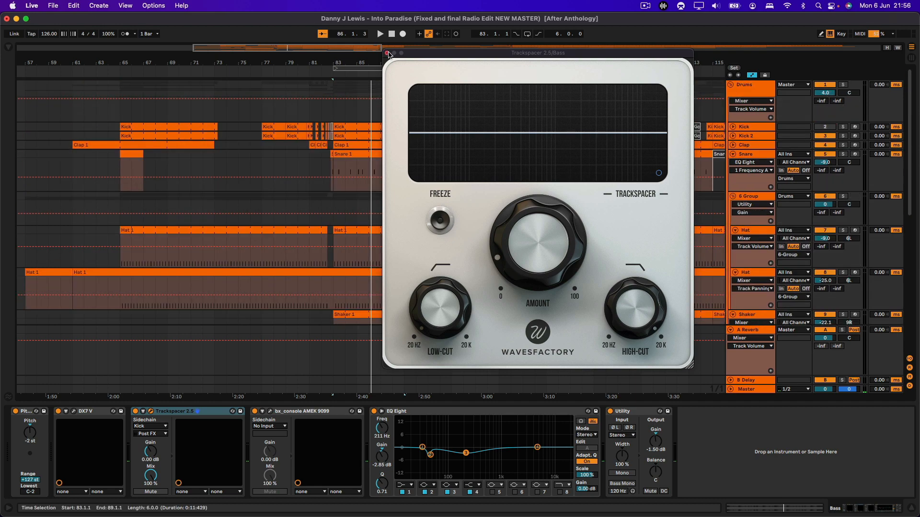
{"action": "left_click", "coordinate": [386, 53]}
Play the full mix from bar 83 and extend the arrangement's loop range to bar 103.
{"action": "key", "text": "space"}
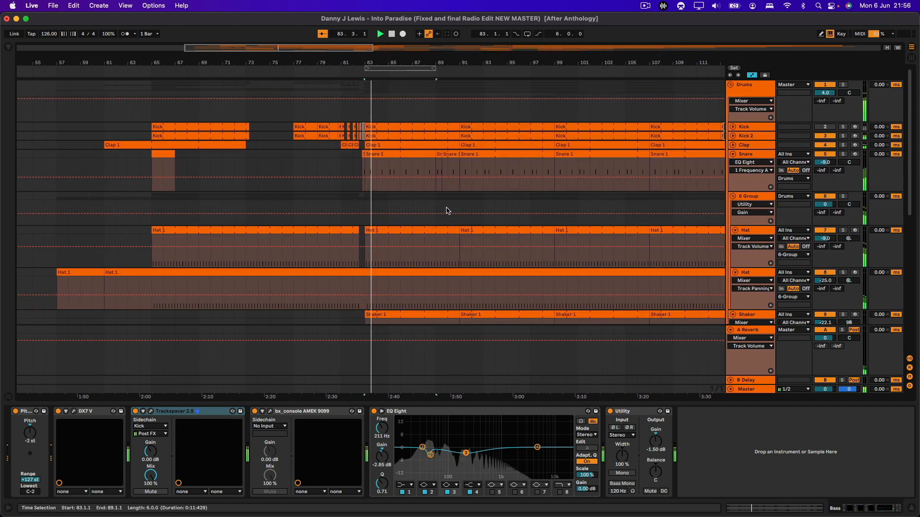
{"action": "left_click_drag", "start_coordinate": [432, 68], "coordinate": [588, 69]}
Solo the Brass Chords track during playback, unfold its lane and show its device chain.
{"action": "scroll", "coordinate": [581, 207], "scroll_direction": "down", "scroll_amount": 5}
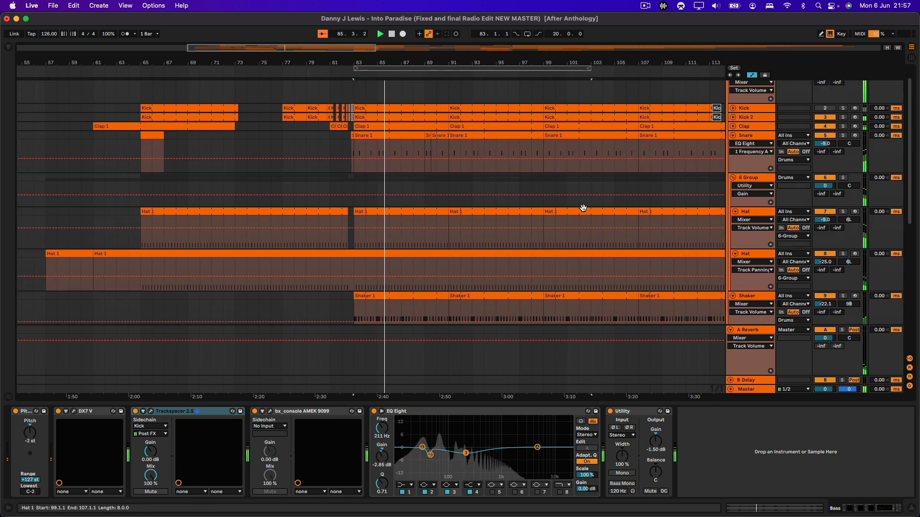
{"action": "scroll", "coordinate": [584, 211], "scroll_direction": "down", "scroll_amount": 1}
{"action": "scroll", "coordinate": [582, 208], "scroll_direction": "down", "scroll_amount": 5}
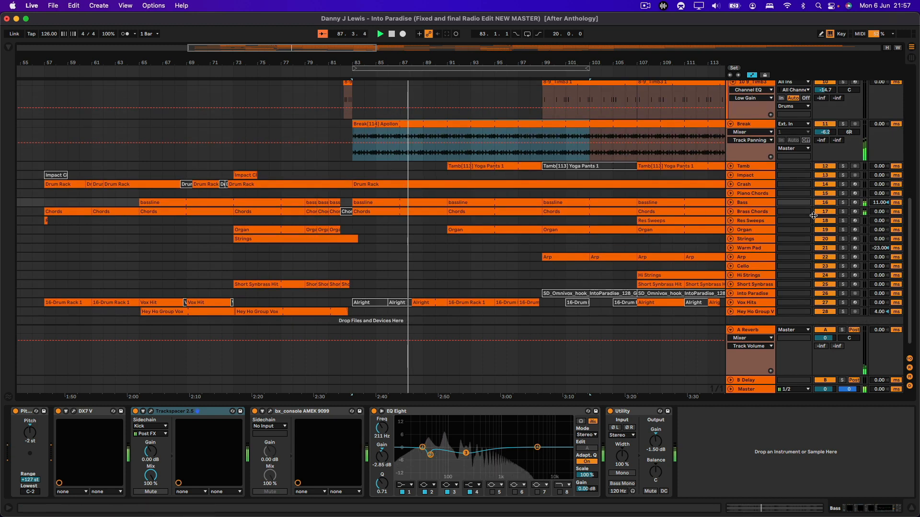
{"action": "left_click", "coordinate": [842, 212]}
{"action": "left_click", "coordinate": [730, 212]}
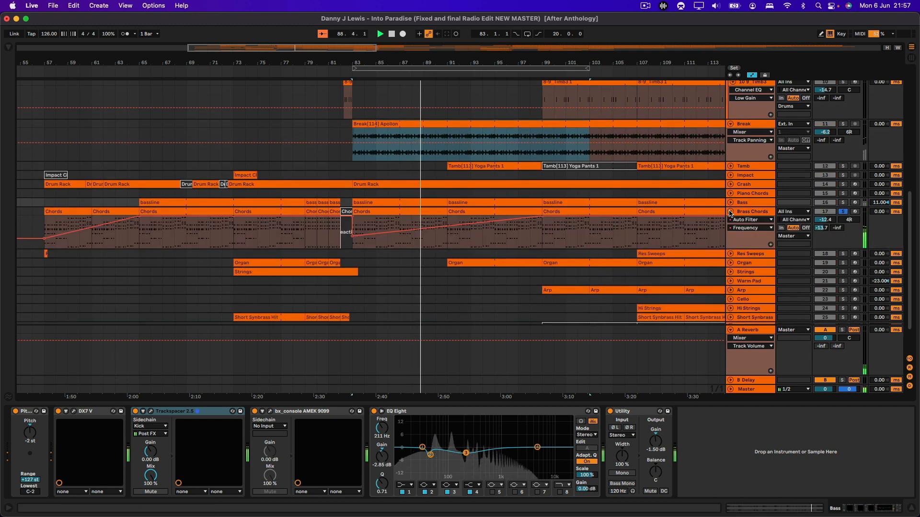
{"action": "left_click", "coordinate": [751, 212]}
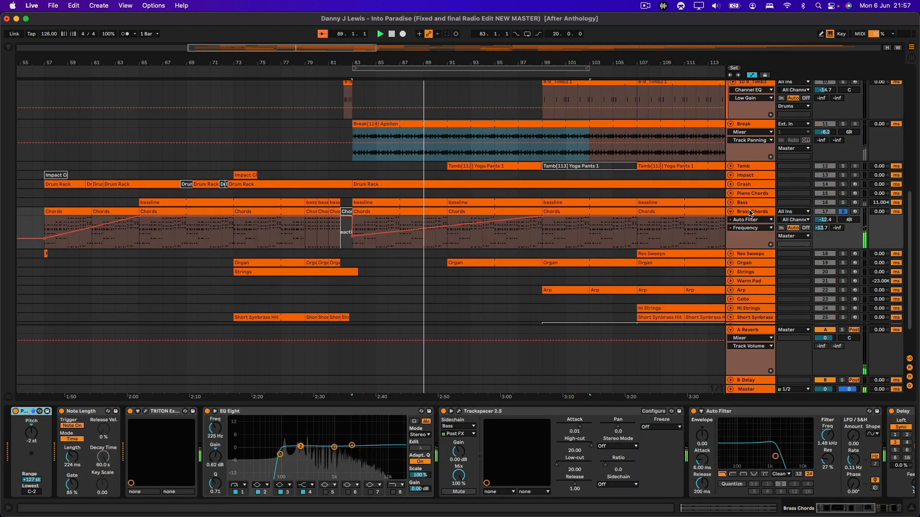
Open the Brass Chords track's TRITON Extreme window, compare the MMG Brass program in Studio and Digital modes, and close the window.
{"action": "left_click", "coordinate": [145, 411]}
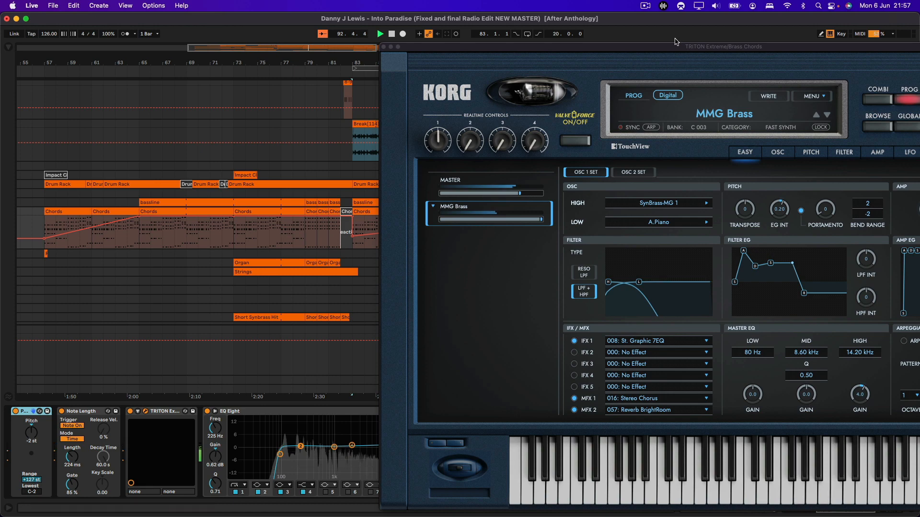
{"action": "left_click_drag", "start_coordinate": [676, 45], "coordinate": [349, 13]}
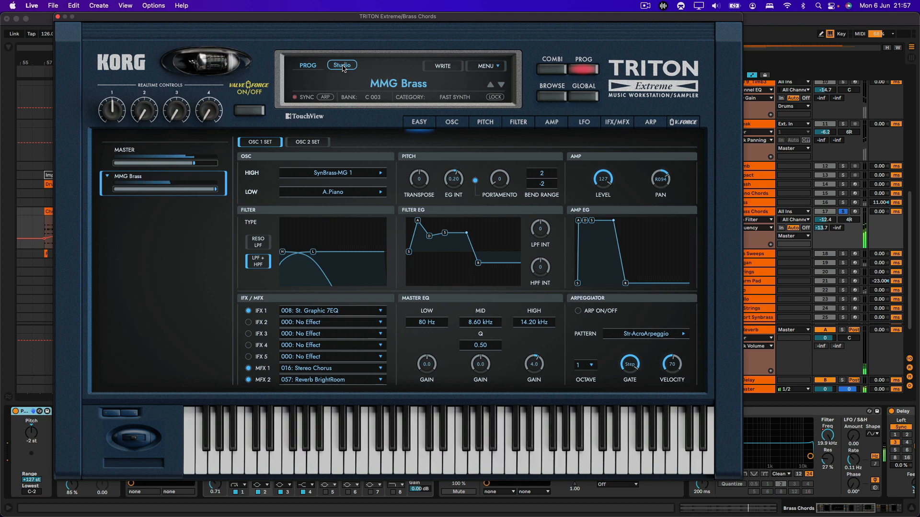
{"action": "left_click", "coordinate": [343, 68]}
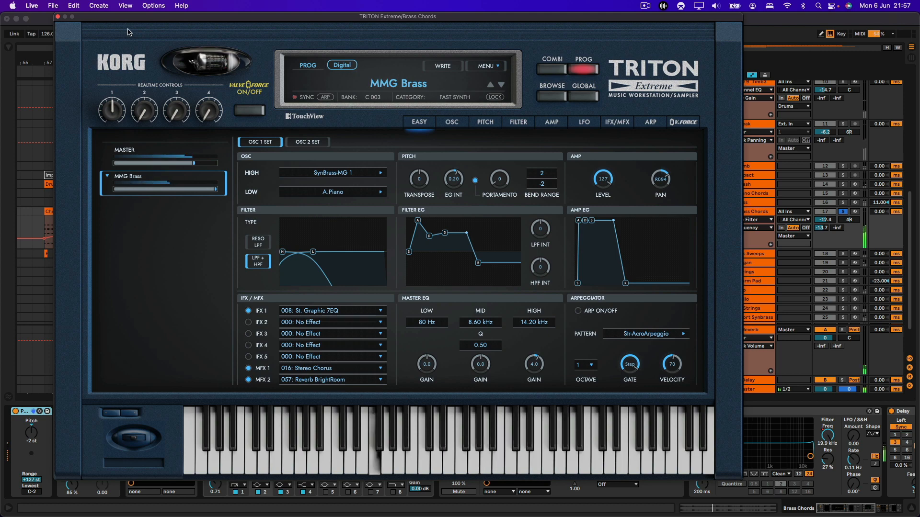
{"action": "left_click", "coordinate": [58, 17]}
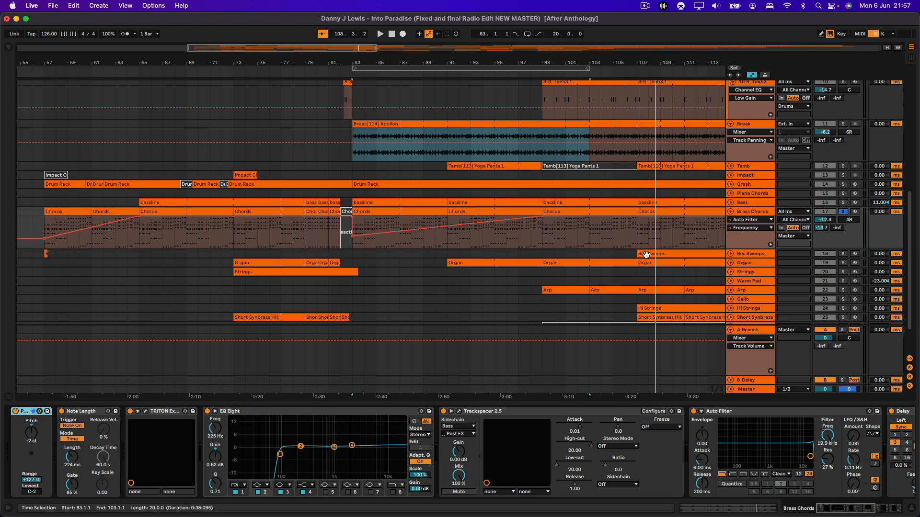
Play the soloed Brass Chords from bar 83, check its remaining devices, and inspect the bx_console AMEK 9099 window before closing it.
{"action": "scroll", "coordinate": [646, 254], "scroll_direction": "right", "scroll_amount": 10}
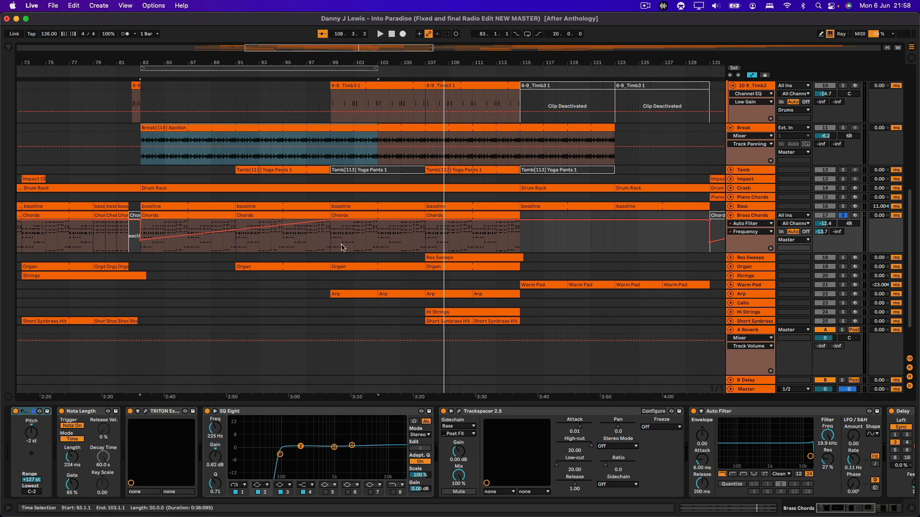
{"action": "left_click", "coordinate": [170, 67]}
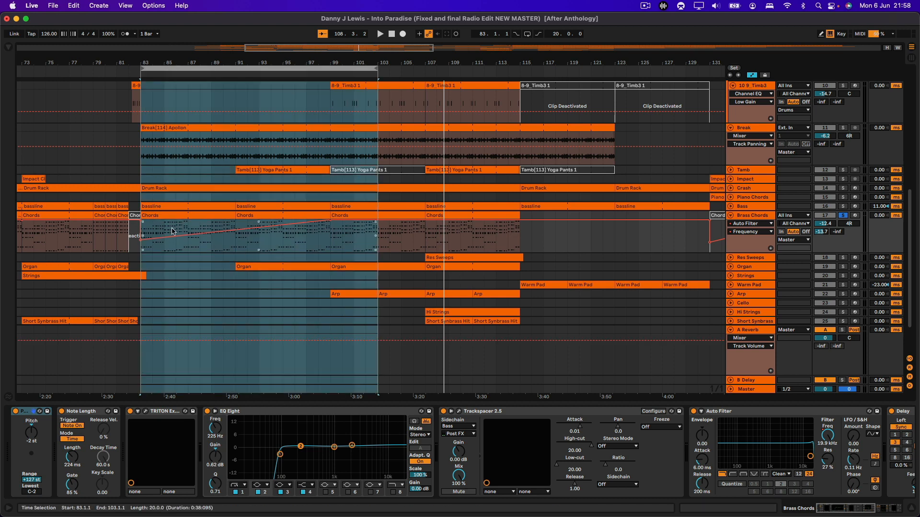
{"action": "key", "text": "space"}
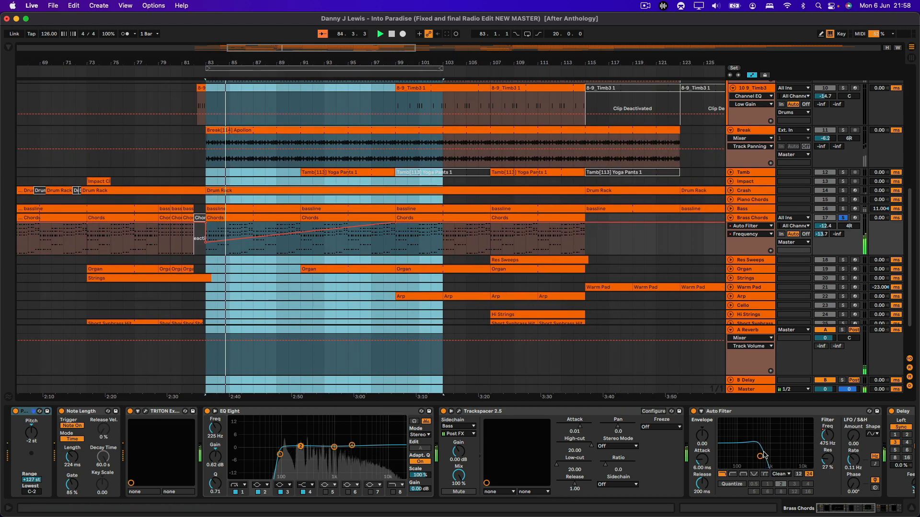
{"action": "scroll", "coordinate": [389, 453], "scroll_direction": "right", "scroll_amount": 10}
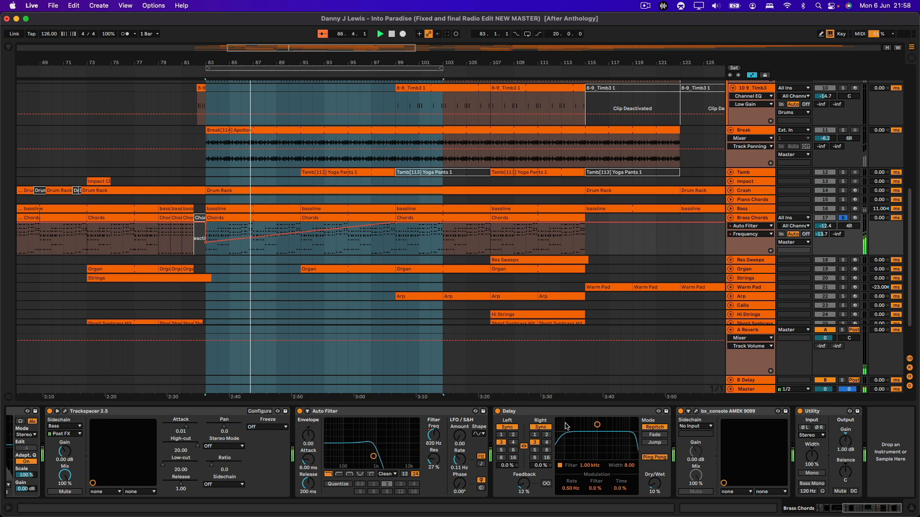
{"action": "left_click", "coordinate": [696, 412]}
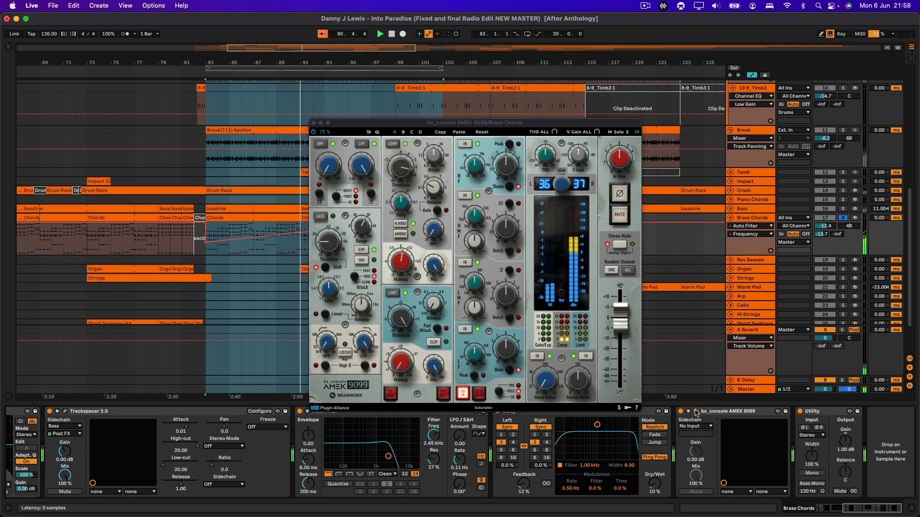
{"action": "left_click", "coordinate": [314, 123]}
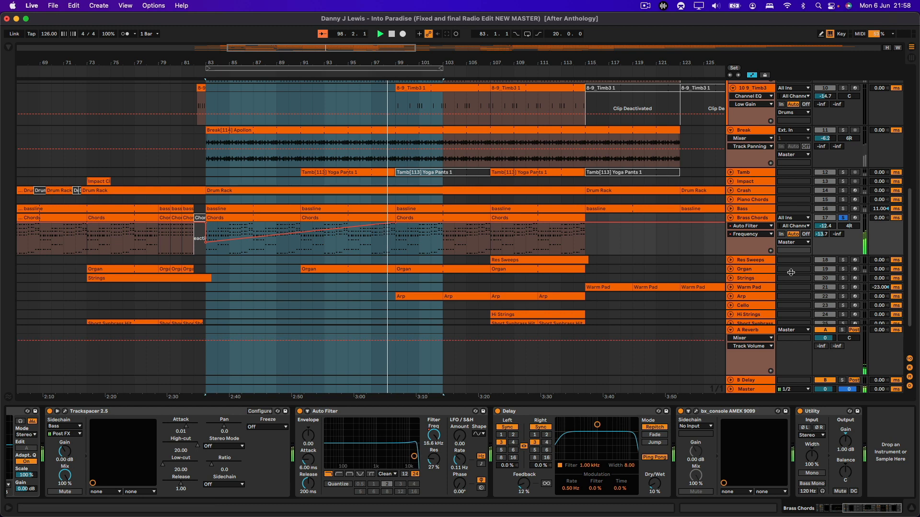
Solo the Organ track alongside the Brass Chords, unfold its lane and show its device chain.
{"action": "left_click", "coordinate": [843, 269]}
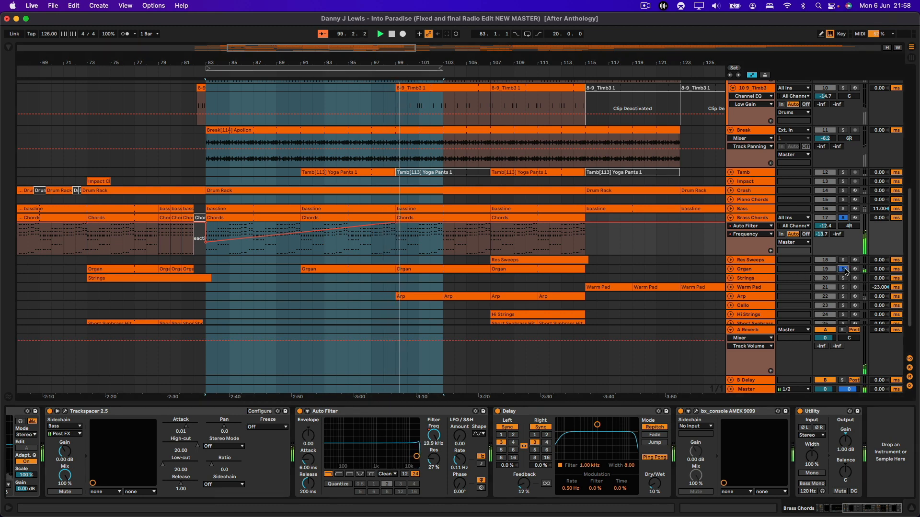
{"action": "left_click", "coordinate": [730, 270]}
{"action": "right_click", "coordinate": [737, 269]}
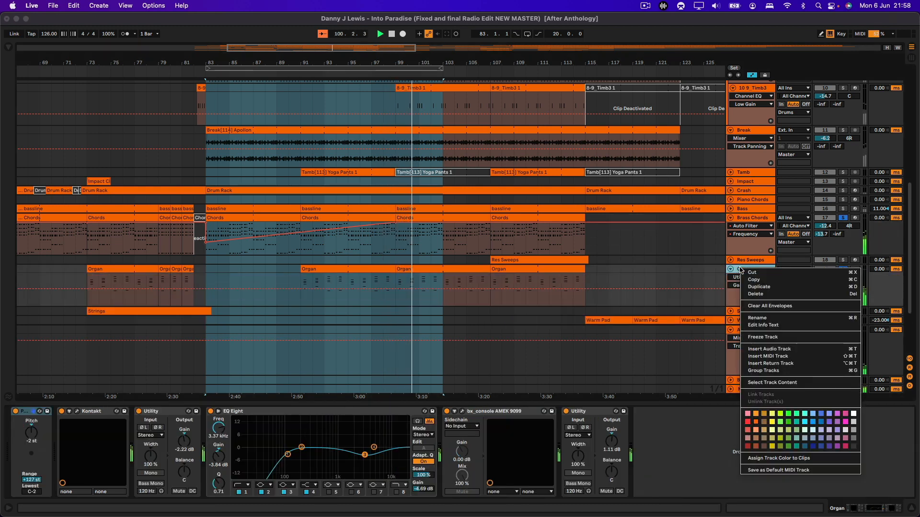
{"action": "left_click", "coordinate": [737, 270]}
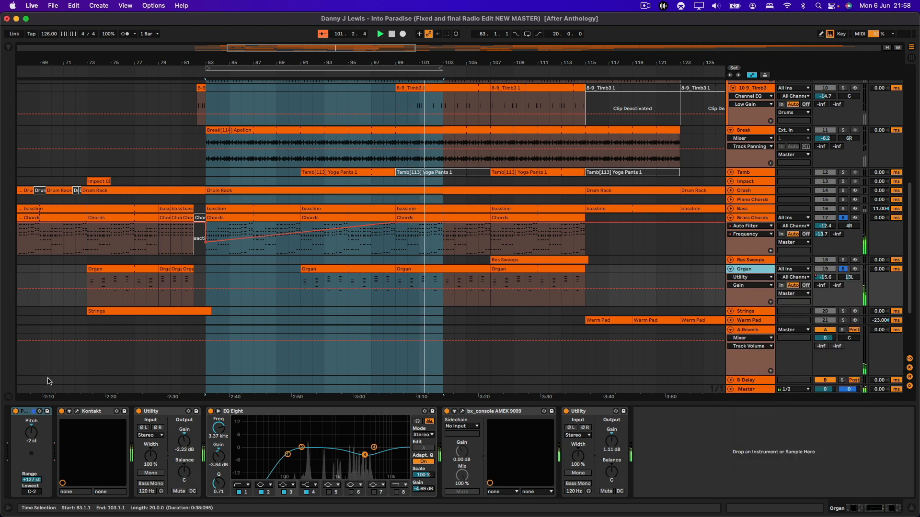
Open the Organ track's Kontakt window to view the Basic Gospel 3 instrument, and close it.
{"action": "left_click", "coordinate": [78, 412]}
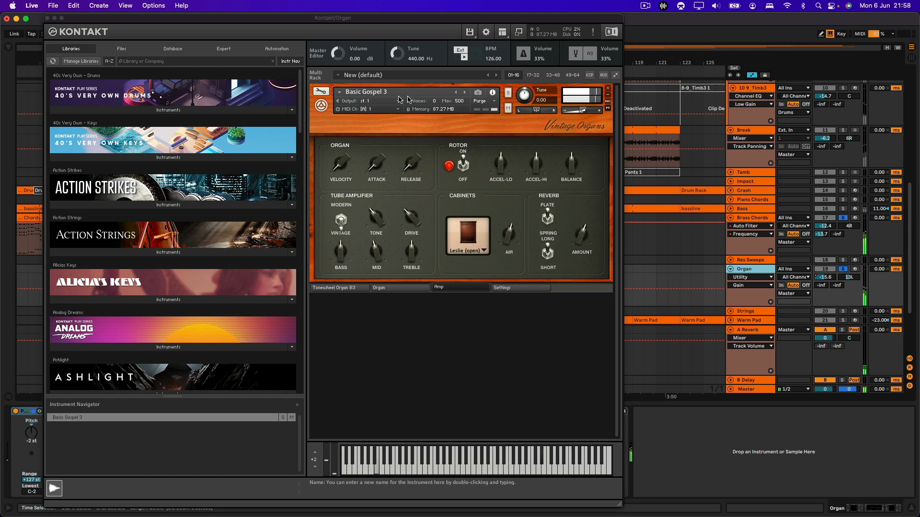
{"action": "left_click", "coordinate": [49, 22]}
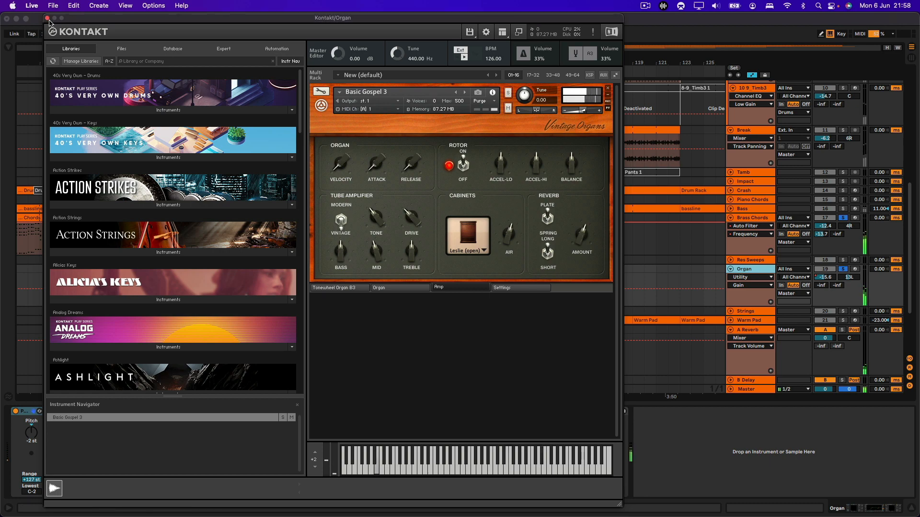
{"action": "left_click", "coordinate": [48, 19]}
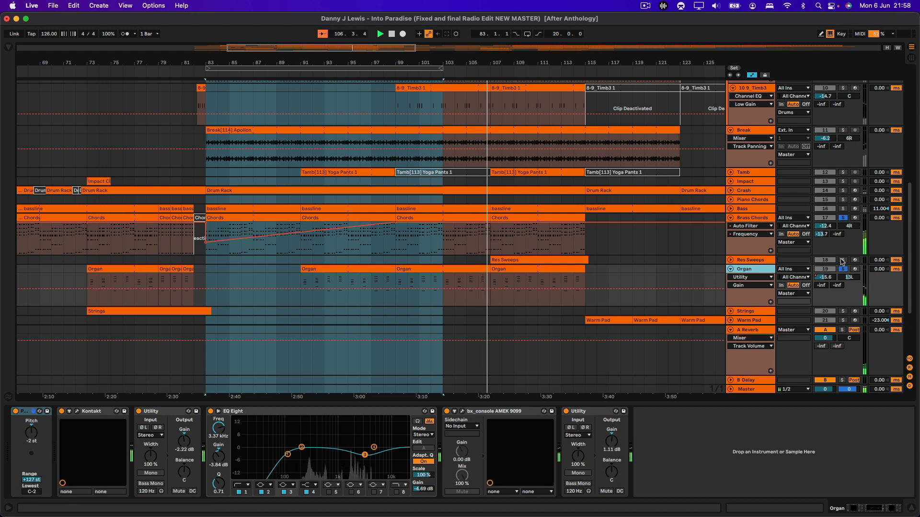
Unfold the Res Sweeps track, show its devices, and view the HALion Sonic Ascending Sweeps program in full before closing the window.
{"action": "left_click", "coordinate": [730, 260]}
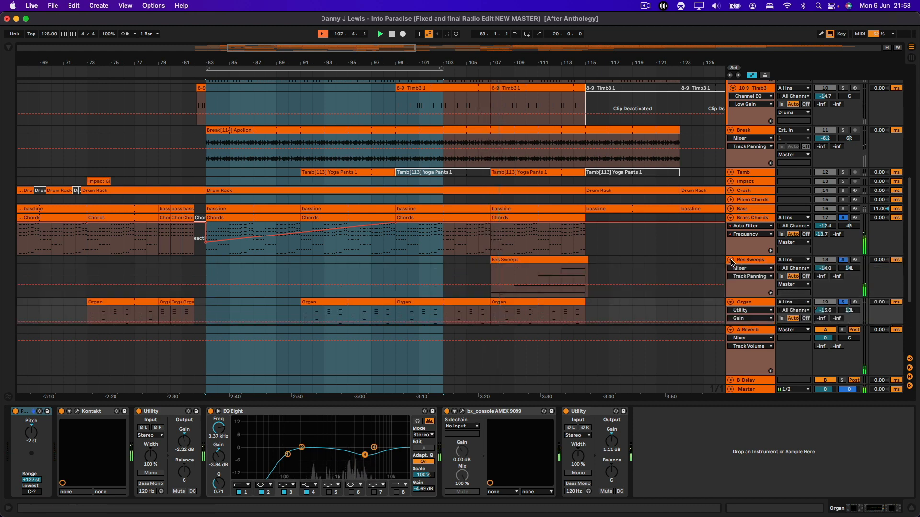
{"action": "left_click", "coordinate": [742, 260]}
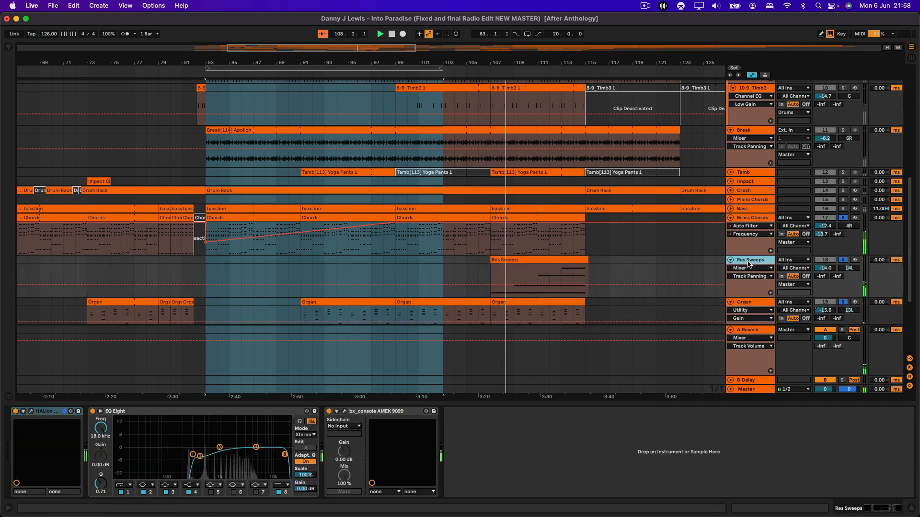
{"action": "left_click", "coordinate": [31, 413]}
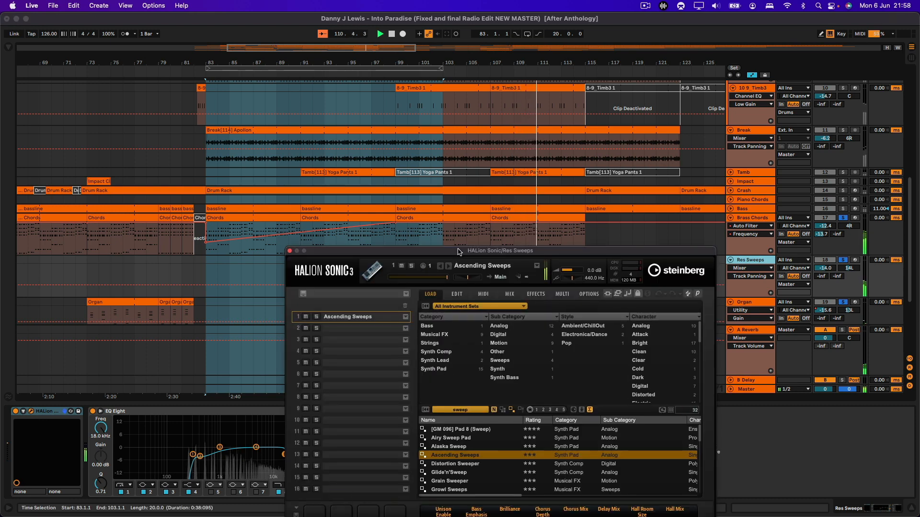
{"action": "left_click_drag", "start_coordinate": [460, 252], "coordinate": [346, 102]}
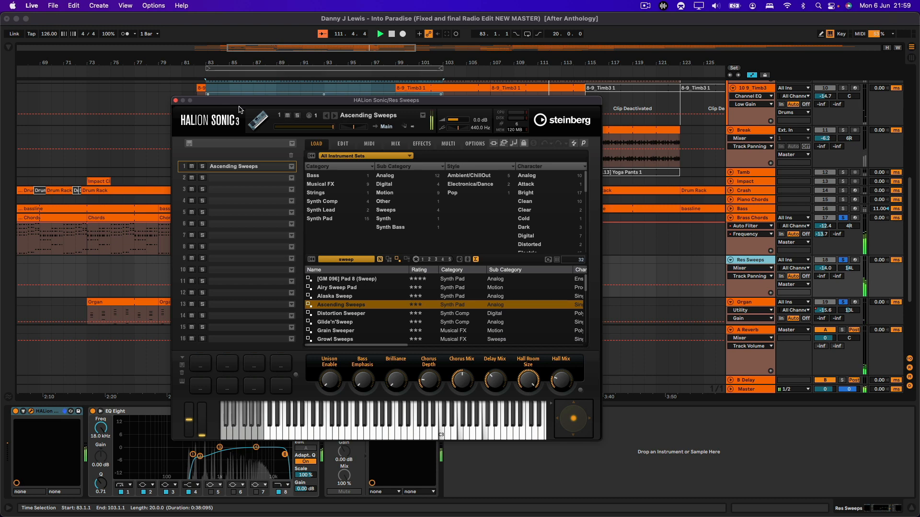
{"action": "left_click", "coordinate": [175, 101]}
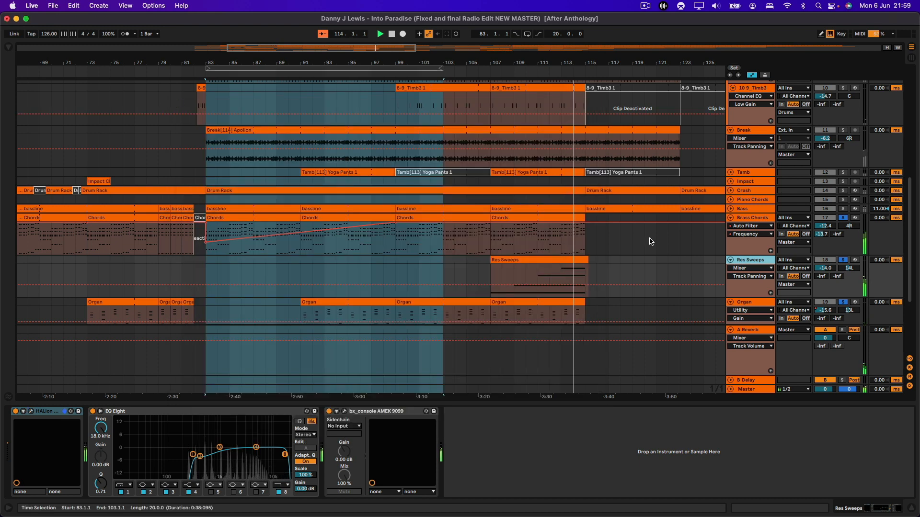
Stop playback and move the 20-bar loop range to start at bar 99.
{"action": "scroll", "coordinate": [650, 241], "scroll_direction": "down", "scroll_amount": 1}
{"action": "scroll", "coordinate": [650, 241], "scroll_direction": "down", "scroll_amount": 5}
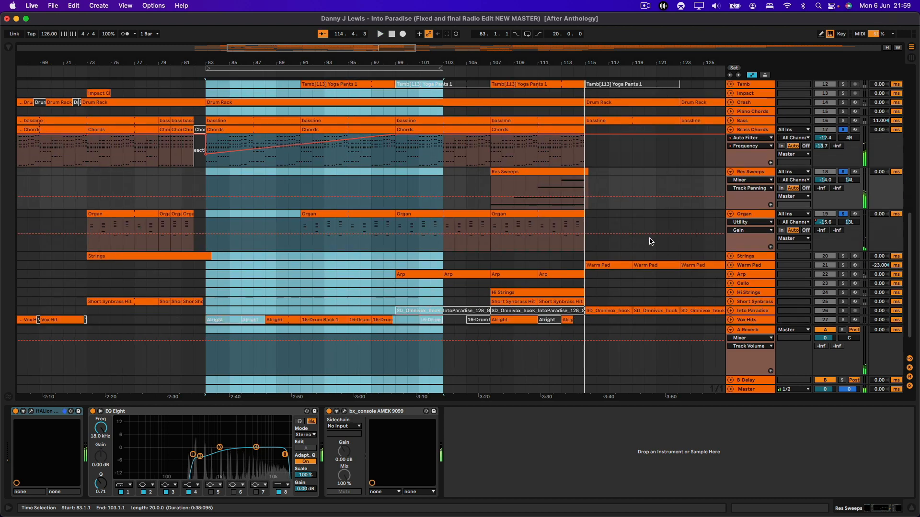
{"action": "left_click_drag", "start_coordinate": [401, 67], "coordinate": [590, 77]}
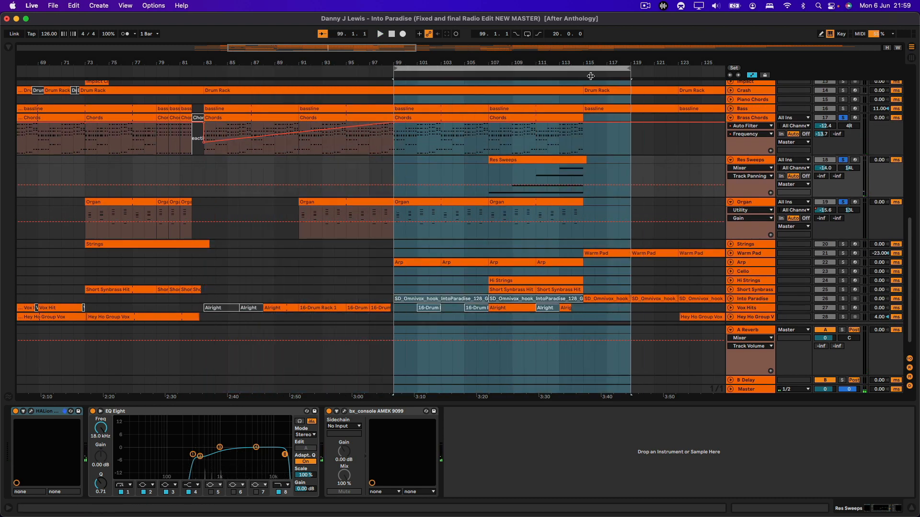
Unfold and solo the Arp track, and play it from bar 99.
{"action": "left_click", "coordinate": [731, 263]}
{"action": "left_click", "coordinate": [843, 263]}
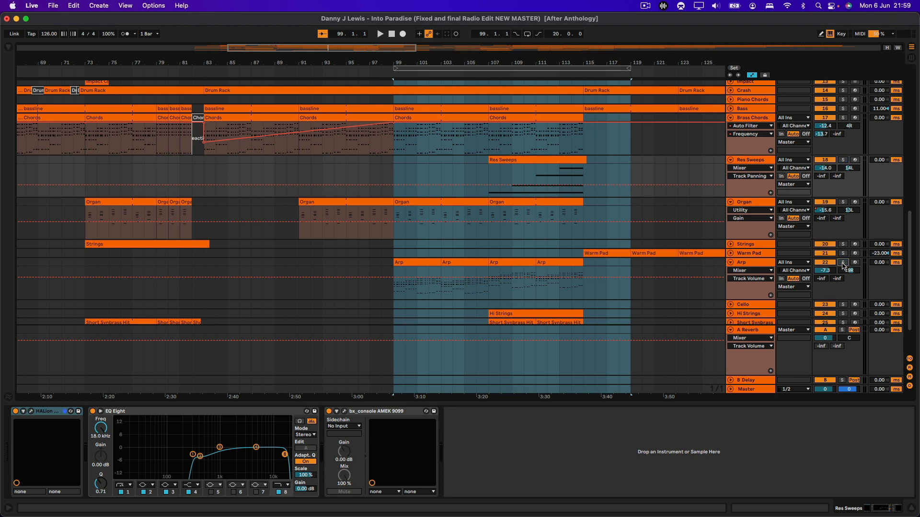
{"action": "key", "text": "space"}
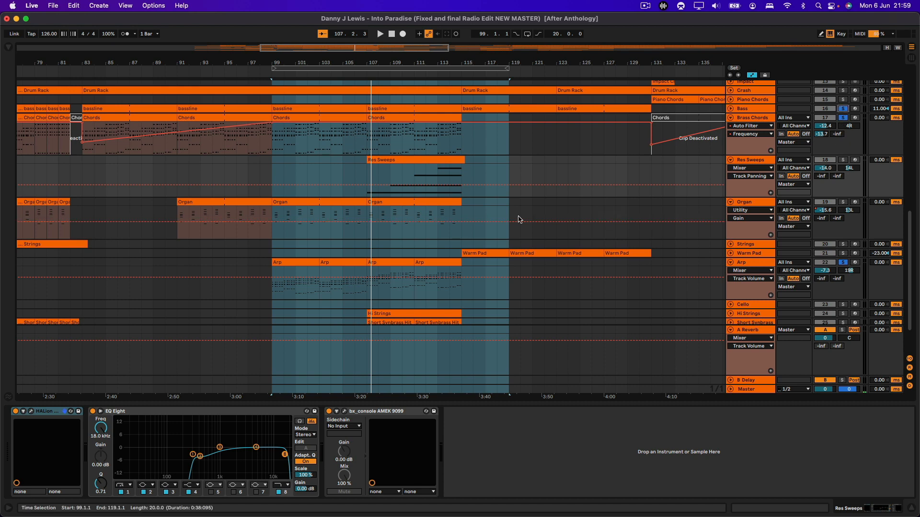
Solo the Short Synbrass track alongside the Arp and play the section from about bar 107.
{"action": "scroll", "coordinate": [518, 220], "scroll_direction": "down", "scroll_amount": 3}
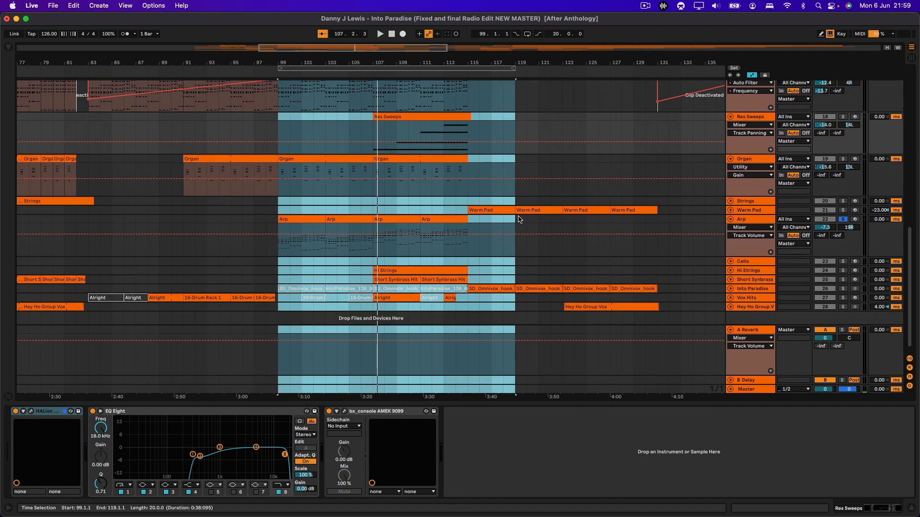
{"action": "left_click", "coordinate": [843, 281]}
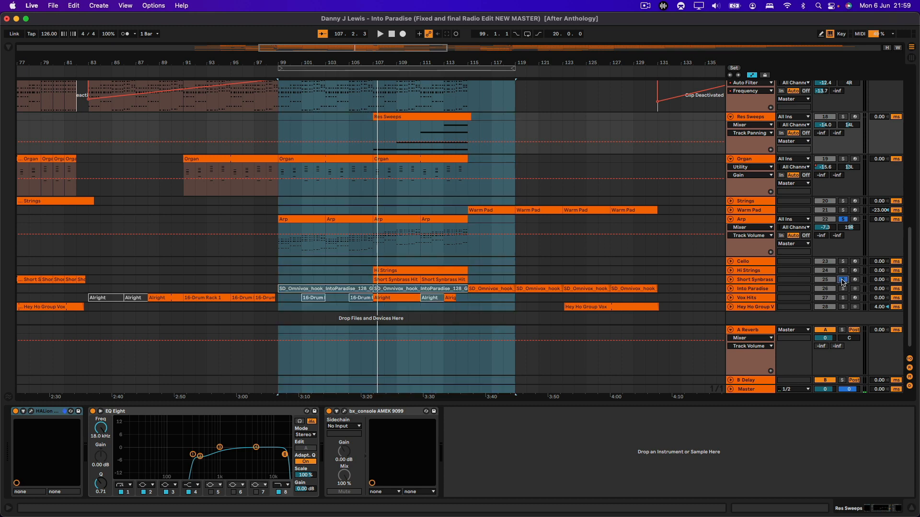
{"action": "left_click", "coordinate": [369, 73]}
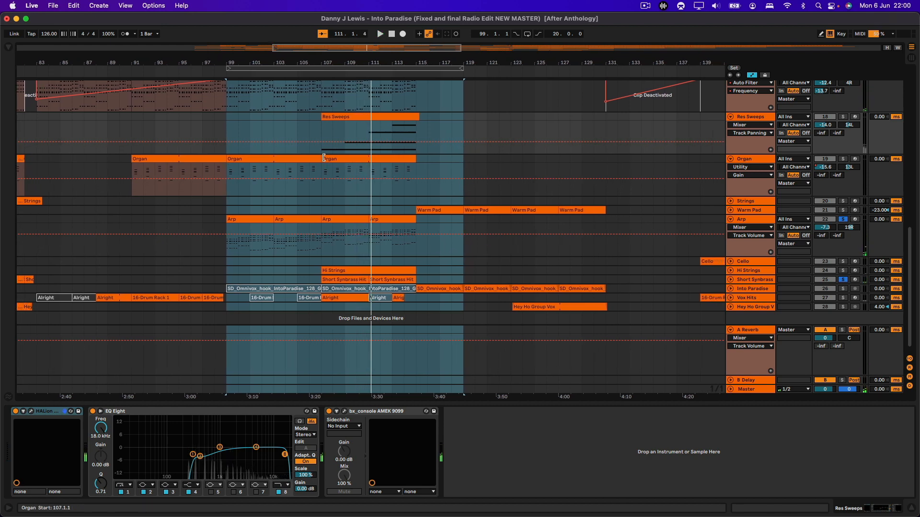
Open the Arp clip at bar 103 in the note editor and compare its notes with the clip at bar 107.
{"action": "left_click", "coordinate": [302, 220]}
{"action": "double_click", "coordinate": [302, 221]}
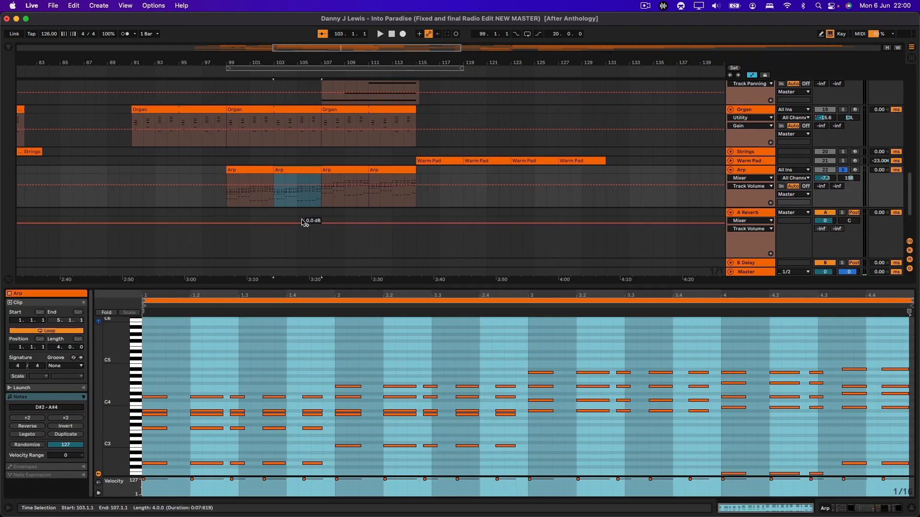
{"action": "left_click", "coordinate": [324, 335]}
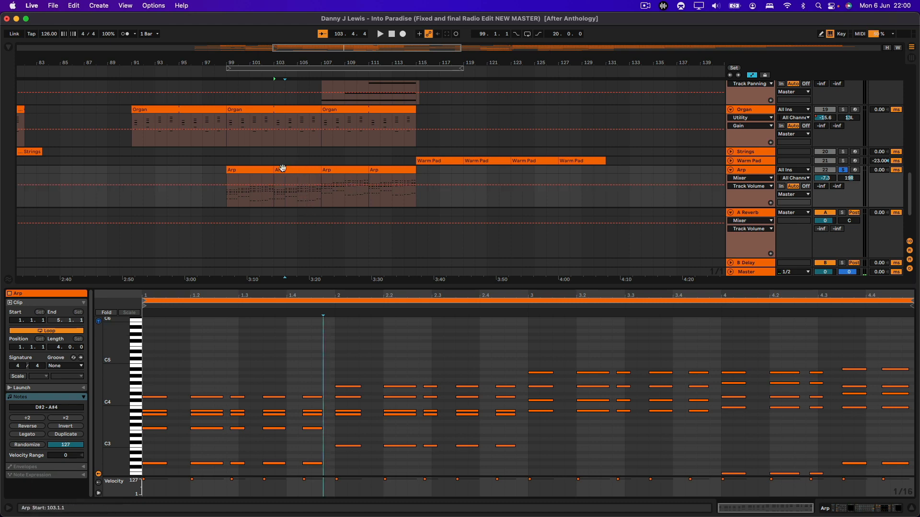
{"action": "left_click", "coordinate": [256, 171]}
{"action": "left_click", "coordinate": [296, 171]}
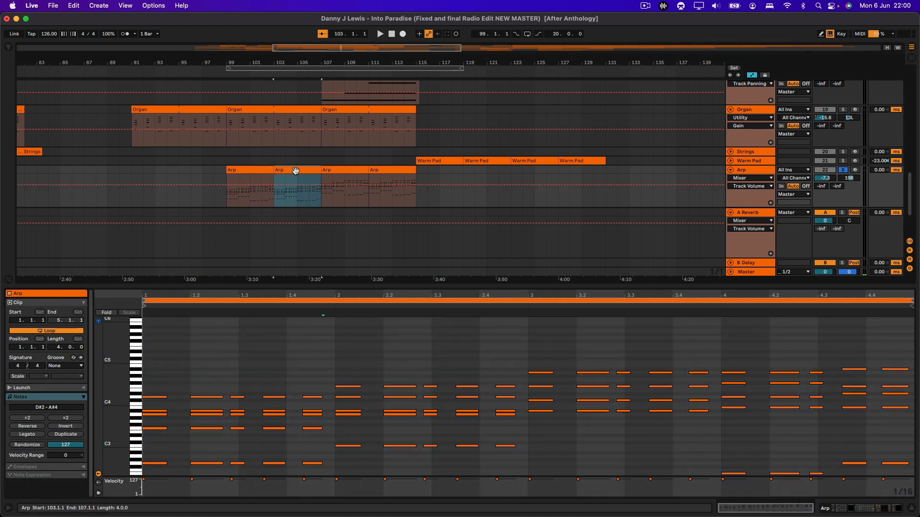
{"action": "left_click", "coordinate": [337, 171]}
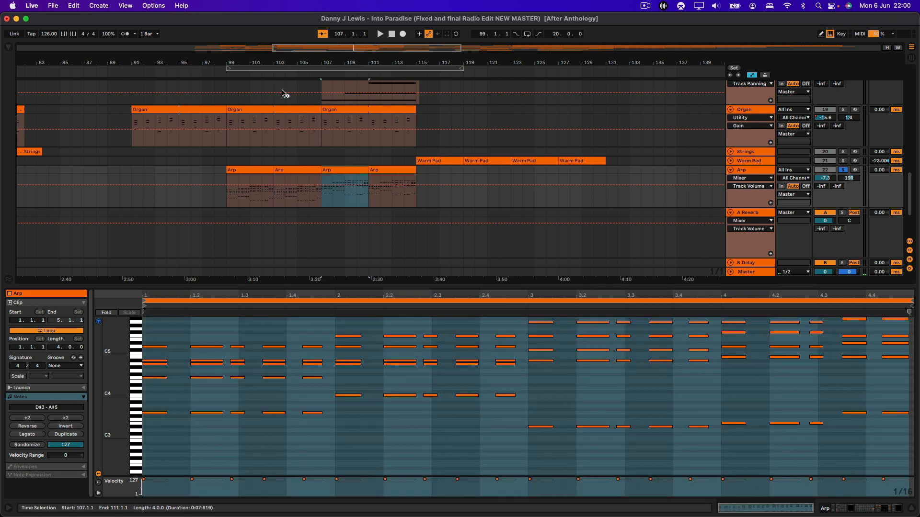
Set the loop range to bars 103 to 111 so it covers the two middle Arp clips.
{"action": "left_click_drag", "start_coordinate": [227, 69], "coordinate": [277, 69]}
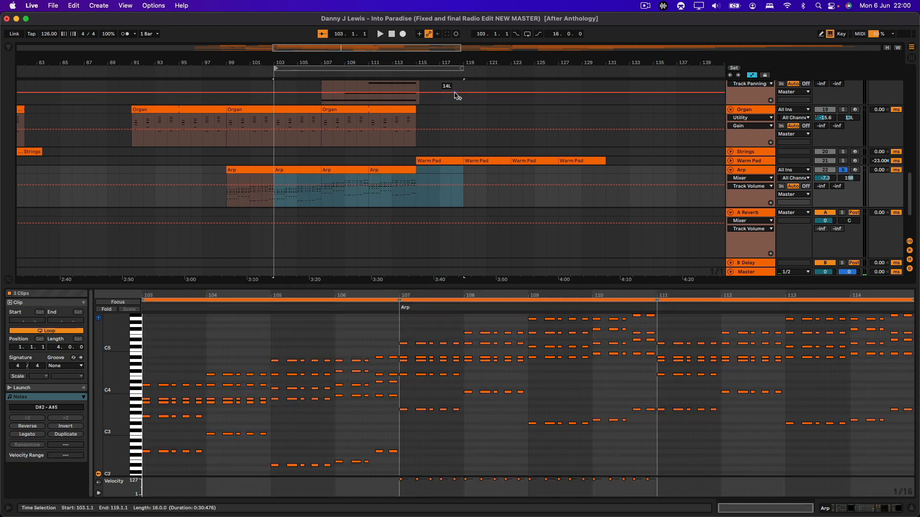
{"action": "left_click", "coordinate": [462, 68]}
{"action": "left_click_drag", "start_coordinate": [462, 68], "coordinate": [367, 68]}
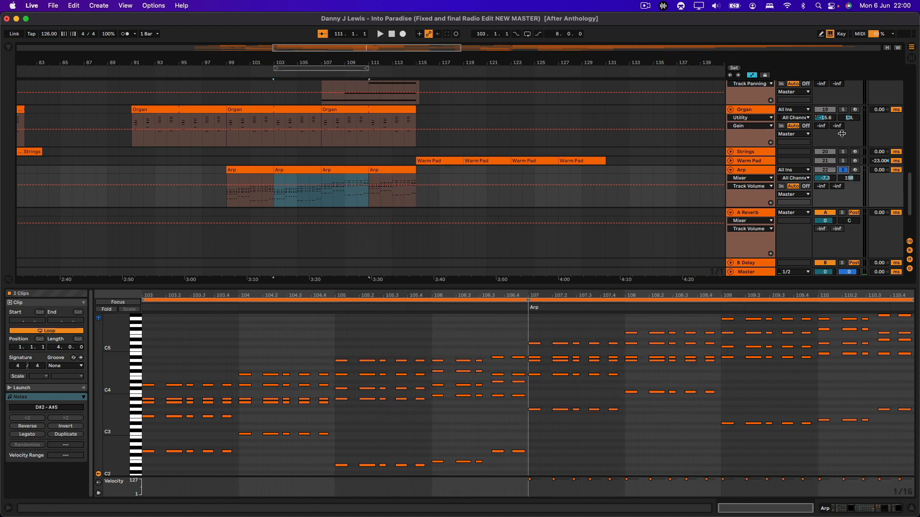
Leave only the Arp track soloed, play its looped clips, and stop playback.
{"action": "scroll", "coordinate": [843, 131], "scroll_direction": "up", "scroll_amount": 2}
{"action": "scroll", "coordinate": [848, 98], "scroll_direction": "up", "scroll_amount": 5}
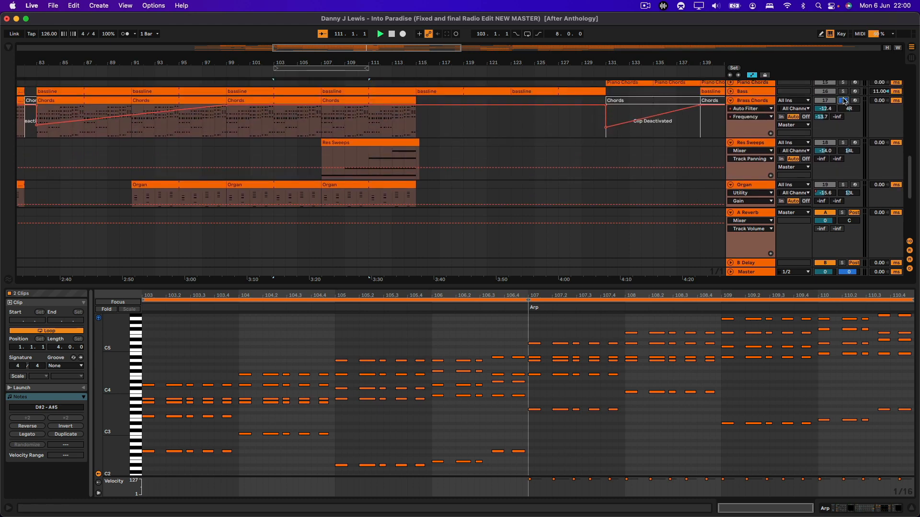
{"action": "key", "text": "space"}
{"action": "scroll", "coordinate": [694, 187], "scroll_direction": "down", "scroll_amount": 7}
{"action": "scroll", "coordinate": [694, 186], "scroll_direction": "down", "scroll_amount": 2}
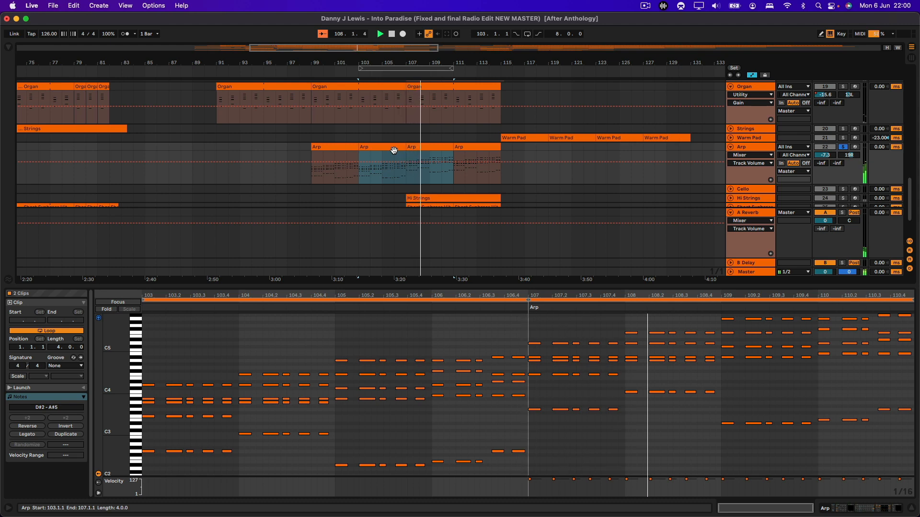
{"action": "scroll", "coordinate": [536, 173], "scroll_direction": "down", "scroll_amount": 3}
{"action": "key", "text": "space"}
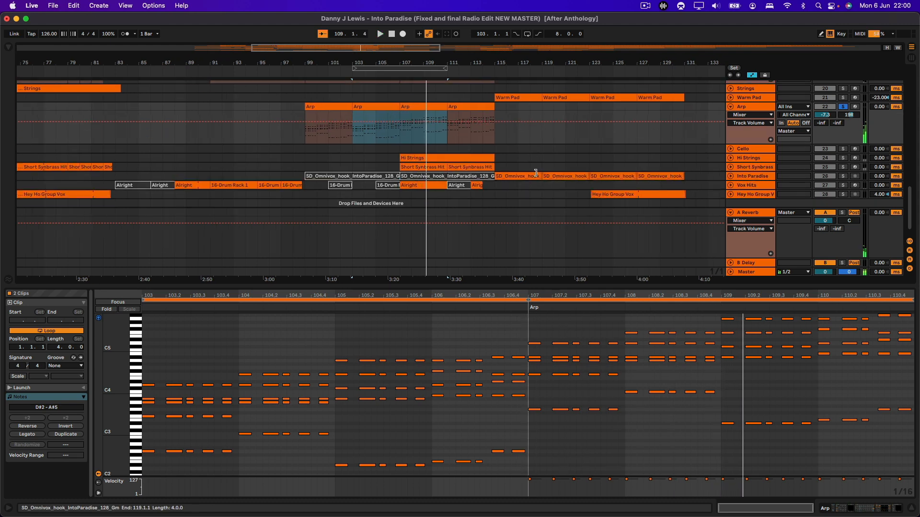
Solo the Short Synbrass track with the Arp and show its device chain.
{"action": "left_click", "coordinate": [844, 168]}
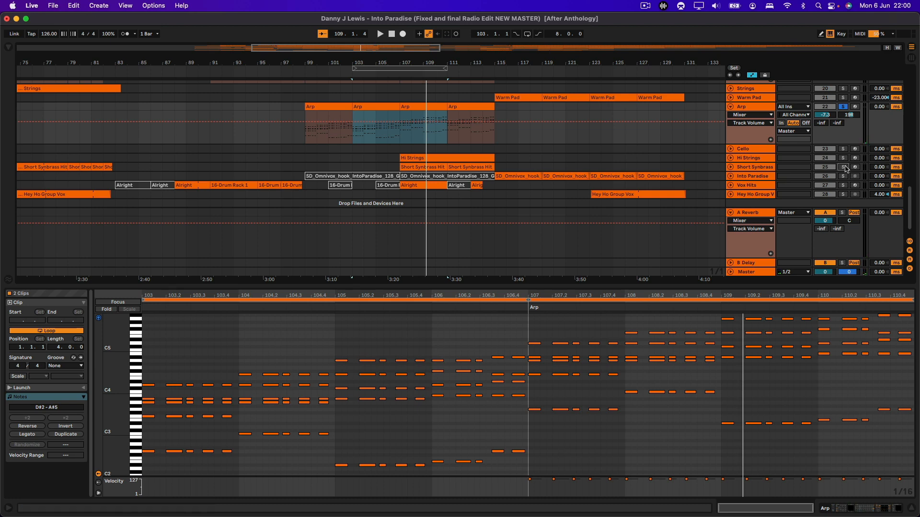
{"action": "left_click", "coordinate": [757, 166]}
{"action": "scroll", "coordinate": [759, 168], "scroll_direction": "up", "scroll_amount": 4}
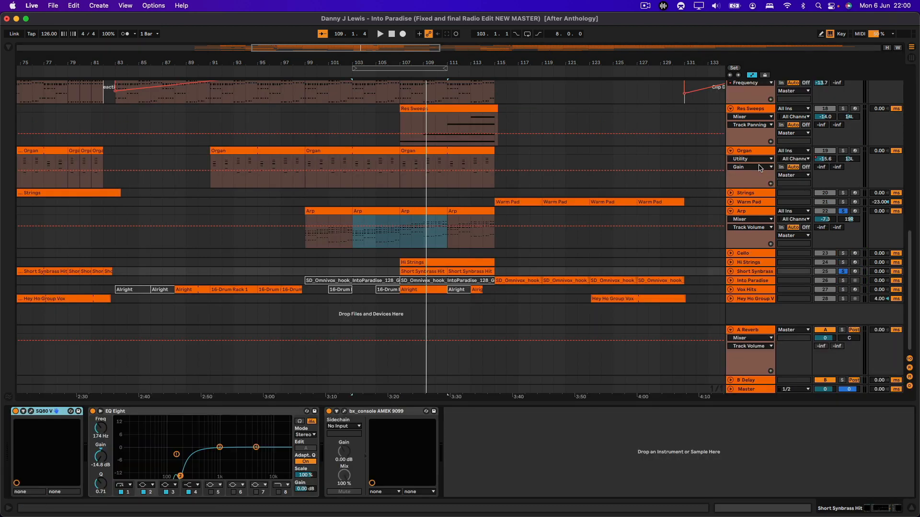
View the SQ80 V synth window on the Short Synbrass track, close it, and play the soloed layers.
{"action": "left_click", "coordinate": [30, 412]}
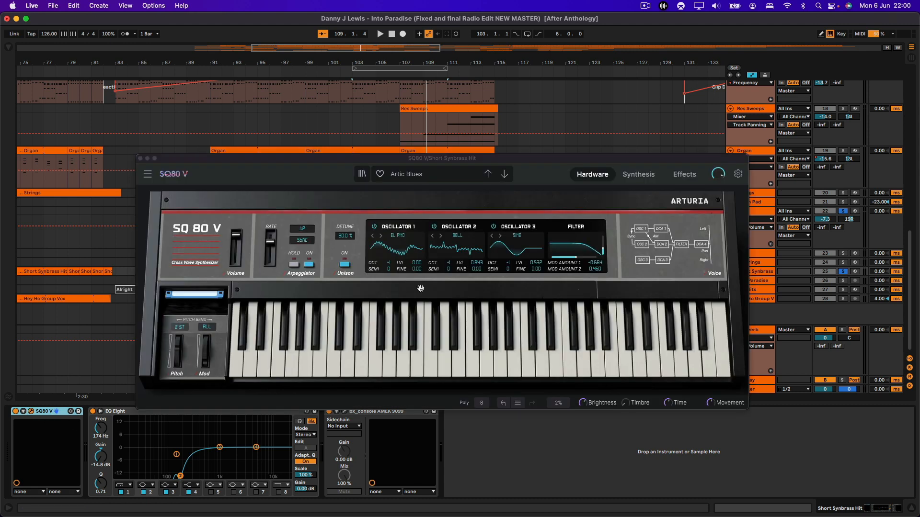
{"action": "left_click", "coordinate": [140, 158]}
{"action": "key", "text": "space"}
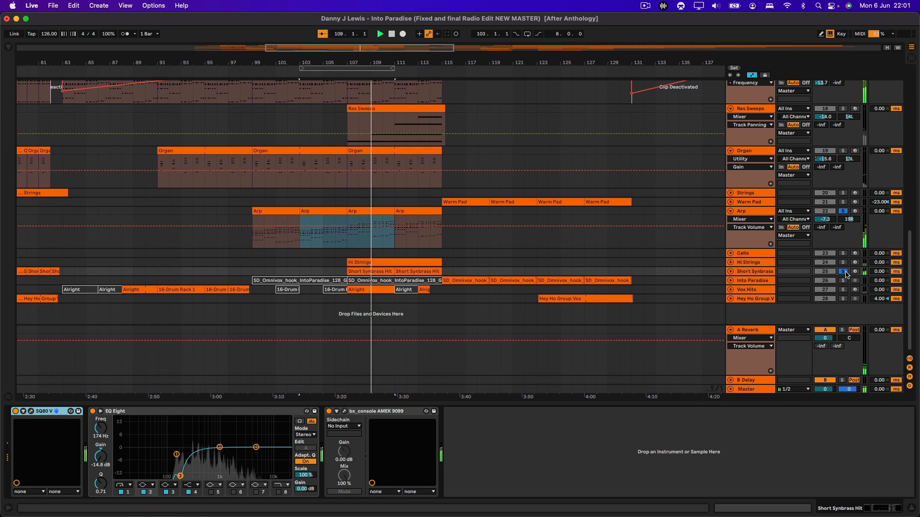
Leave only the Short Synbrass track soloed and play it from bar 107.
{"action": "left_click", "coordinate": [843, 272]}
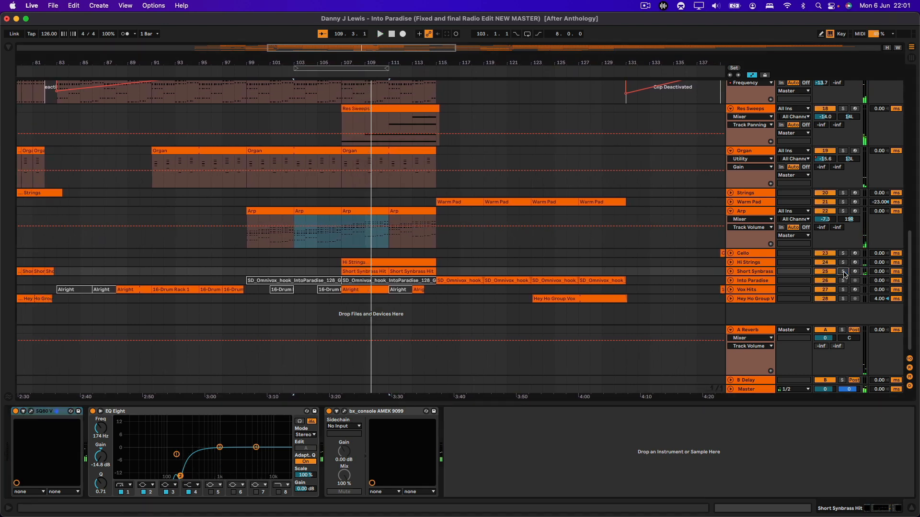
{"action": "left_click", "coordinate": [843, 271]}
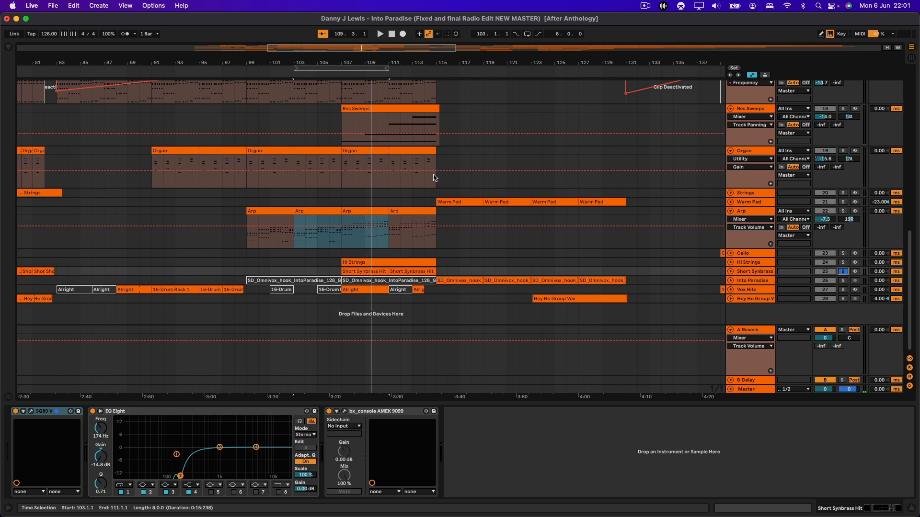
{"action": "left_click", "coordinate": [341, 72]}
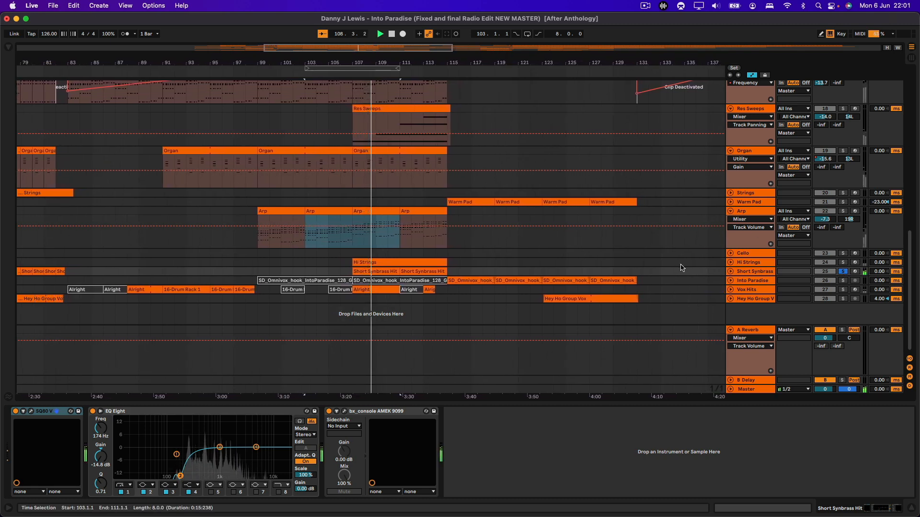
Add the Arp and Brass Chords tracks to the Short Synbrass solo, playing the combination from bar 107.
{"action": "left_click", "coordinate": [842, 211]}
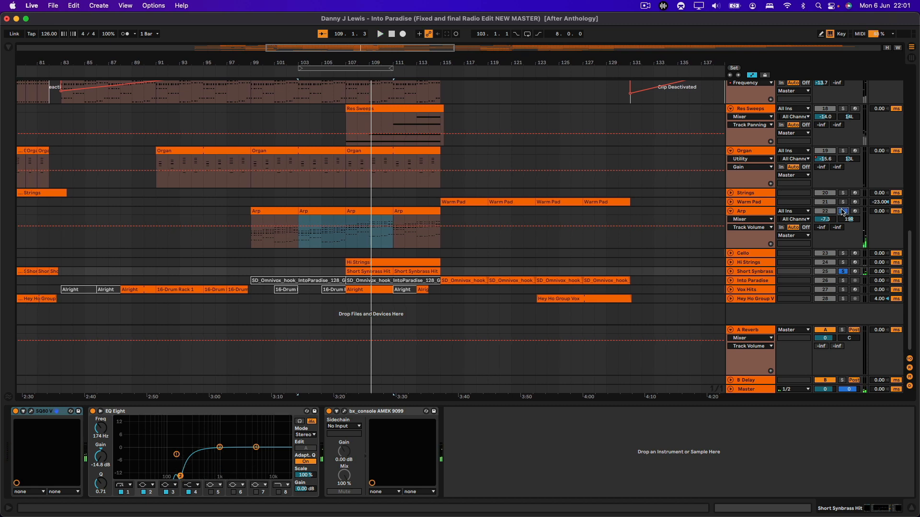
{"action": "left_click", "coordinate": [344, 73]}
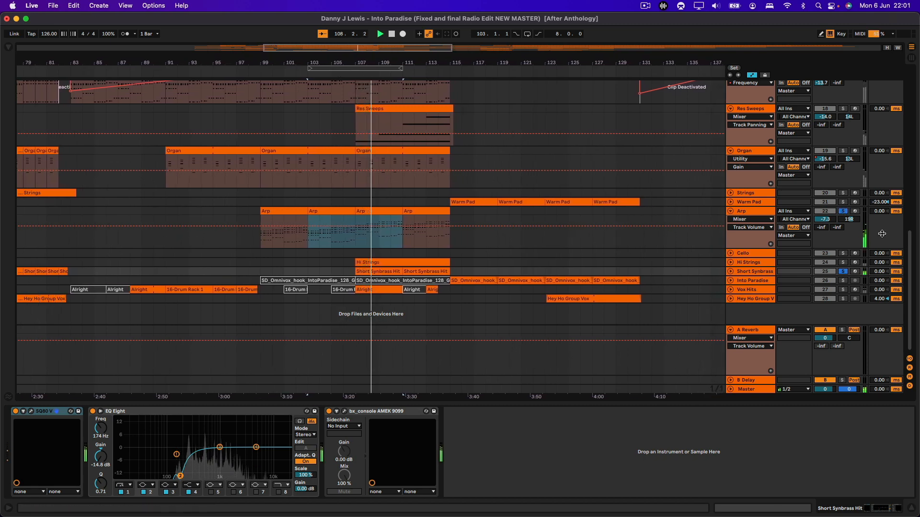
{"action": "scroll", "coordinate": [827, 205], "scroll_direction": "up", "scroll_amount": 8}
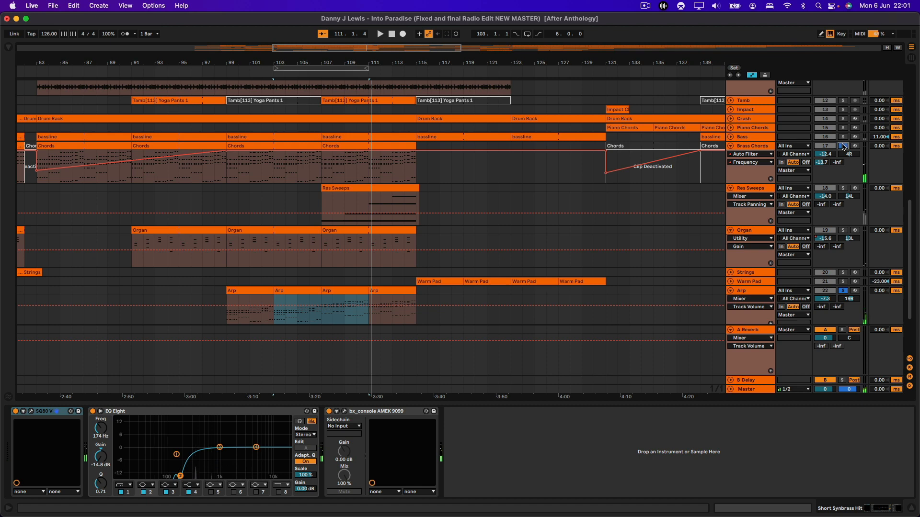
{"action": "left_click", "coordinate": [843, 146]}
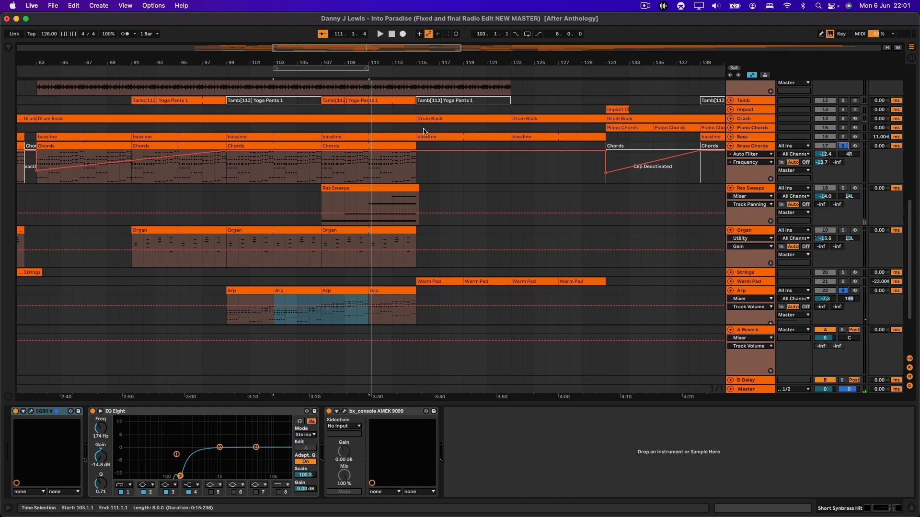
{"action": "left_click", "coordinate": [320, 76]}
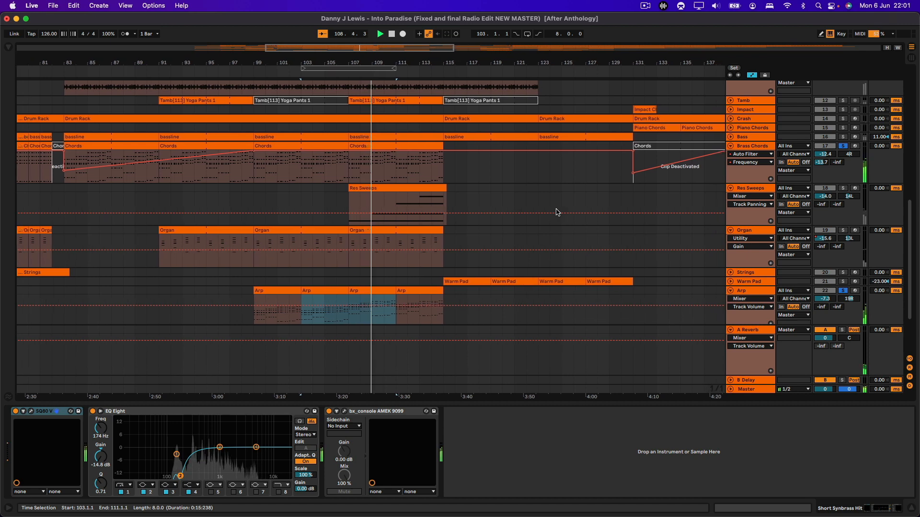
Open the Brass Chords clip at bar 107 in the note editor, stop playback, and examine its chord voicings.
{"action": "scroll", "coordinate": [556, 212], "scroll_direction": "down", "scroll_amount": 1}
{"action": "scroll", "coordinate": [556, 212], "scroll_direction": "down", "scroll_amount": 5}
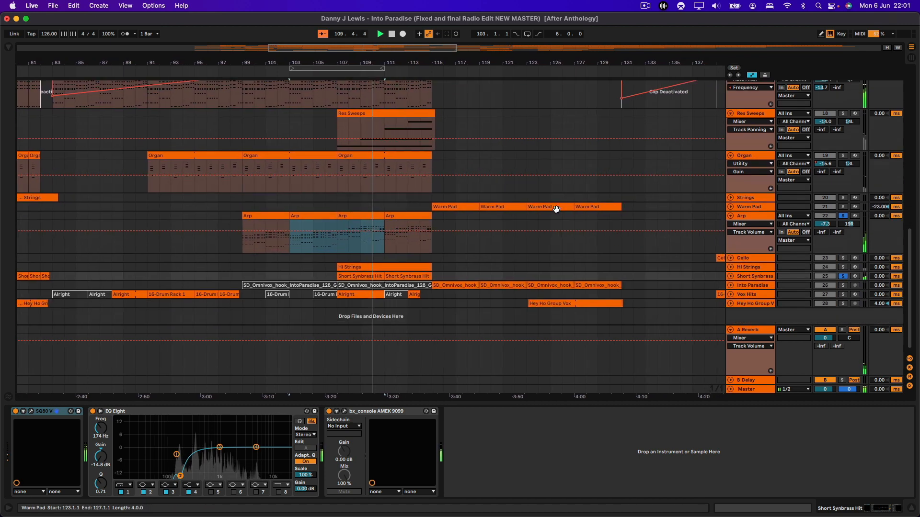
{"action": "scroll", "coordinate": [556, 212], "scroll_direction": "up", "scroll_amount": 6}
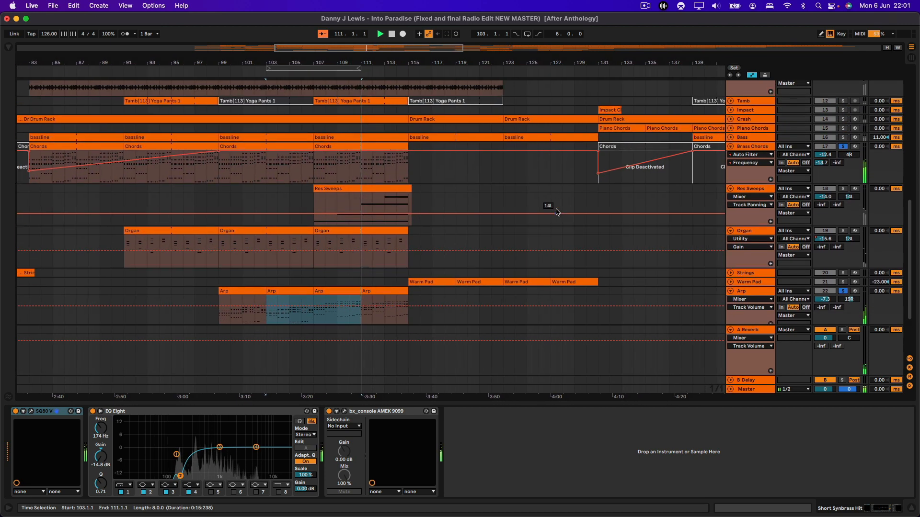
{"action": "double_click", "coordinate": [376, 155]}
{"action": "key", "text": "space"}
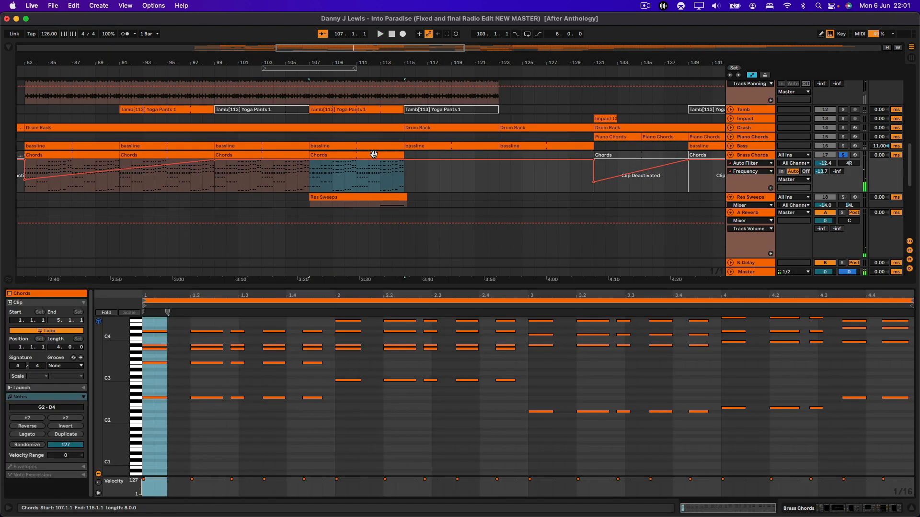
{"action": "scroll", "coordinate": [427, 440], "scroll_direction": "up", "scroll_amount": 2}
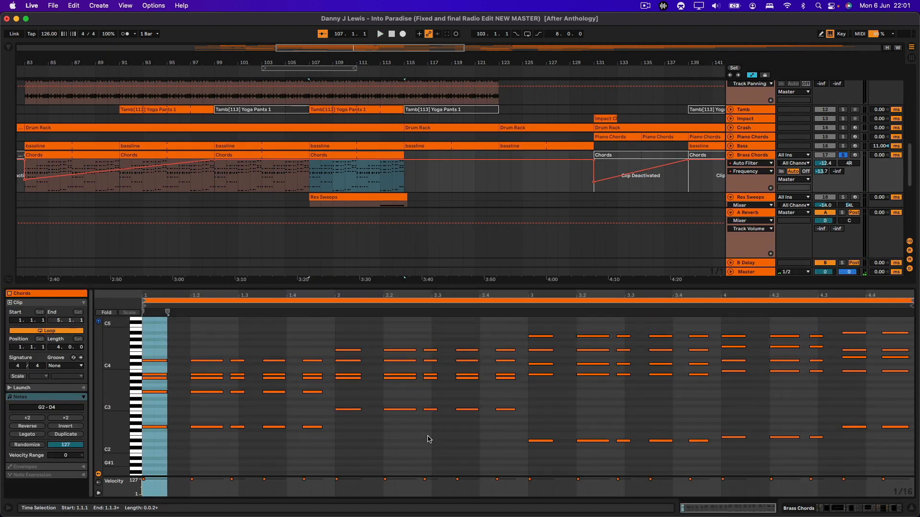
{"action": "left_click", "coordinate": [428, 440]}
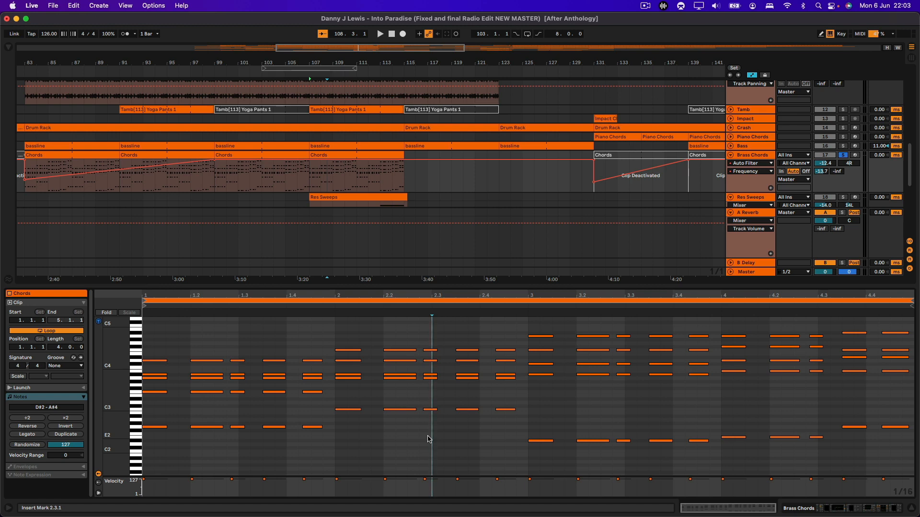
Clear the track solos and extend the end of the arrangement loop to bar 116.
{"action": "left_click", "coordinate": [843, 155]}
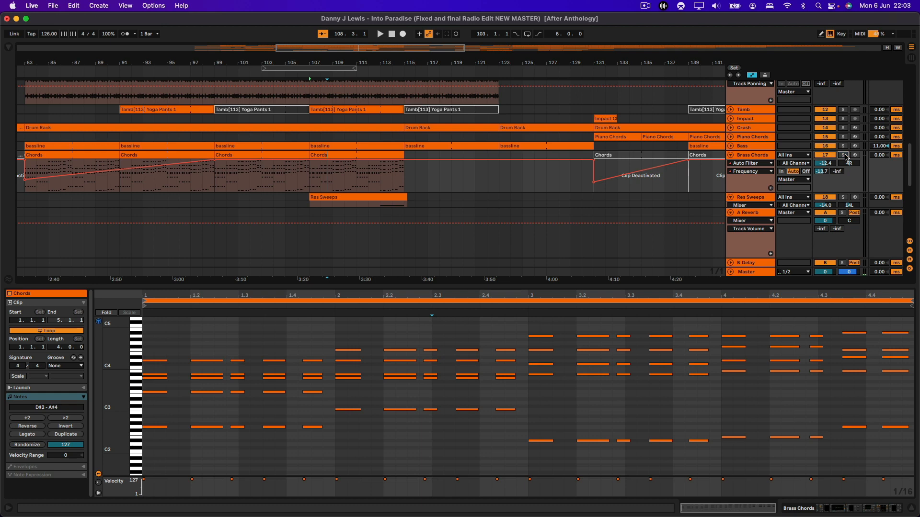
{"action": "left_click_drag", "start_coordinate": [356, 69], "coordinate": [417, 63]}
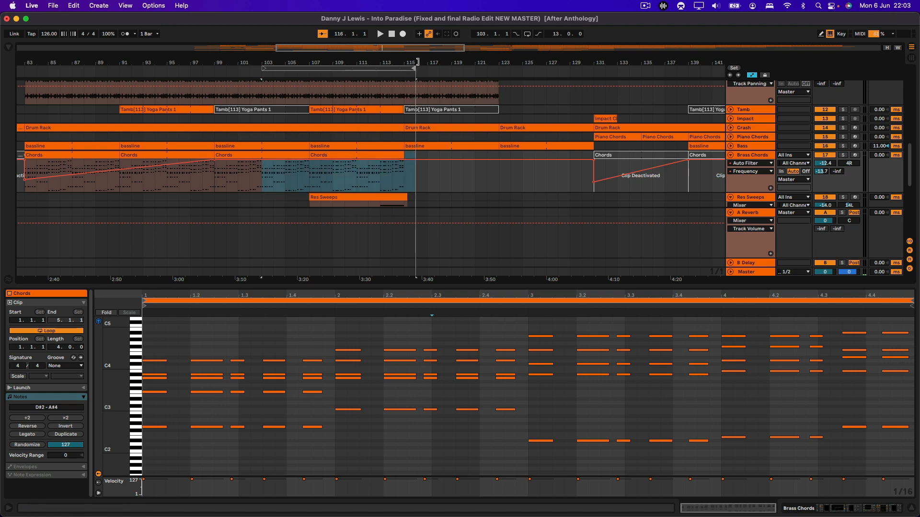
Extend the end of the arrangement loop to bar 133 so it covers the Warm Pad clips.
{"action": "scroll", "coordinate": [551, 160], "scroll_direction": "up", "scroll_amount": 2}
{"action": "scroll", "coordinate": [551, 160], "scroll_direction": "right", "scroll_amount": 2}
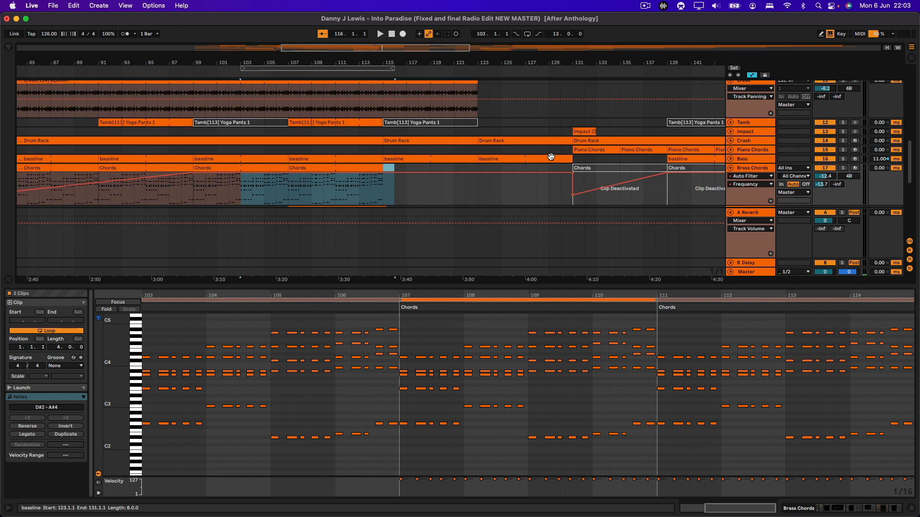
{"action": "scroll", "coordinate": [551, 158], "scroll_direction": "down", "scroll_amount": 4}
{"action": "scroll", "coordinate": [551, 158], "scroll_direction": "right", "scroll_amount": 3}
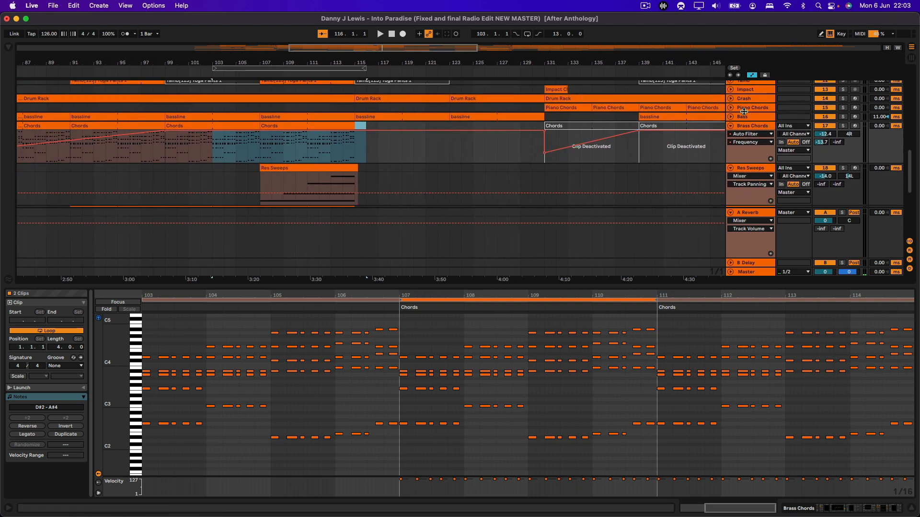
{"action": "scroll", "coordinate": [441, 148], "scroll_direction": "down", "scroll_amount": 8}
{"action": "scroll", "coordinate": [441, 147], "scroll_direction": "right", "scroll_amount": 1}
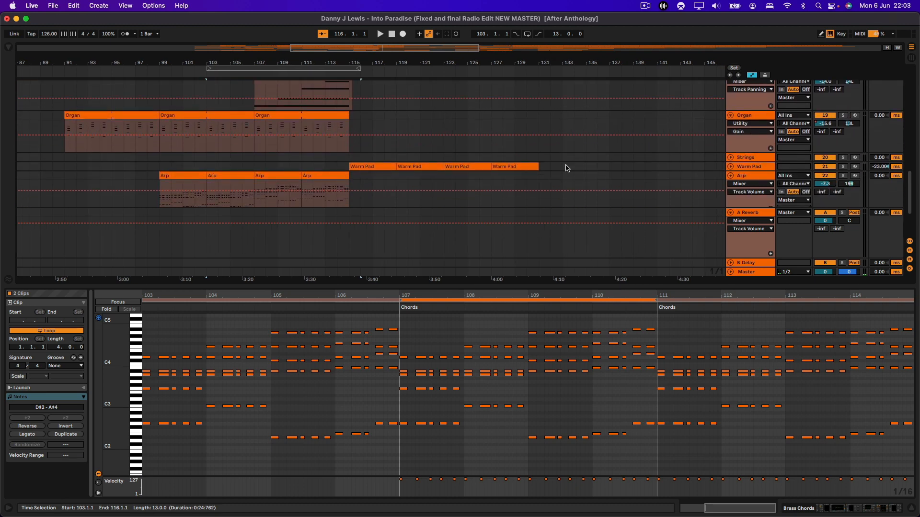
{"action": "key", "text": "minus"}
{"action": "key", "text": "minus"}
{"action": "key", "text": "minus"}
{"action": "scroll", "coordinate": [589, 172], "scroll_direction": "right", "scroll_amount": 10}
{"action": "scroll", "coordinate": [589, 172], "scroll_direction": "up", "scroll_amount": 8}
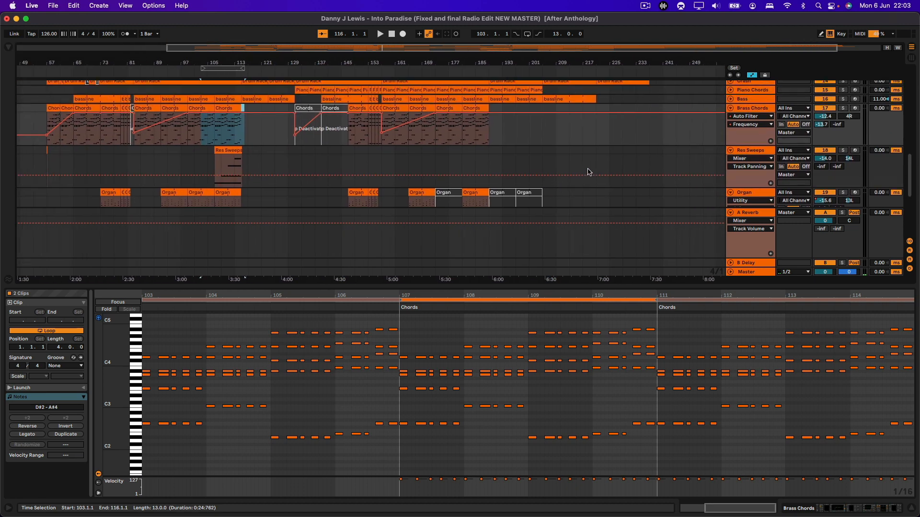
{"action": "scroll", "coordinate": [589, 172], "scroll_direction": "up", "scroll_amount": 2}
{"action": "scroll", "coordinate": [588, 172], "scroll_direction": "left", "scroll_amount": 3}
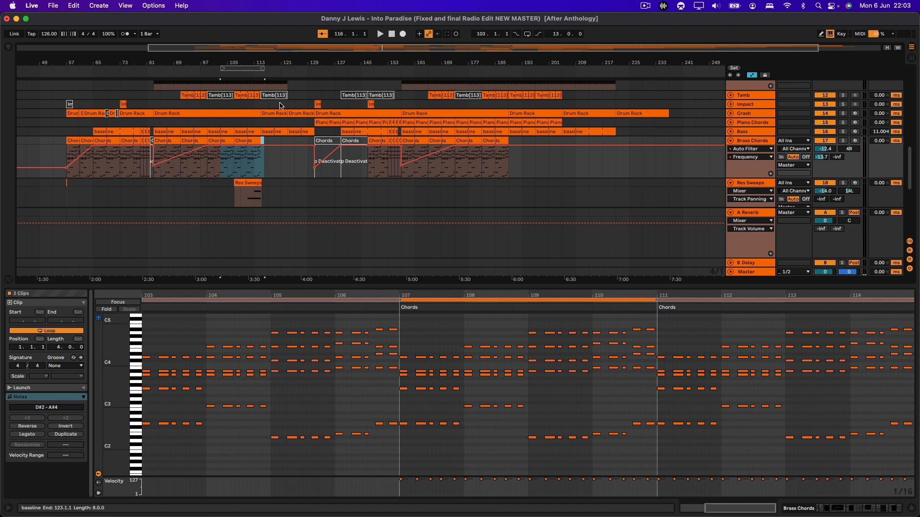
{"action": "left_click_drag", "start_coordinate": [264, 68], "coordinate": [326, 67]}
Solo the Warm Pad track and start playback near the beginning of its clips.
{"action": "scroll", "coordinate": [401, 195], "scroll_direction": "down", "scroll_amount": 5}
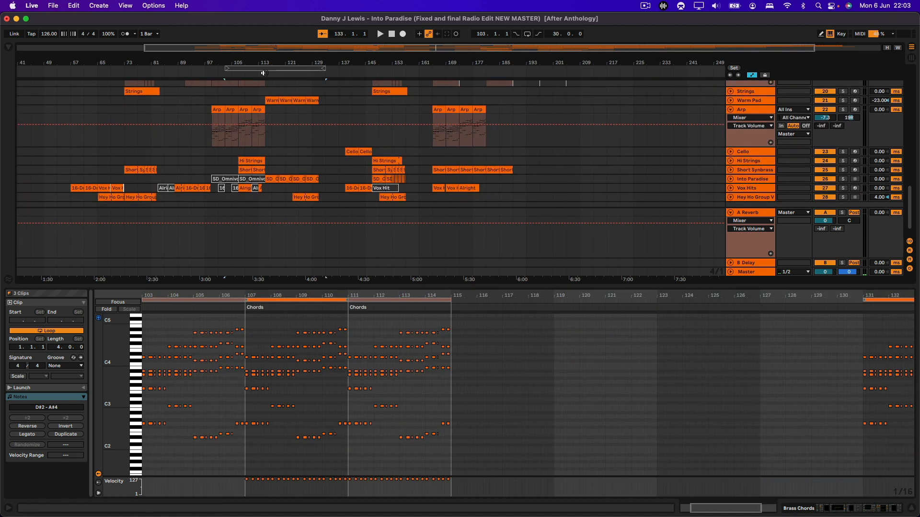
{"action": "left_click", "coordinate": [842, 100]}
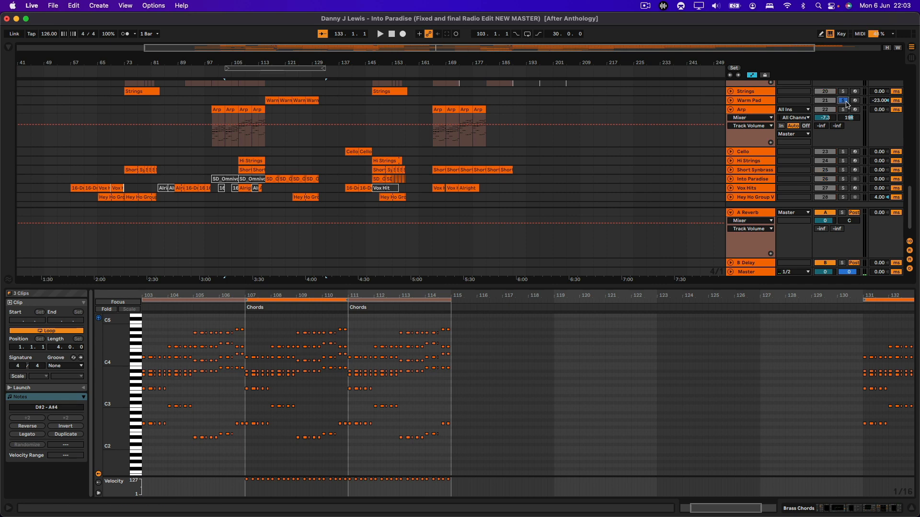
{"action": "left_click", "coordinate": [261, 71]}
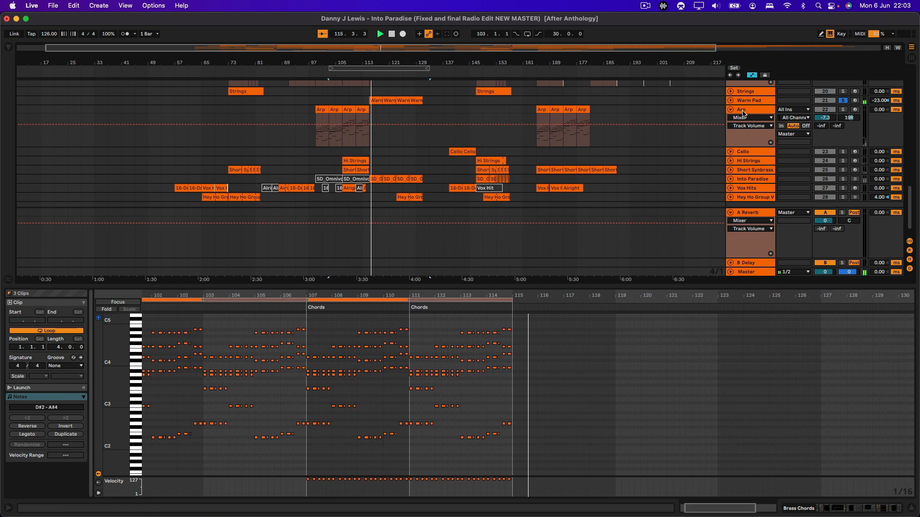
Show the Warm Pad track's device chain, view its TRITON Extreme synth window, and close that window.
{"action": "left_click", "coordinate": [748, 101]}
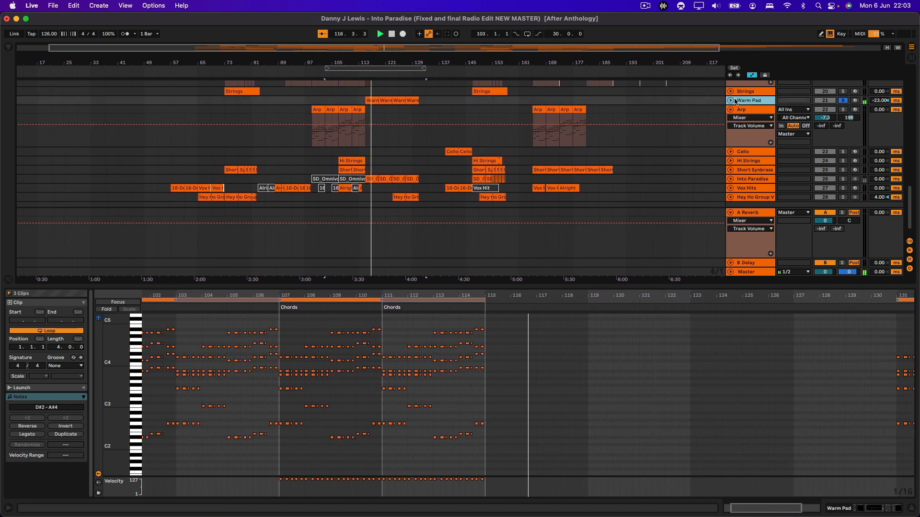
{"action": "double_click", "coordinate": [743, 101]}
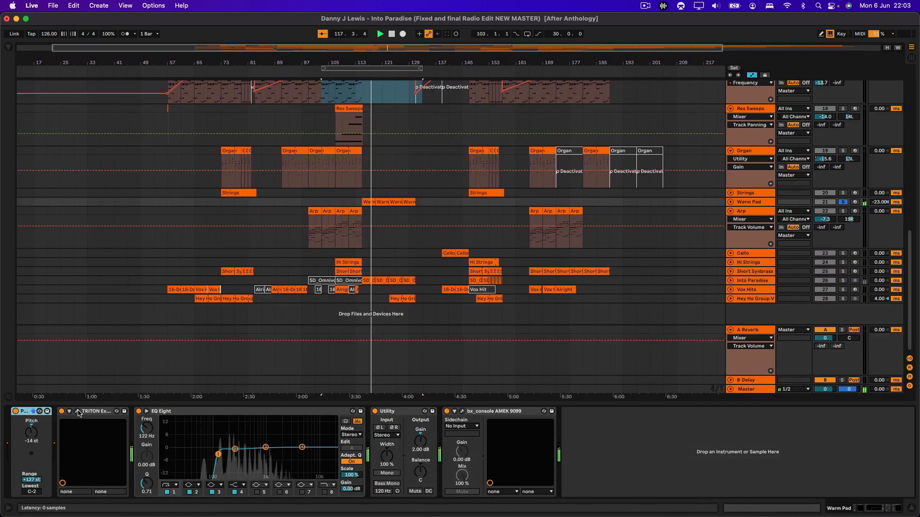
{"action": "left_click", "coordinate": [78, 414]}
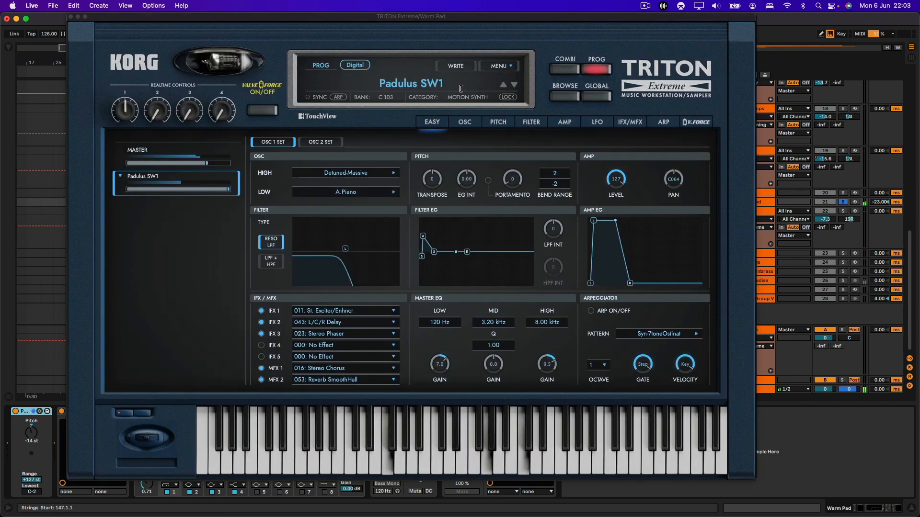
{"action": "left_click", "coordinate": [75, 26]}
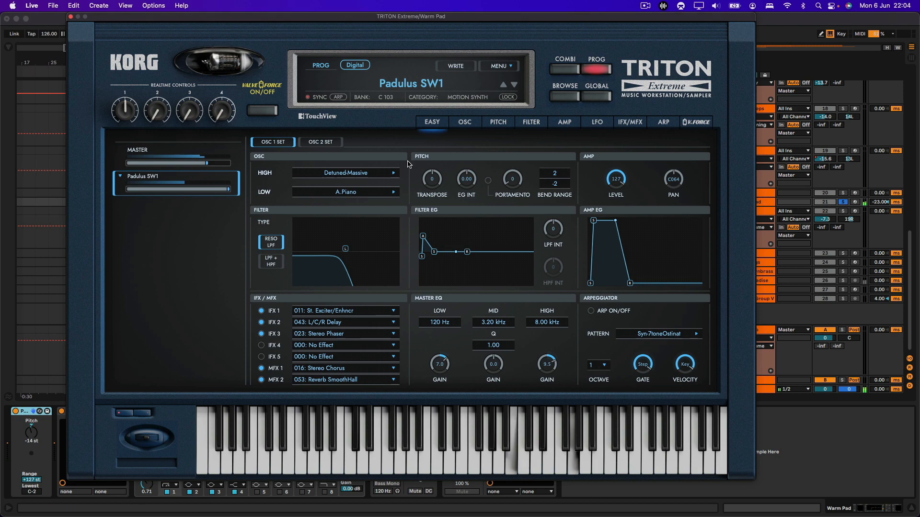
{"action": "left_click", "coordinate": [70, 17]}
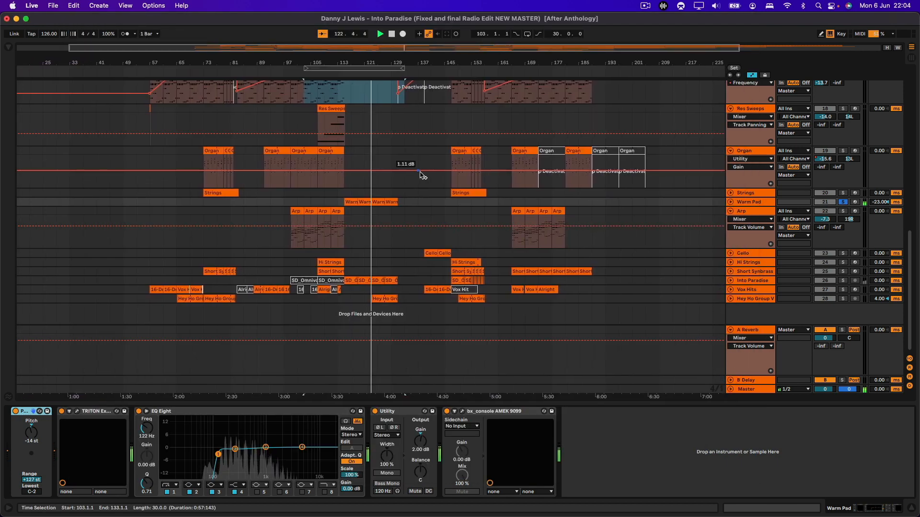
Solo the Into Paradise vocal track together with the Warm Pad and play both from bar 115.
{"action": "scroll", "coordinate": [600, 284], "scroll_direction": "left", "scroll_amount": 1}
{"action": "scroll", "coordinate": [600, 284], "scroll_direction": "up", "scroll_amount": 1}
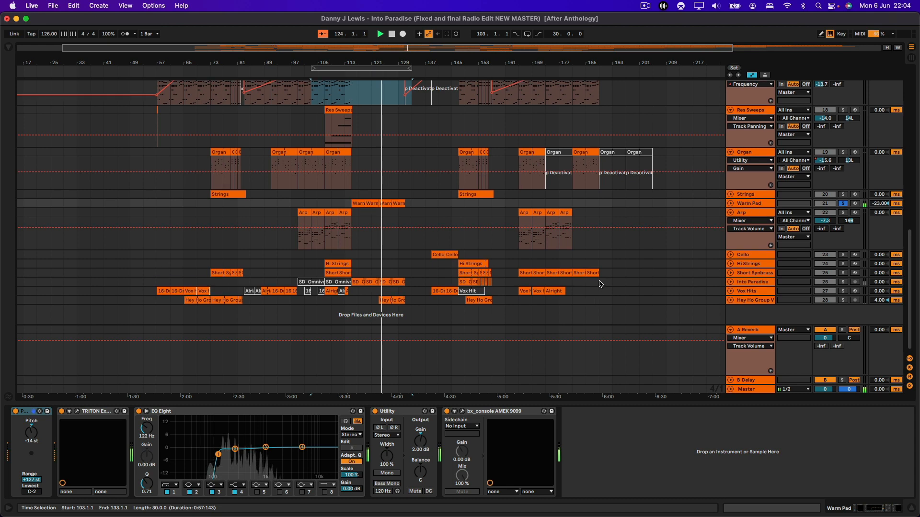
{"action": "scroll", "coordinate": [600, 284], "scroll_direction": "up", "scroll_amount": 5}
{"action": "scroll", "coordinate": [600, 284], "scroll_direction": "right", "scroll_amount": 1}
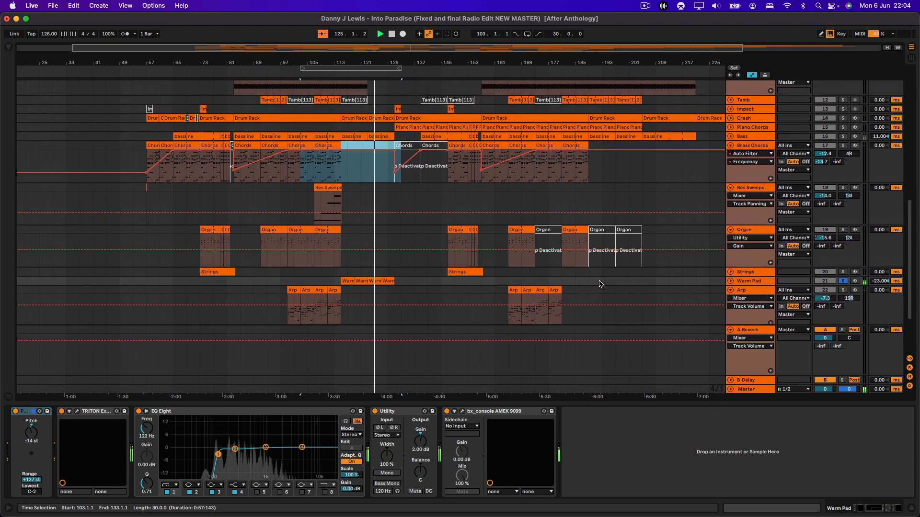
{"action": "scroll", "coordinate": [601, 284], "scroll_direction": "down", "scroll_amount": 5}
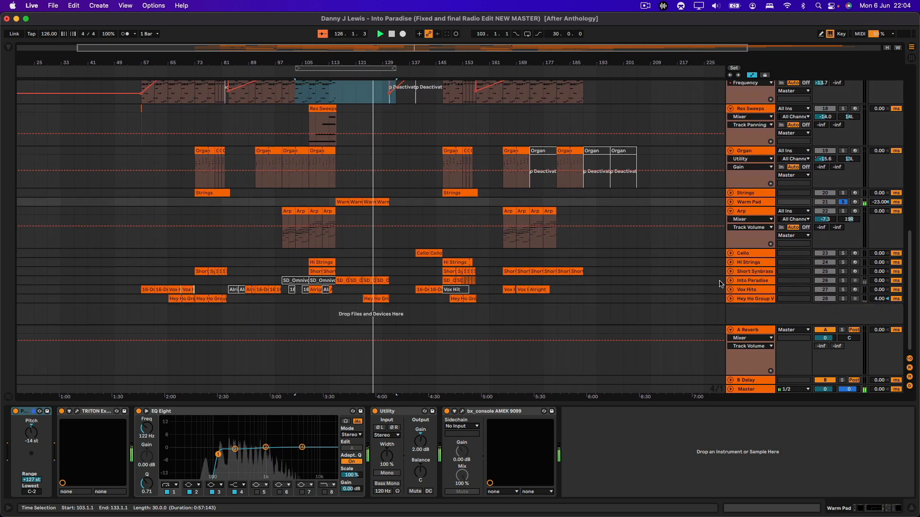
{"action": "left_click", "coordinate": [843, 280]}
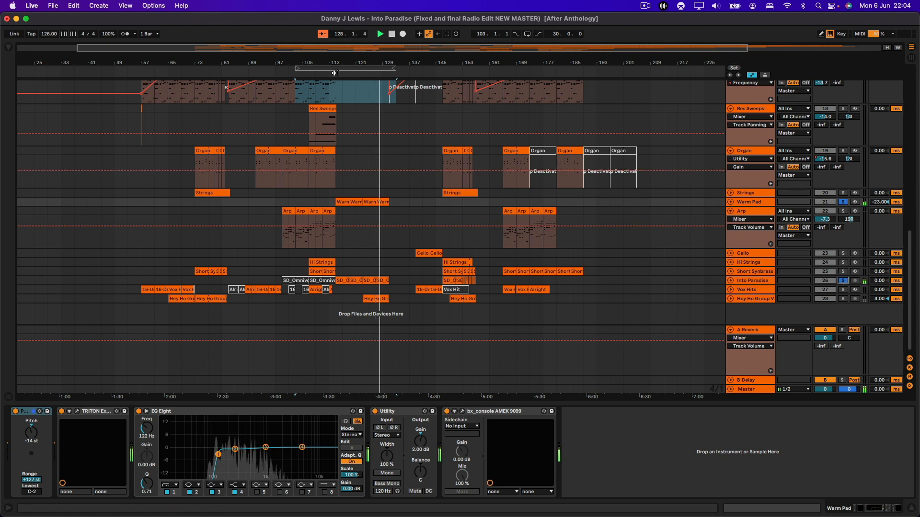
{"action": "left_click", "coordinate": [335, 72]}
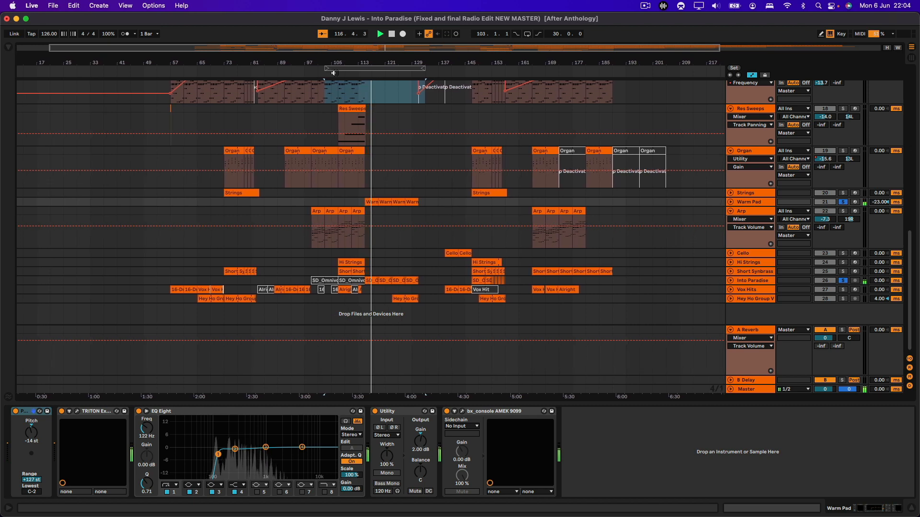
Show the Into Paradise vocal track's device chain and view its MixBox channel strip with the Pop Vocal preset.
{"action": "left_click", "coordinate": [743, 280]}
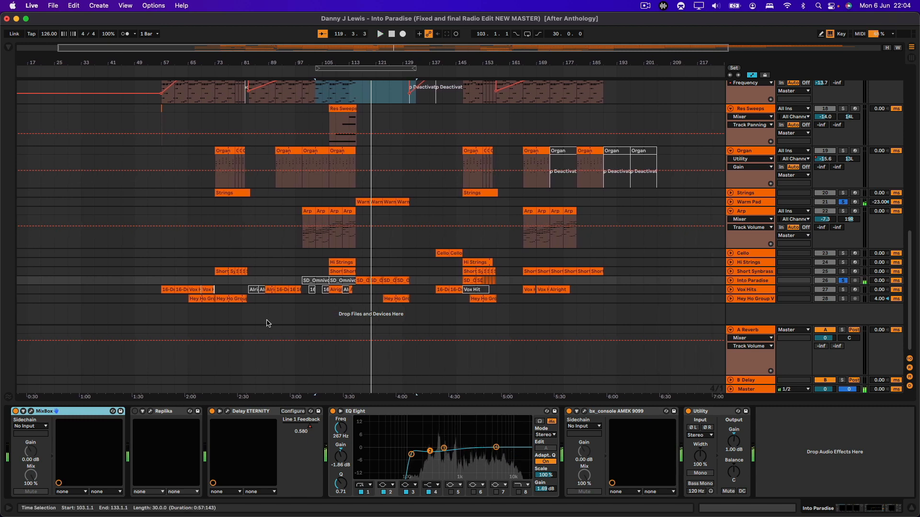
{"action": "left_click", "coordinate": [31, 411]}
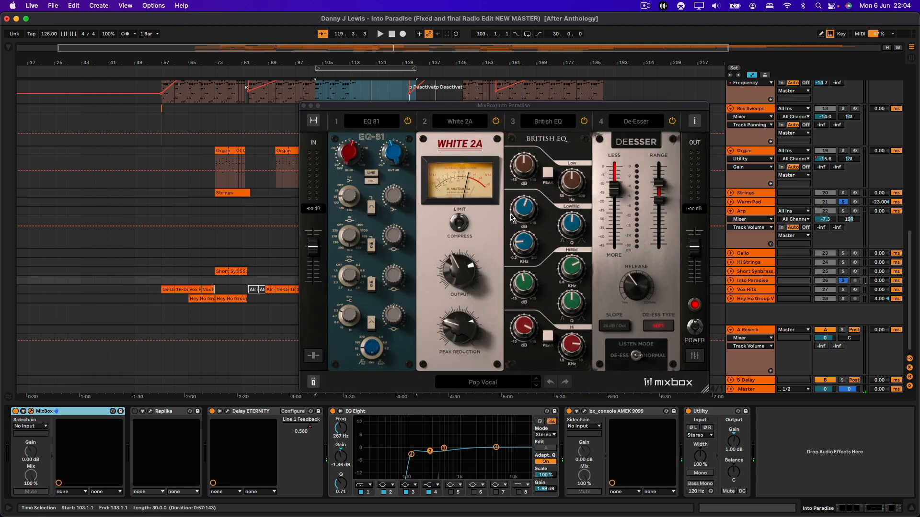
{"action": "left_click_drag", "start_coordinate": [606, 106], "coordinate": [436, 80]}
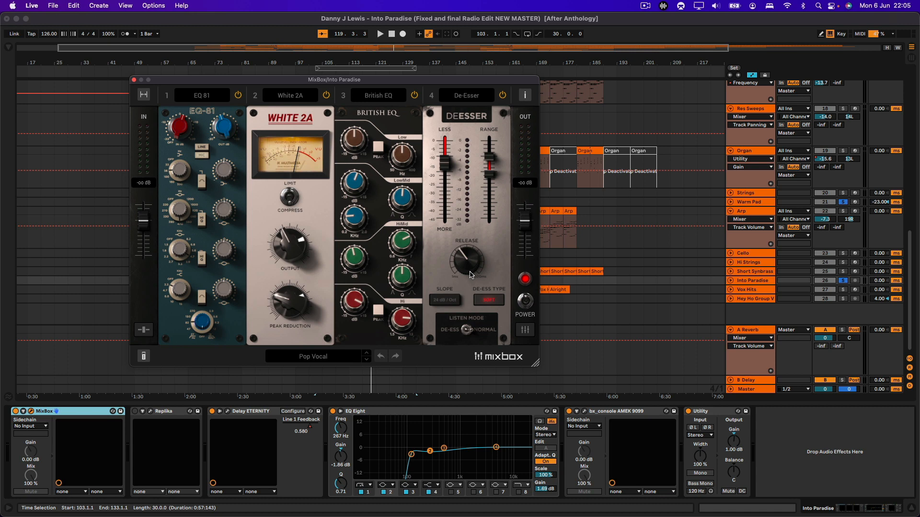
View the vocal's Delay ETERNITY window in place of MixBox, play a short passage and close the plug-in window.
{"action": "left_click", "coordinate": [227, 412]}
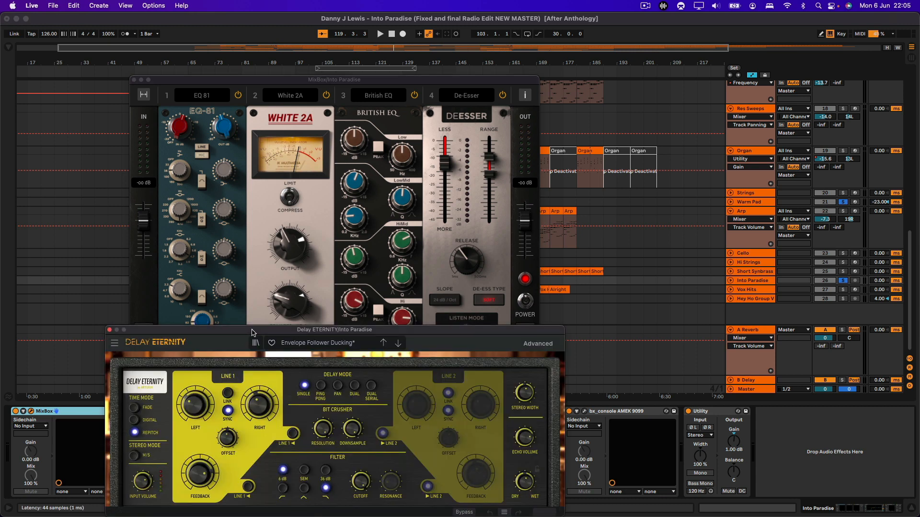
{"action": "left_click_drag", "start_coordinate": [336, 329], "coordinate": [463, 180]}
{"action": "left_click", "coordinate": [134, 80]}
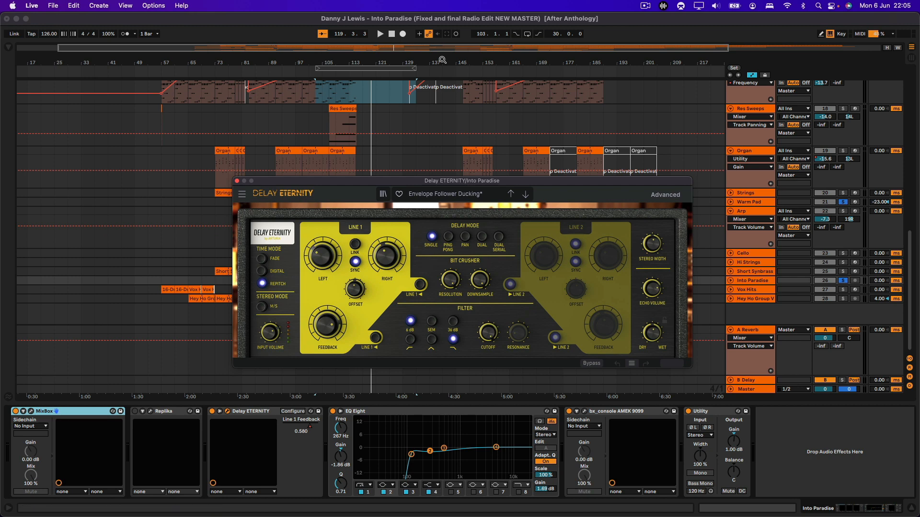
{"action": "left_click", "coordinate": [355, 72]}
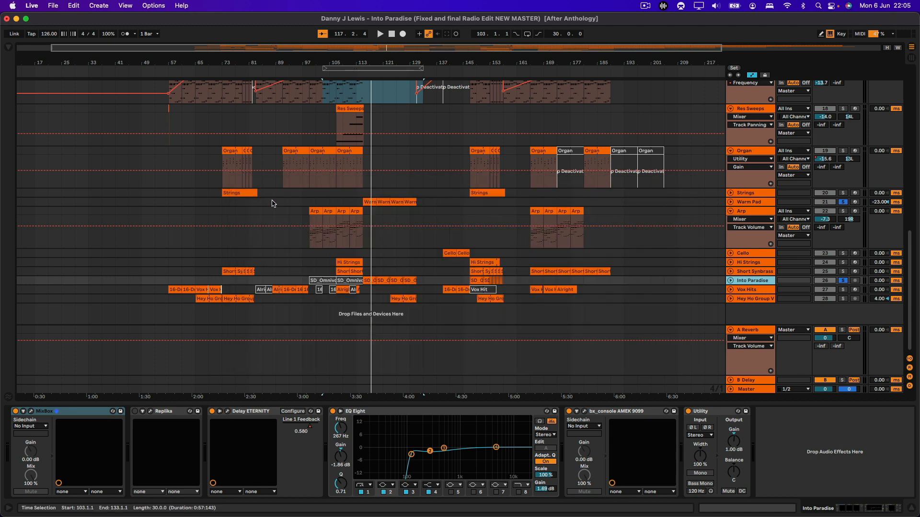
{"action": "left_click", "coordinate": [237, 181]}
Open the Into Paradise vocal clip at bar 115 and set its transposition to 0 semitones.
{"action": "double_click", "coordinate": [372, 281]}
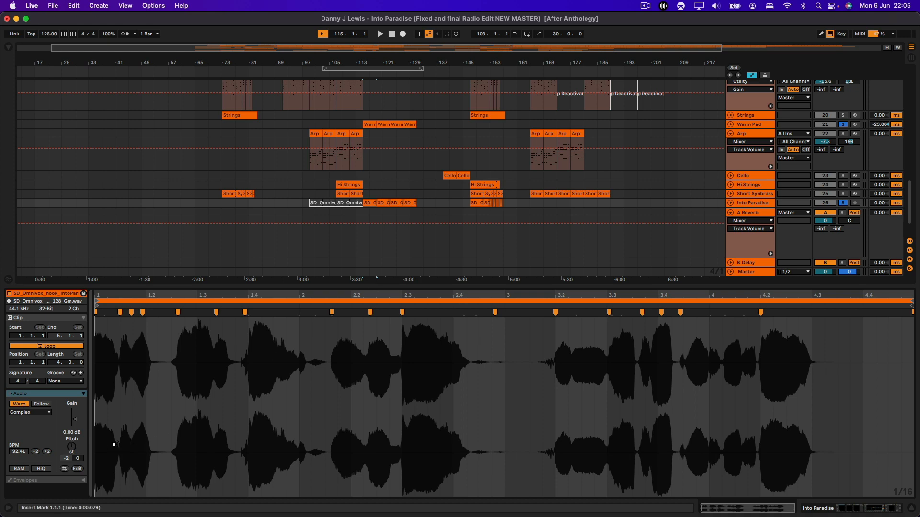
{"action": "left_click", "coordinate": [67, 461]}
{"action": "left_click_drag", "start_coordinate": [67, 459], "coordinate": [67, 455]}
Take the Warm Pad out of solo and audition the Into Paradise vocal alone from bar 115.
{"action": "left_click", "coordinate": [842, 126]}
{"action": "key", "text": "space"}
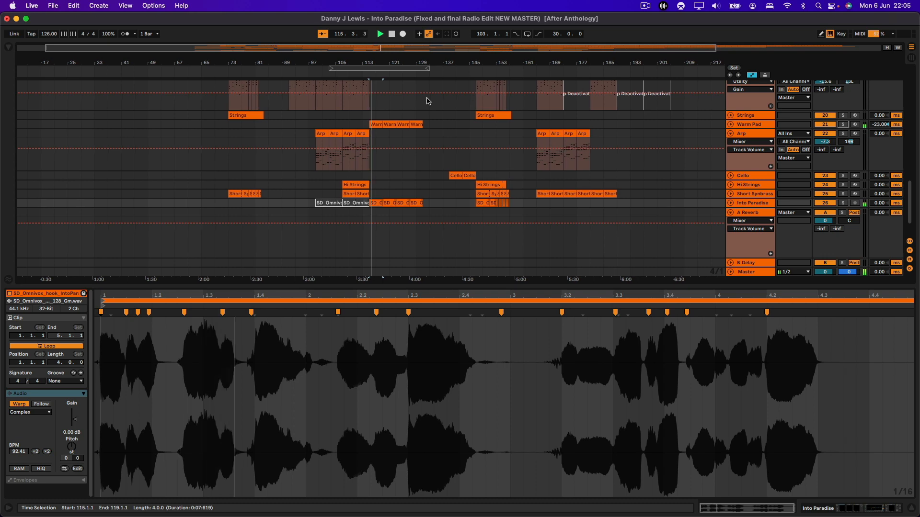
{"action": "left_click", "coordinate": [842, 203]}
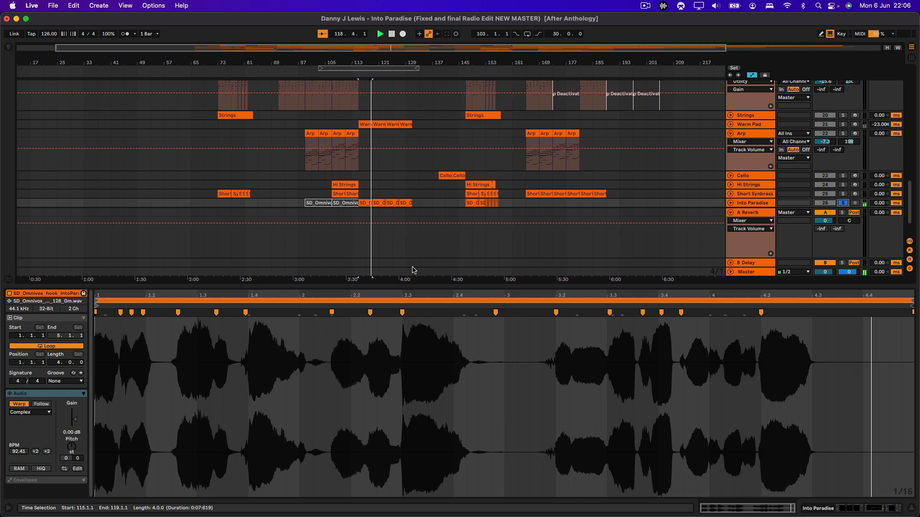
{"action": "key", "text": "space"}
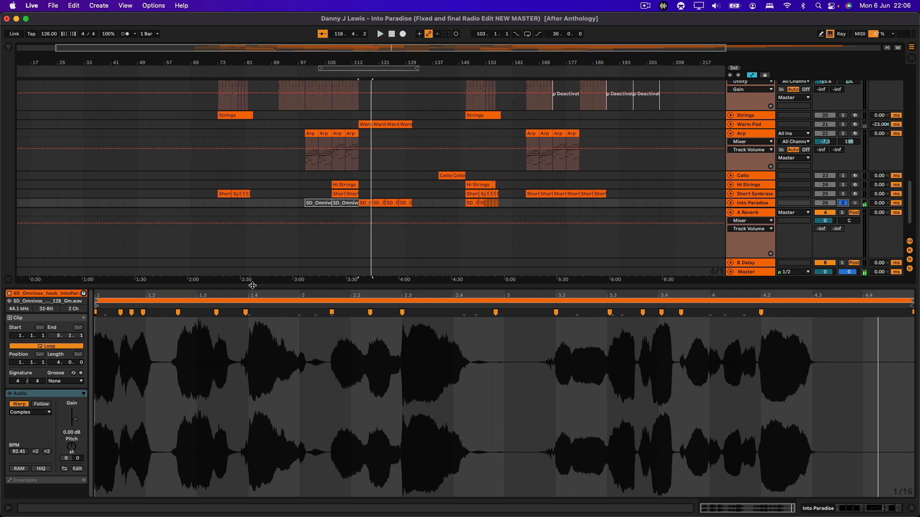
Set the vocal clip's transposition to -2 semitones and replay it from bar 115, ending with the track's solo off.
{"action": "left_click", "coordinate": [72, 448]}
{"action": "left_click", "coordinate": [362, 202]}
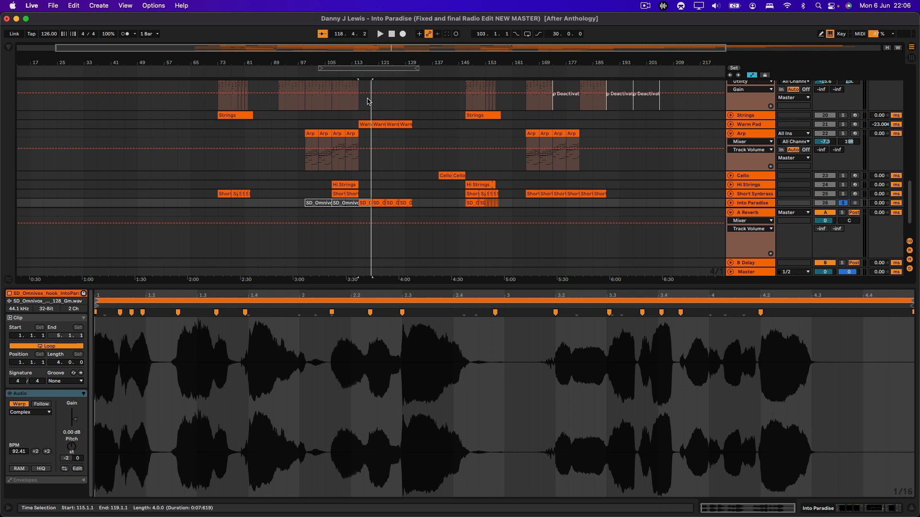
{"action": "key", "text": "space"}
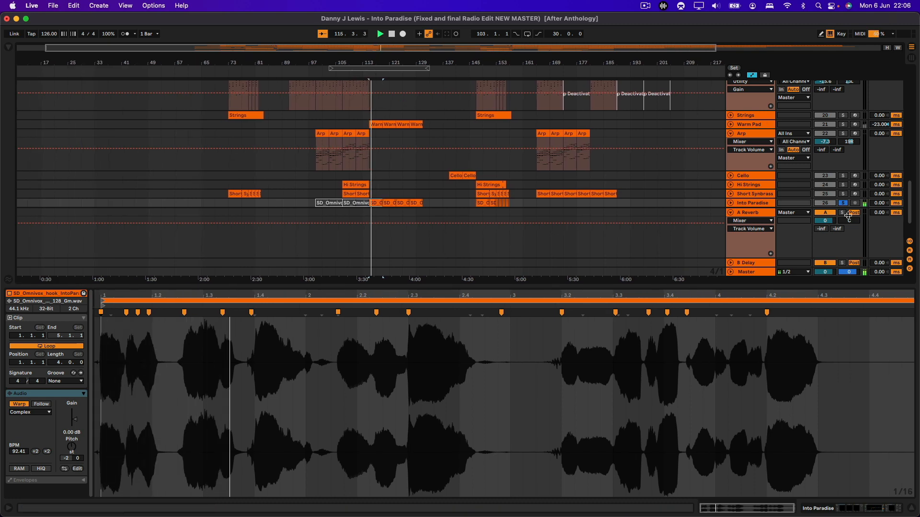
{"action": "left_click", "coordinate": [842, 204]}
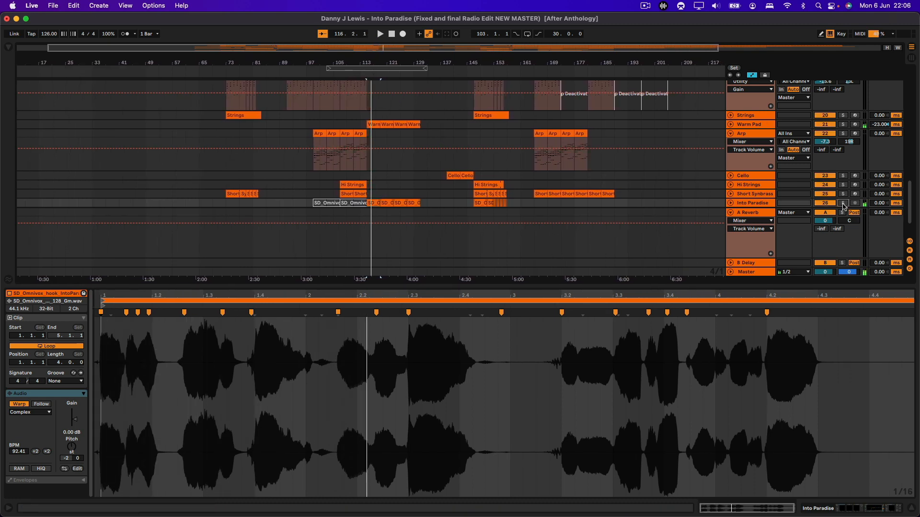
Unfold the Hey Ho Group Vox track and show the waveform of its clip at bar 123.
{"action": "left_click", "coordinate": [762, 205]}
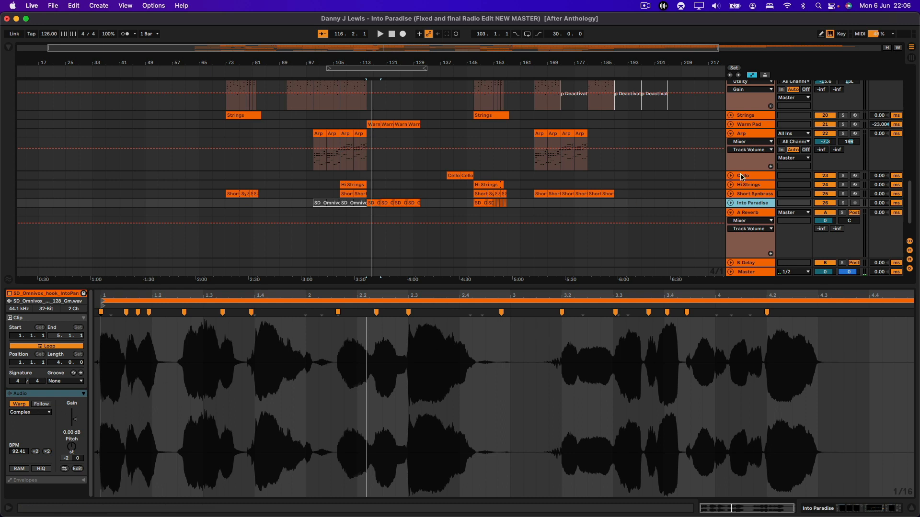
{"action": "scroll", "coordinate": [751, 188], "scroll_direction": "down", "scroll_amount": 3}
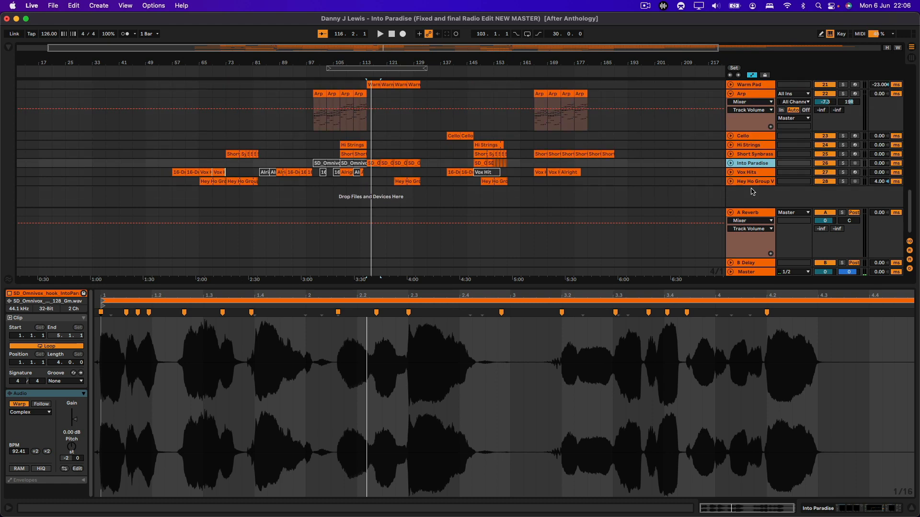
{"action": "left_click", "coordinate": [750, 183]}
{"action": "left_click", "coordinate": [731, 182]}
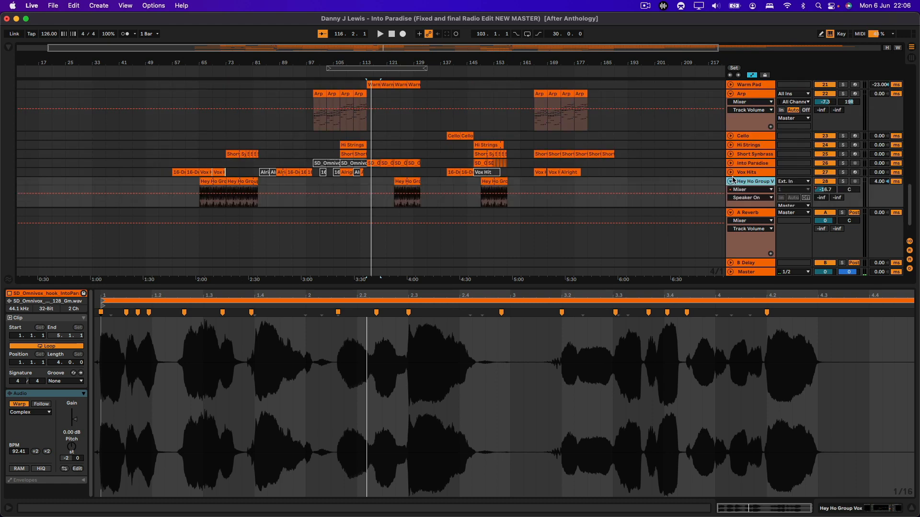
{"action": "scroll", "coordinate": [417, 176], "scroll_direction": "down", "scroll_amount": 3}
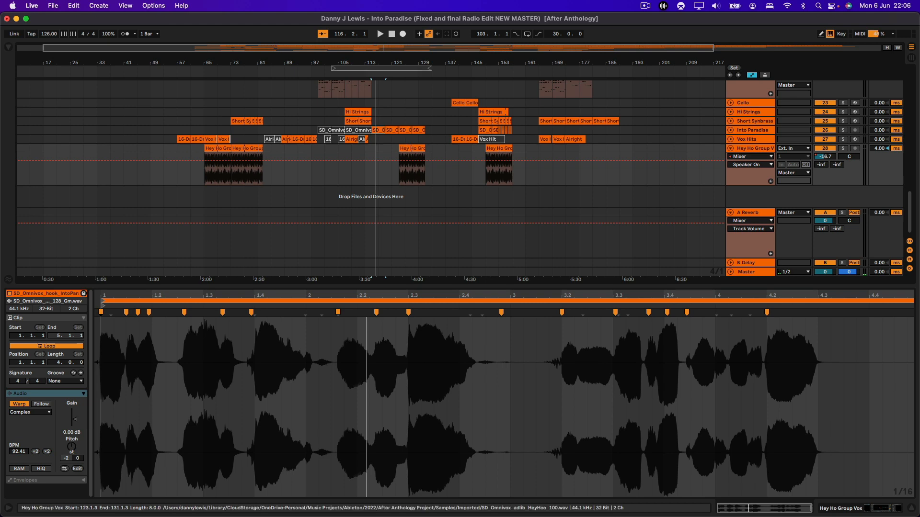
{"action": "left_click", "coordinate": [405, 149]}
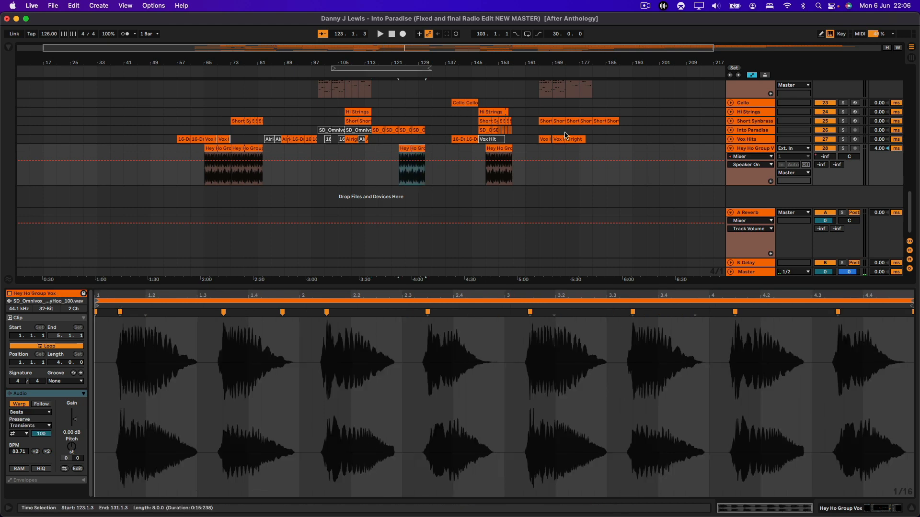
Play the Hey Ho Group Vox soloed from bar 123 and display its Track Volume automation, ending with the solo off.
{"action": "left_click", "coordinate": [842, 148]}
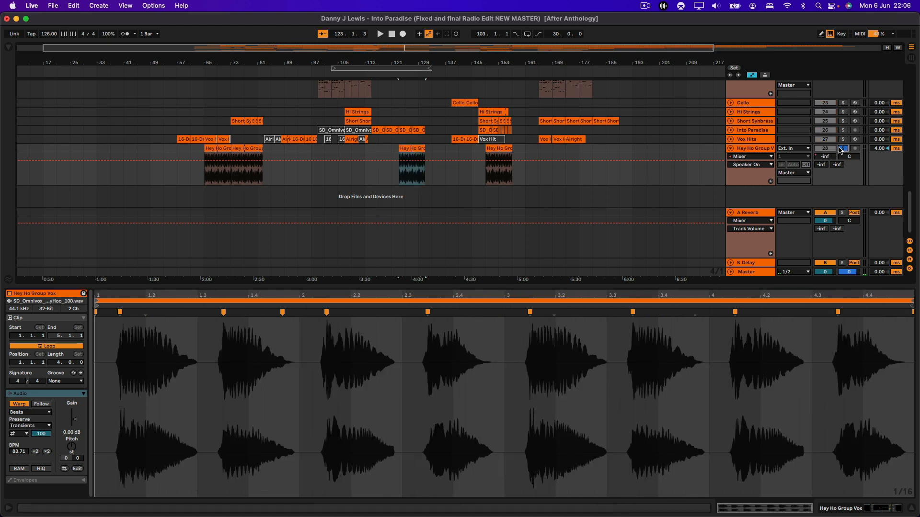
{"action": "left_click", "coordinate": [396, 72]}
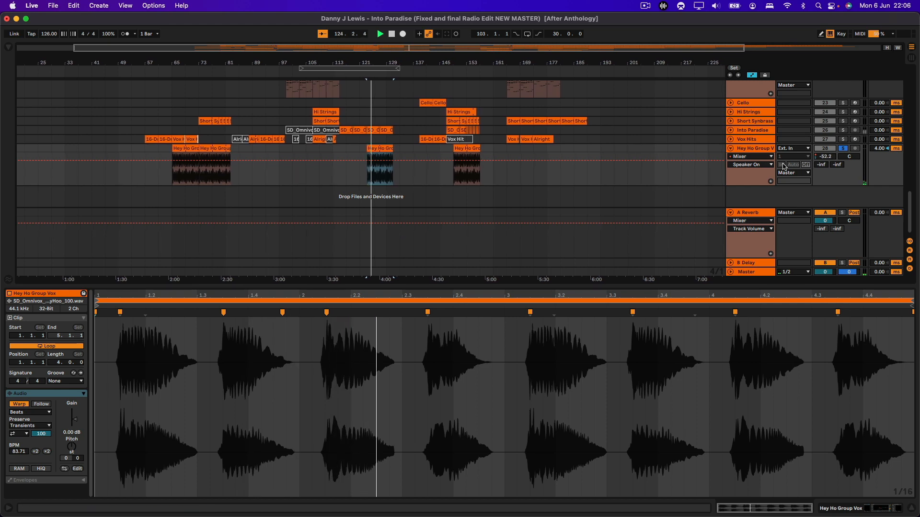
{"action": "left_click", "coordinate": [762, 164]}
{"action": "left_click", "coordinate": [752, 180]}
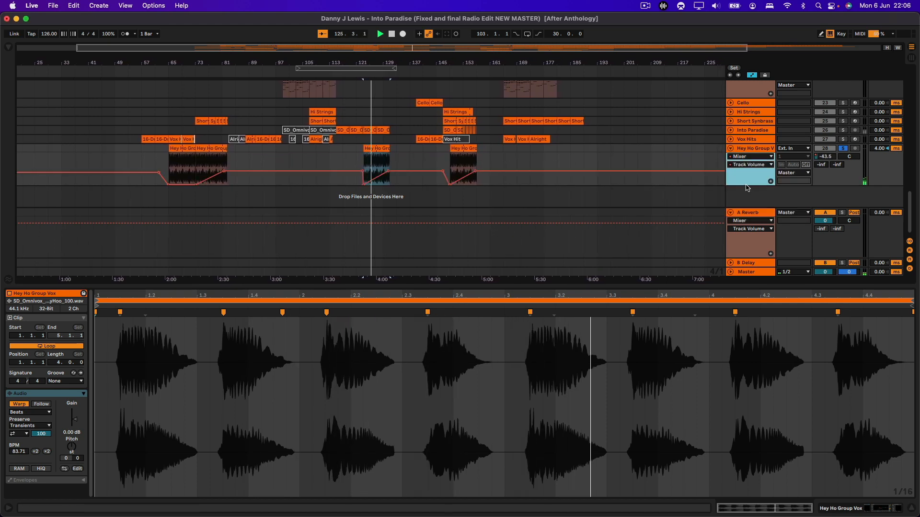
{"action": "left_click", "coordinate": [843, 149]}
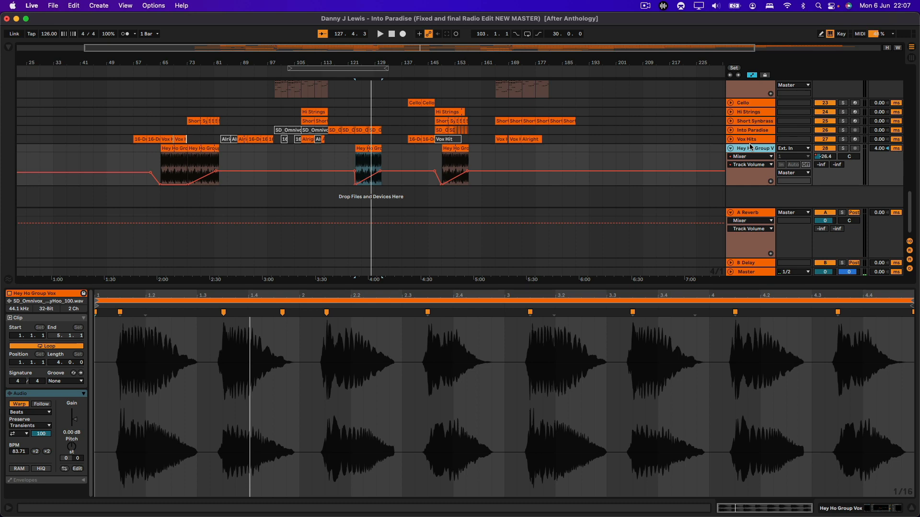
Show the Hey Ho Group Vox device chain and inspect the Blackhole reverb's Mix and Size automation.
{"action": "left_click", "coordinate": [753, 150]}
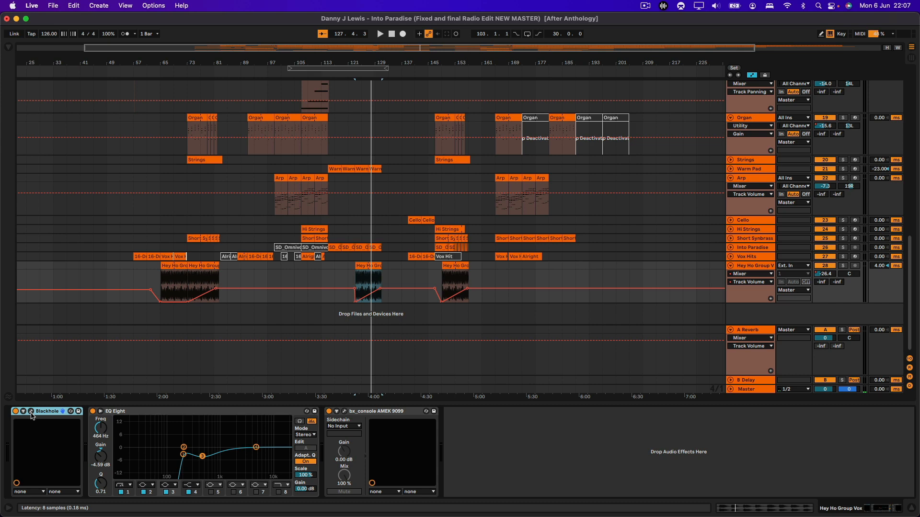
{"action": "left_click", "coordinate": [754, 275]}
{"action": "left_click", "coordinate": [749, 289]}
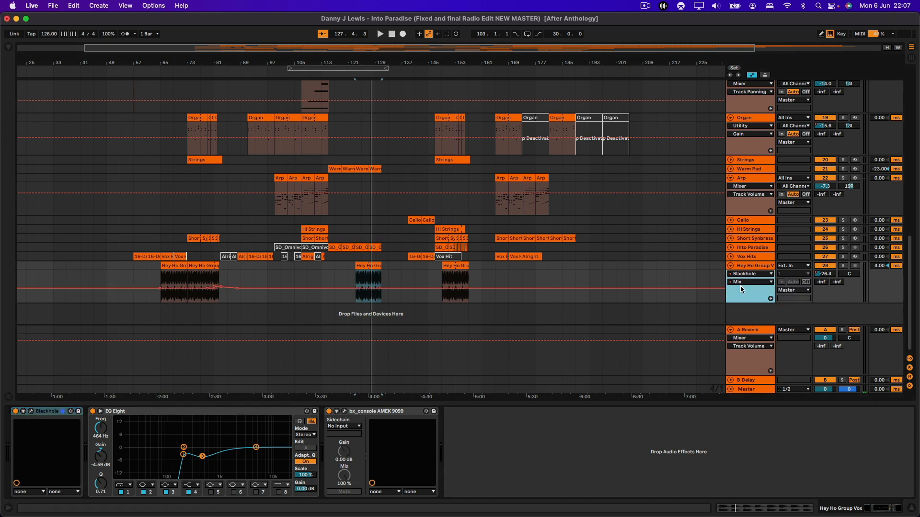
{"action": "left_click", "coordinate": [740, 282]}
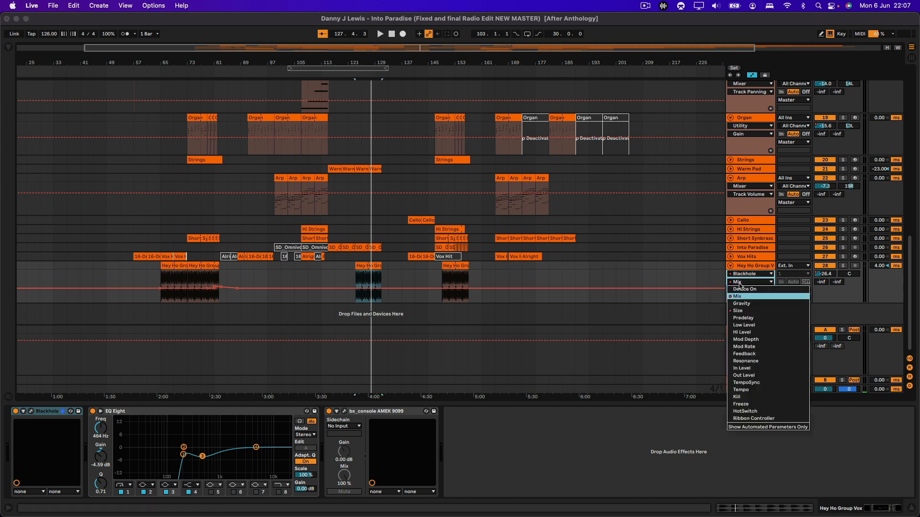
{"action": "left_click", "coordinate": [755, 312]}
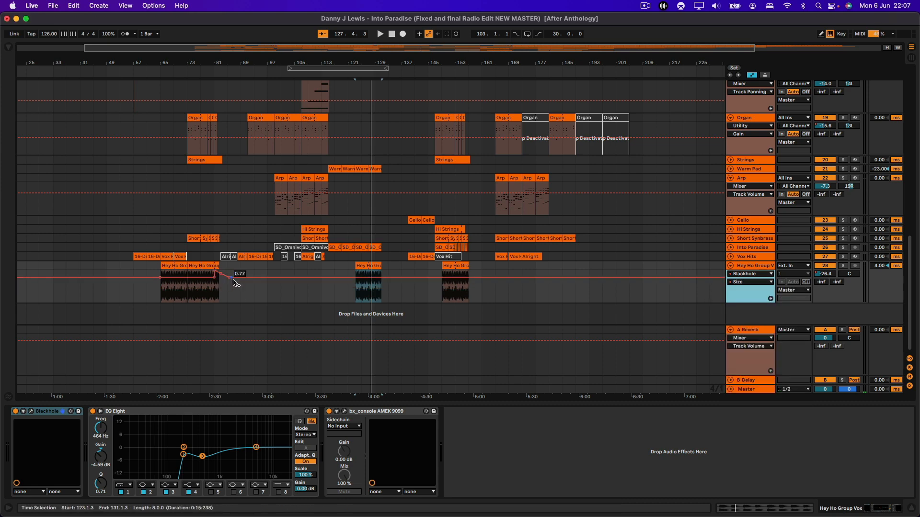
{"action": "left_click", "coordinate": [751, 282]}
{"action": "left_click", "coordinate": [756, 299]}
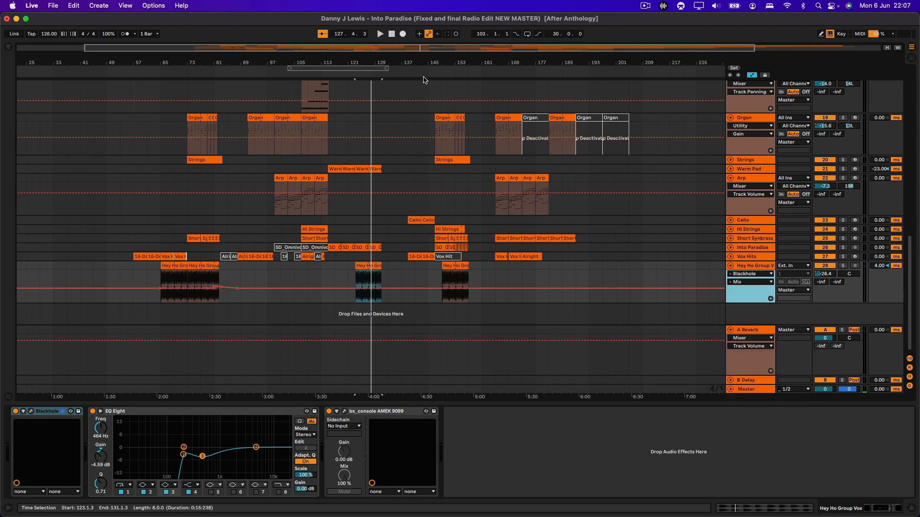
Extend the arrangement loop to run from bar 61 to bar 169.
{"action": "left_click_drag", "start_coordinate": [384, 70], "coordinate": [506, 71]}
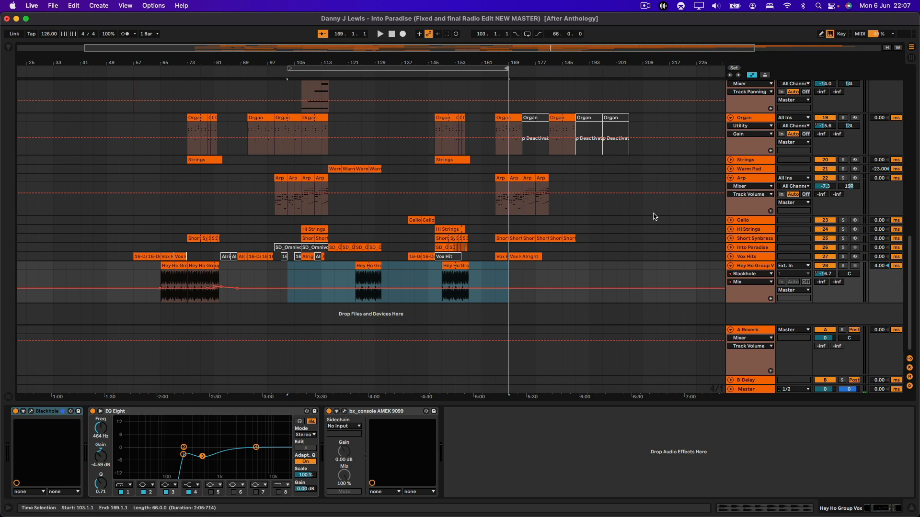
{"action": "scroll", "coordinate": [654, 217], "scroll_direction": "up", "scroll_amount": 15}
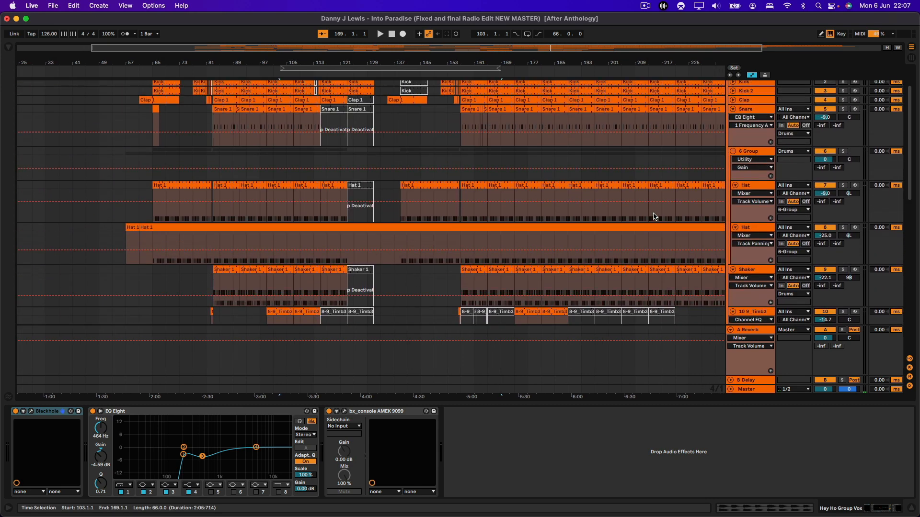
{"action": "scroll", "coordinate": [655, 216], "scroll_direction": "up", "scroll_amount": 3}
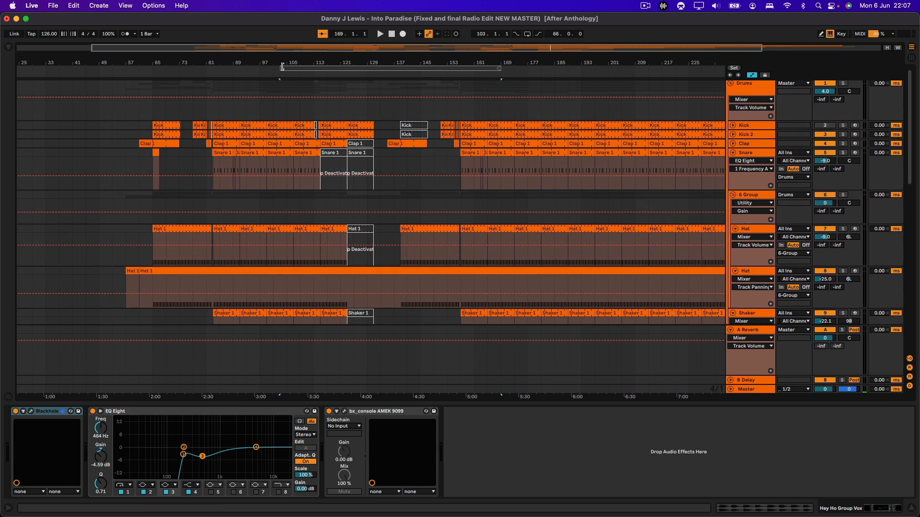
{"action": "left_click_drag", "start_coordinate": [282, 67], "coordinate": [136, 75]}
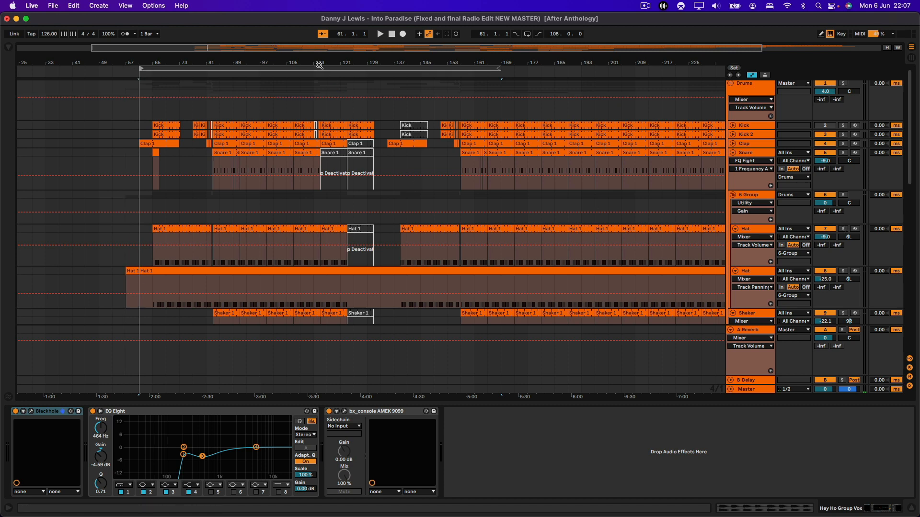
Fold the Drums group and move the arrangement loop's start to bar 57.
{"action": "left_click_drag", "start_coordinate": [320, 65], "coordinate": [320, 32]}
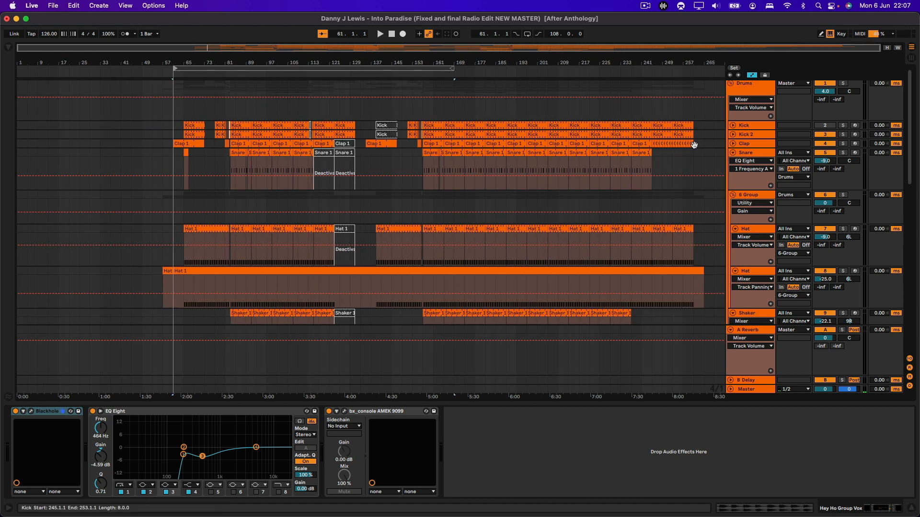
{"action": "left_click", "coordinate": [730, 84]}
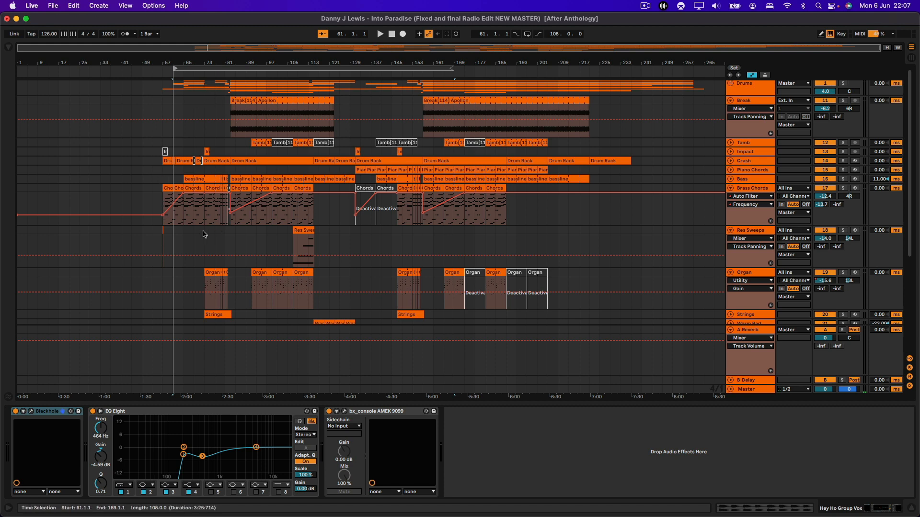
{"action": "scroll", "coordinate": [232, 133], "scroll_direction": "up", "scroll_amount": 3}
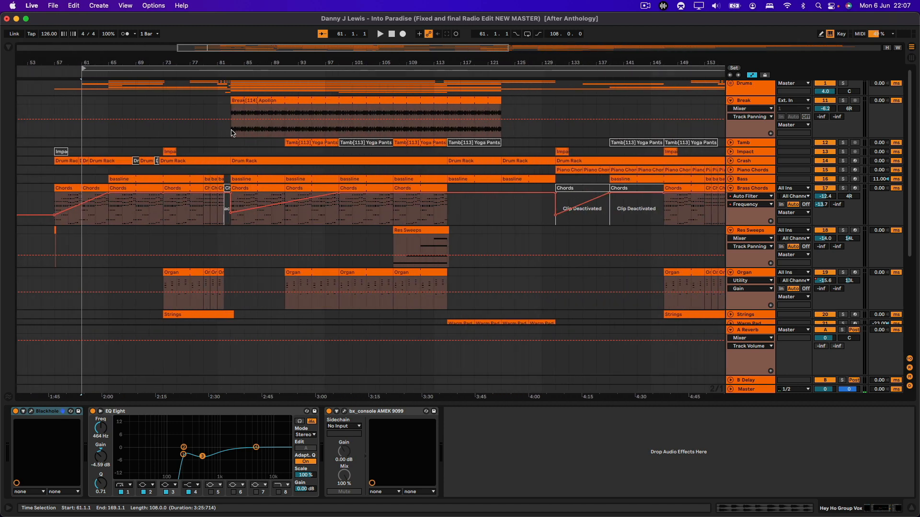
{"action": "left_click", "coordinate": [54, 69]}
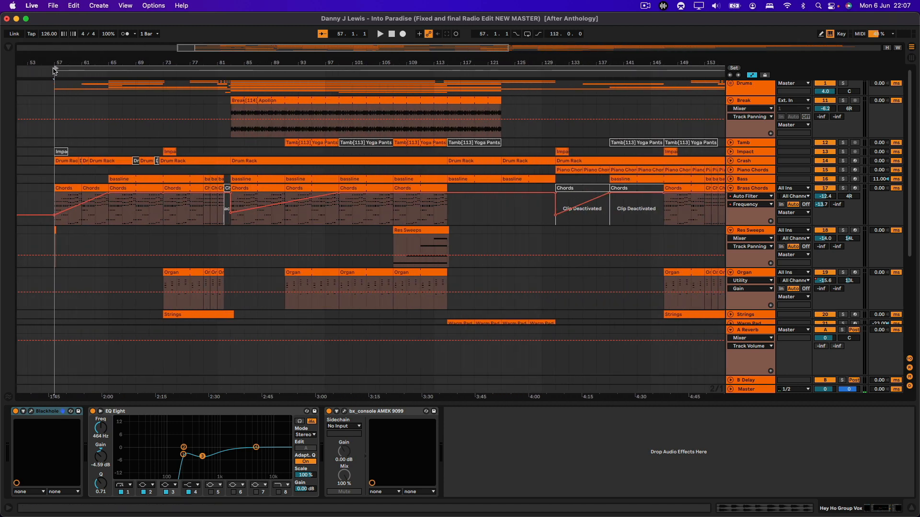
Play the full arrangement from bar 57 and follow it through to the Strings entry at bar 73.
{"action": "key", "text": "space"}
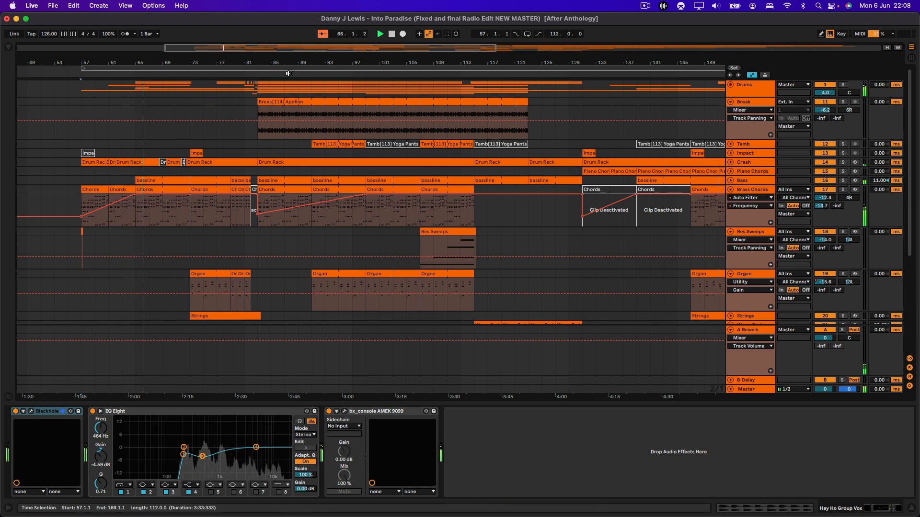
{"action": "scroll", "coordinate": [239, 188], "scroll_direction": "left", "scroll_amount": 1}
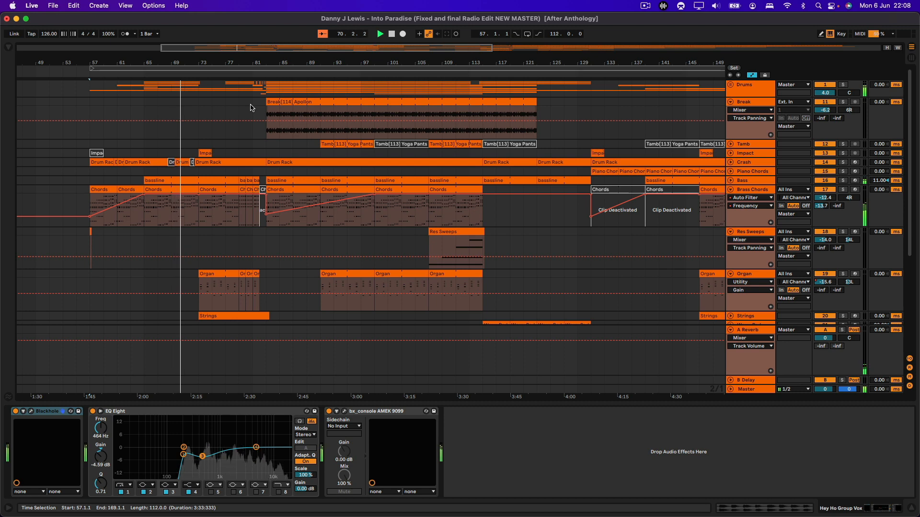
{"action": "scroll", "coordinate": [250, 107], "scroll_direction": "up", "scroll_amount": 3}
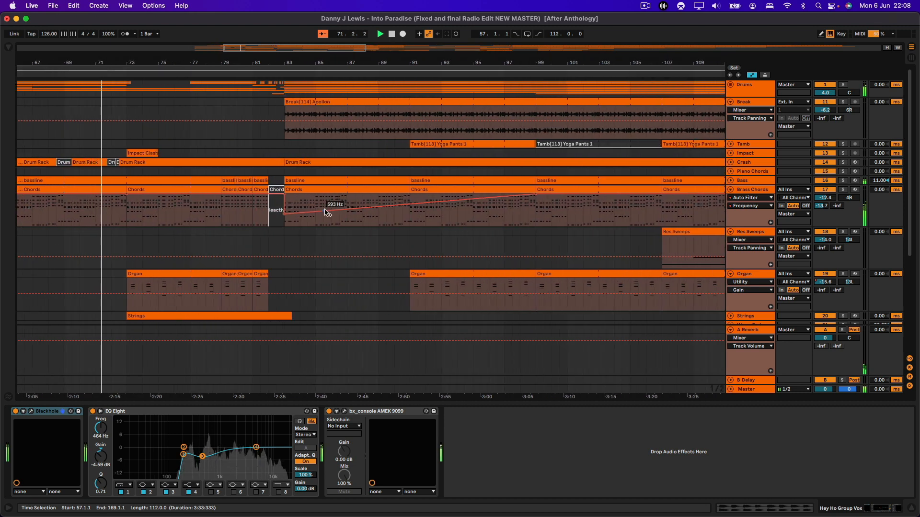
{"action": "scroll", "coordinate": [324, 211], "scroll_direction": "down", "scroll_amount": 5}
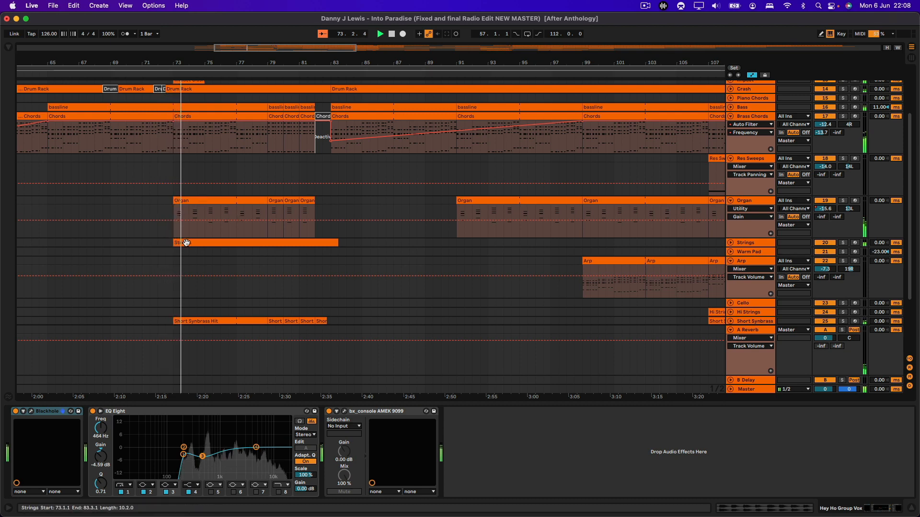
Show the Strings track's device chain, view its Kontakt instrument, and close the plug-in window.
{"action": "left_click", "coordinate": [746, 243]}
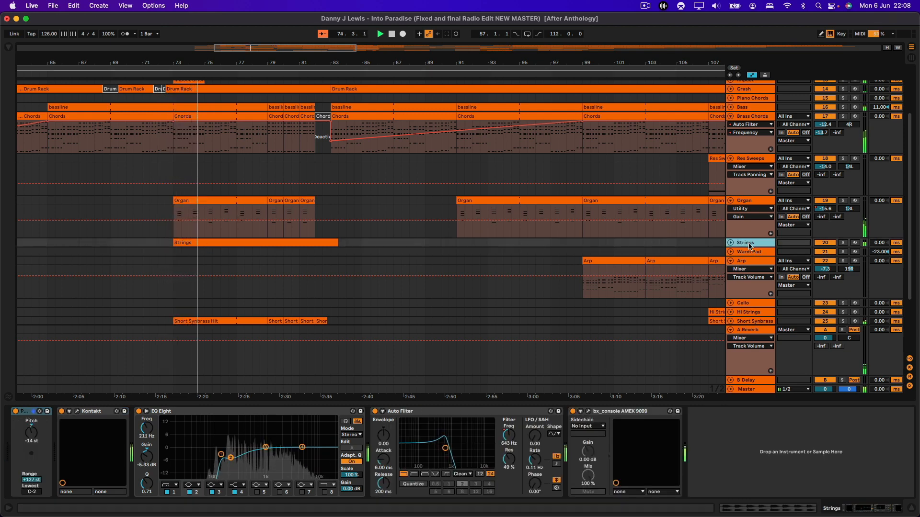
{"action": "left_click", "coordinate": [78, 412]}
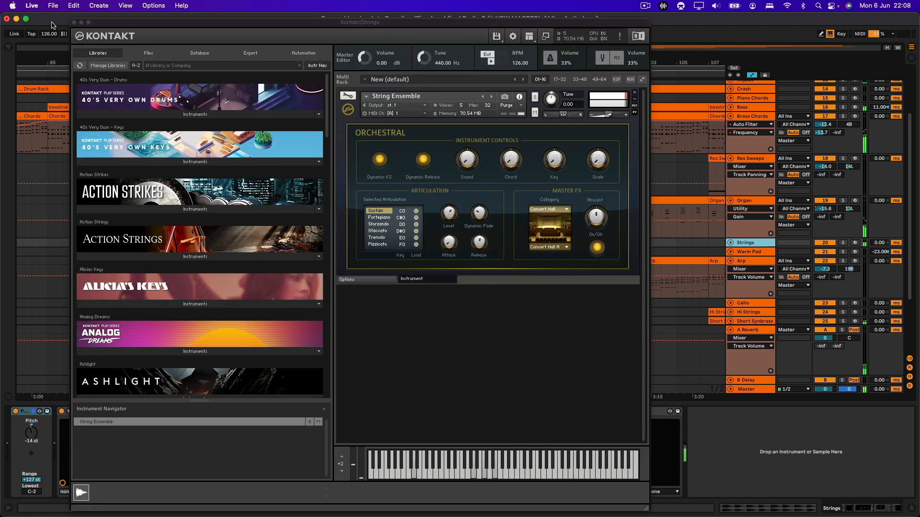
{"action": "left_click", "coordinate": [73, 23]}
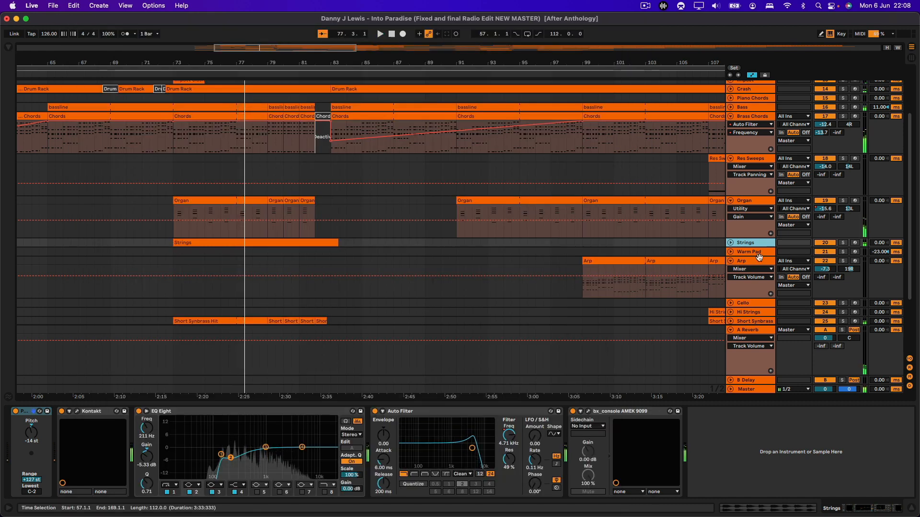
Solo the Strings track, unfold it and display its Auto Filter Frequency automation.
{"action": "left_click", "coordinate": [843, 243]}
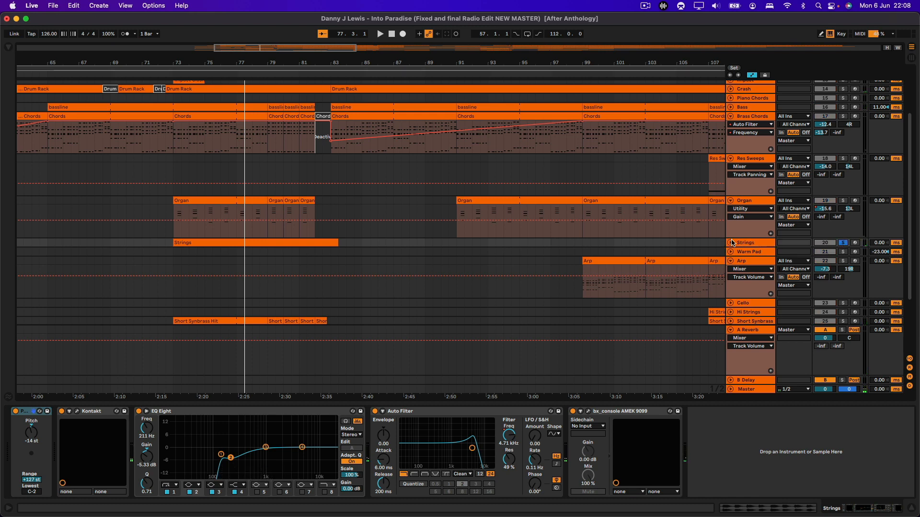
{"action": "left_click", "coordinate": [730, 243]}
{"action": "left_click", "coordinate": [751, 259]}
{"action": "left_click", "coordinate": [746, 285]}
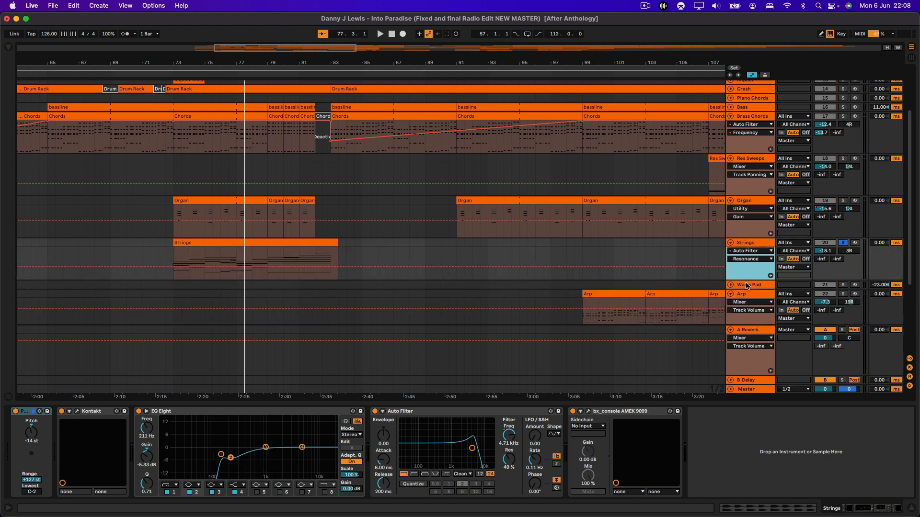
{"action": "left_click", "coordinate": [747, 259]}
{"action": "left_click", "coordinate": [740, 302]}
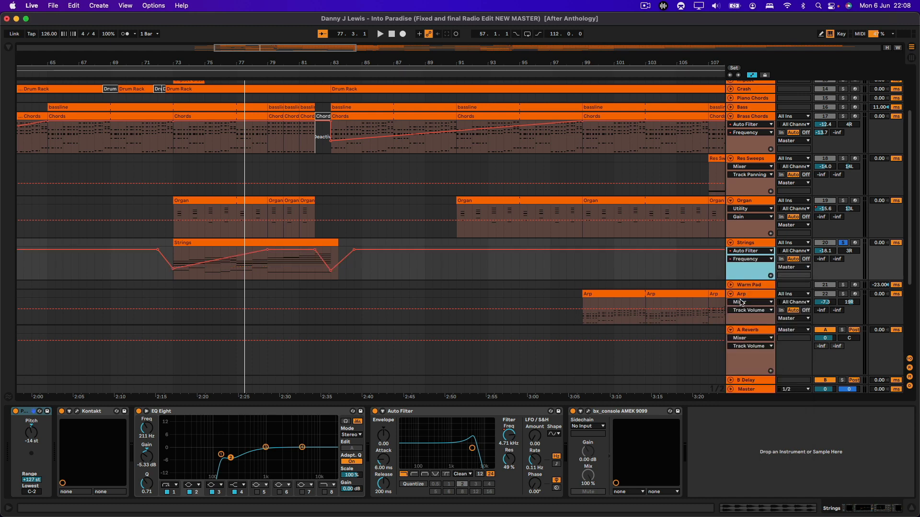
Play the soloed Strings from about bar 73 and examine the filter frequency automation up to bar 83.
{"action": "left_click", "coordinate": [169, 74]}
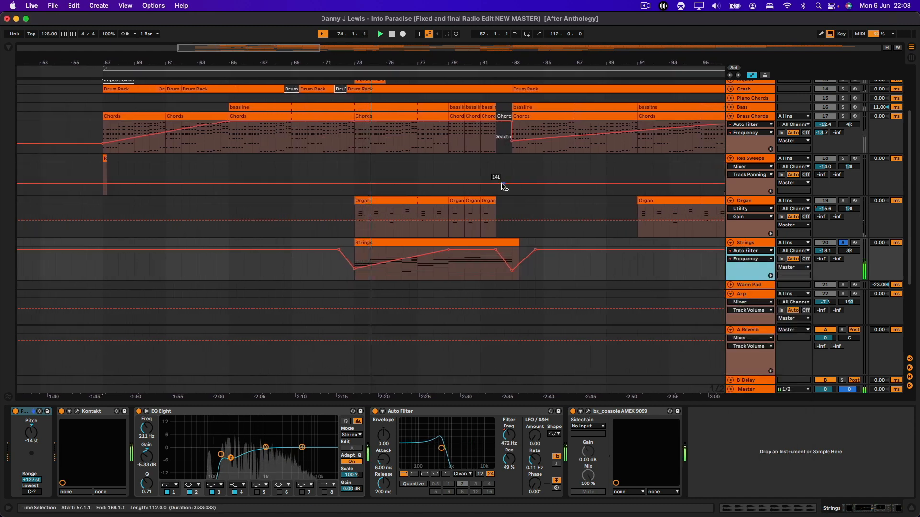
{"action": "left_click", "coordinate": [742, 244]}
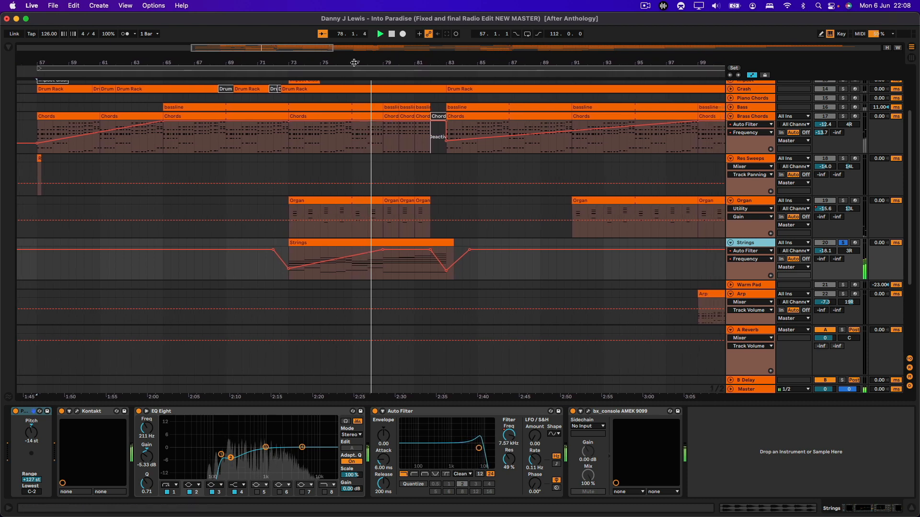
{"action": "left_click_drag", "start_coordinate": [354, 62], "coordinate": [354, 34]}
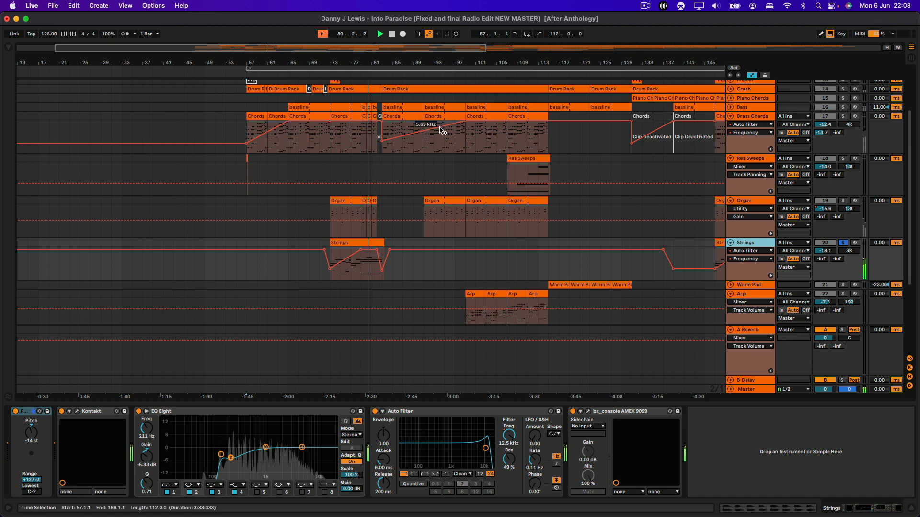
{"action": "left_click_drag", "start_coordinate": [371, 61], "coordinate": [372, 96]}
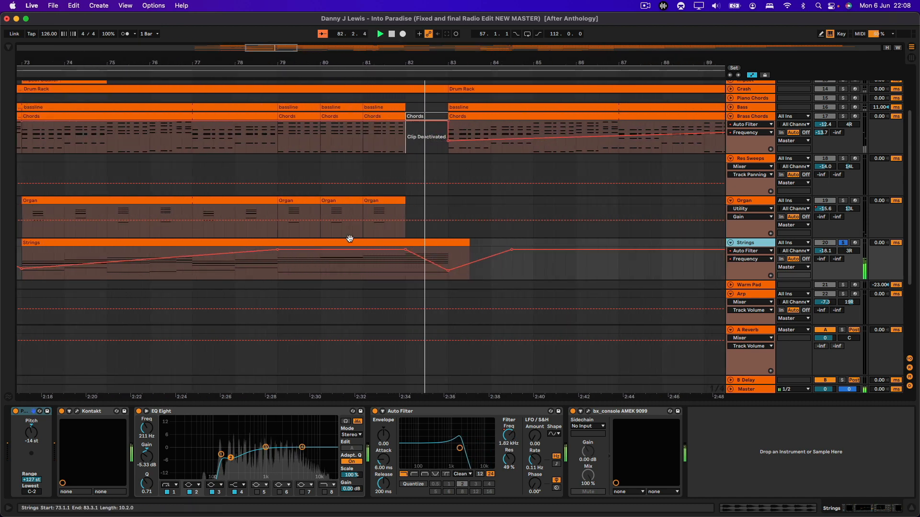
Stop playback, open the Strings clip at bar 73 in the note editor and examine its higher notes.
{"action": "scroll", "coordinate": [349, 240], "scroll_direction": "down", "scroll_amount": 3}
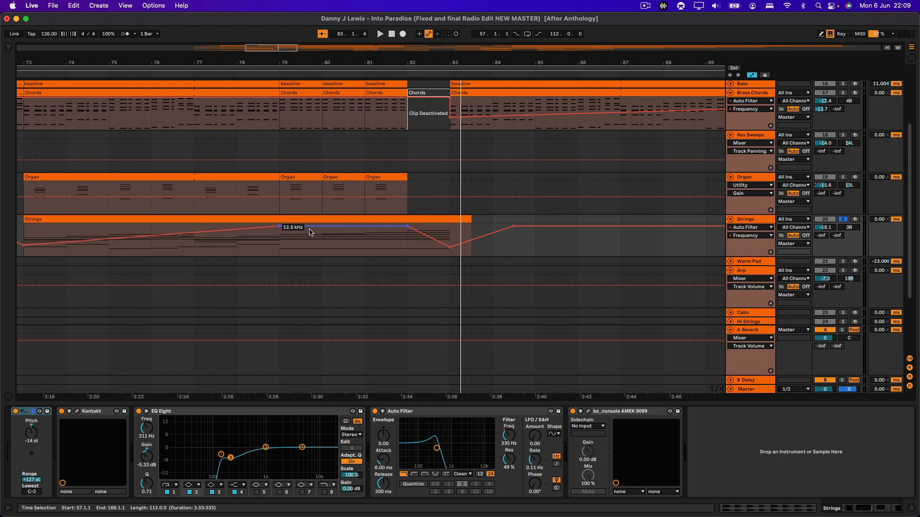
{"action": "scroll", "coordinate": [319, 230], "scroll_direction": "down", "scroll_amount": 3}
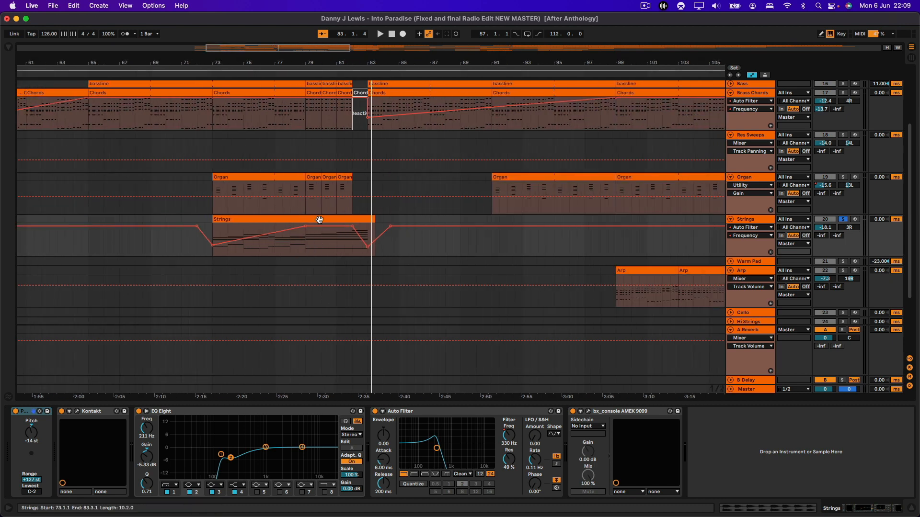
{"action": "double_click", "coordinate": [320, 220]}
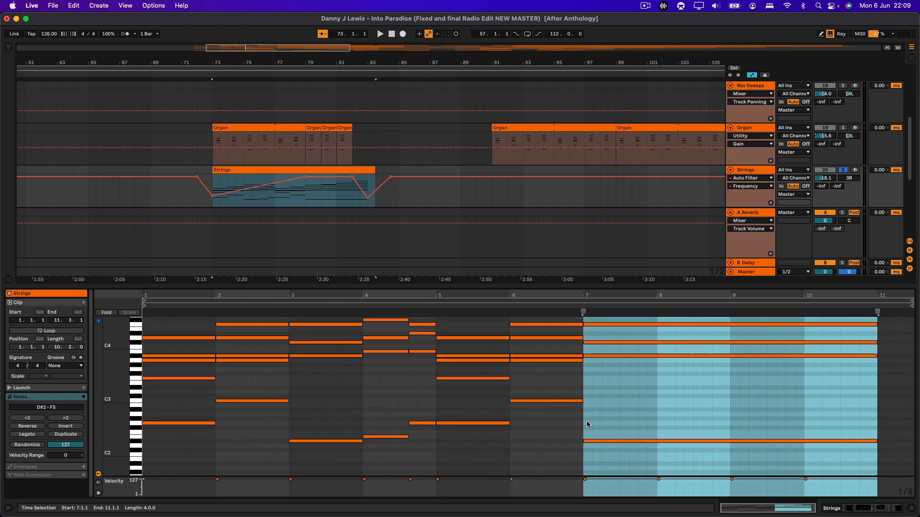
{"action": "scroll", "coordinate": [587, 420], "scroll_direction": "up", "scroll_amount": 5}
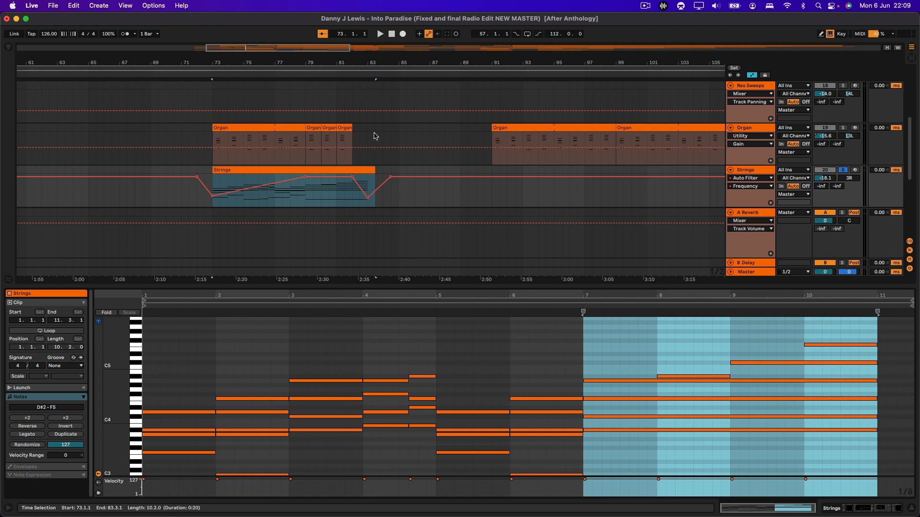
Play from about bar 76 with Brass Chords and Bass soloed alongside the Strings, following the filter automation to bar 83.
{"action": "scroll", "coordinate": [390, 140], "scroll_direction": "up", "scroll_amount": 8}
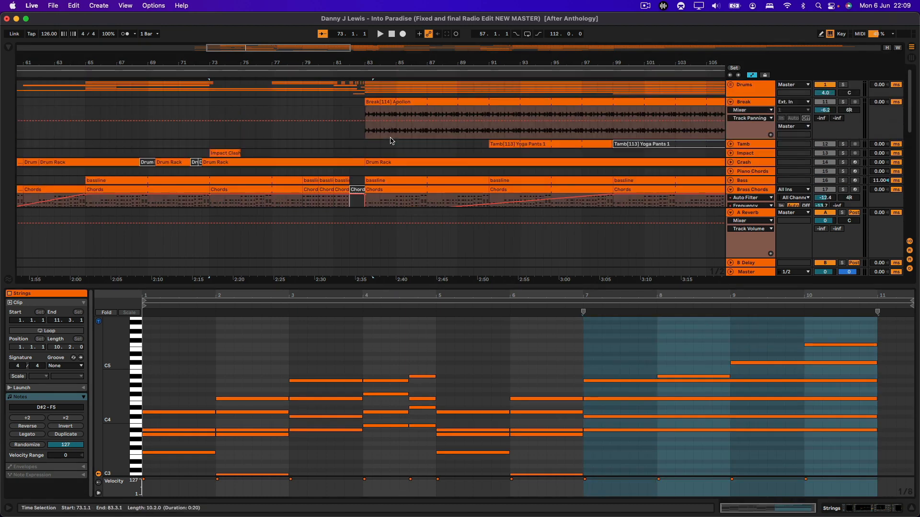
{"action": "left_click", "coordinate": [270, 73]}
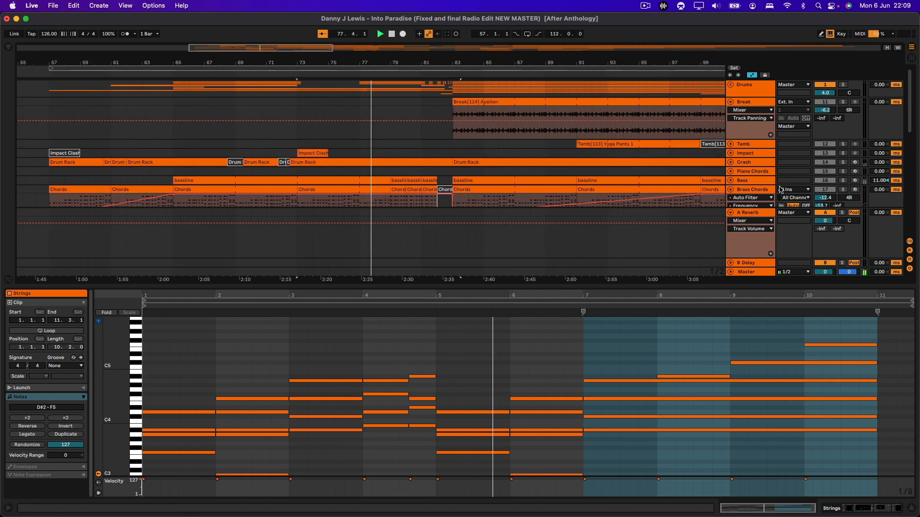
{"action": "left_click", "coordinate": [843, 181]}
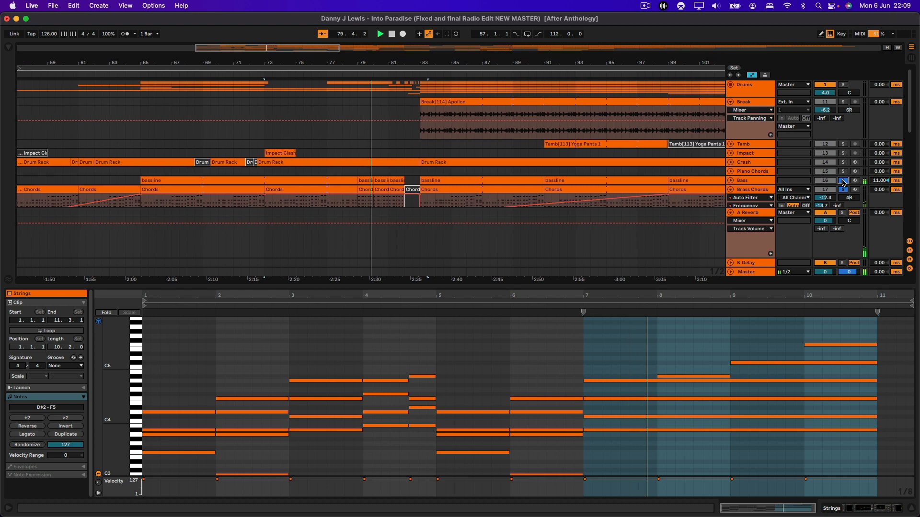
{"action": "scroll", "coordinate": [548, 143], "scroll_direction": "down", "scroll_amount": 10}
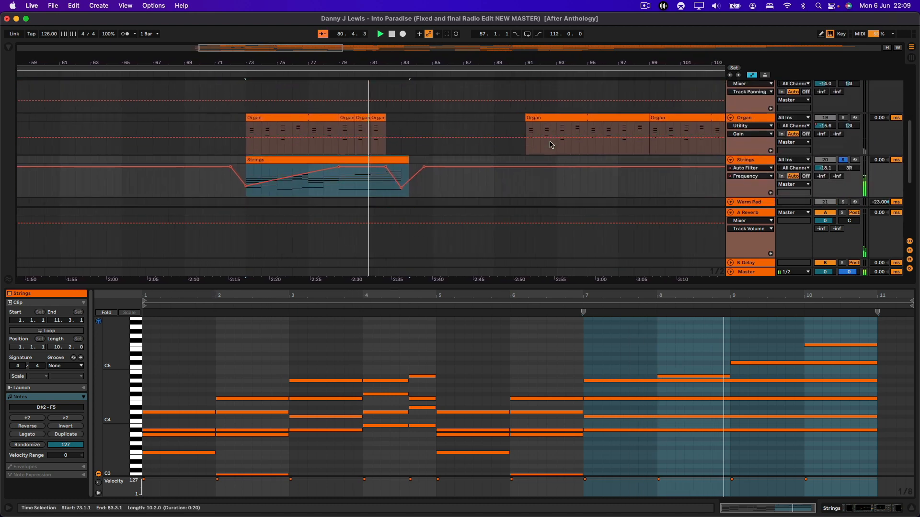
{"action": "left_click_drag", "start_coordinate": [373, 76], "coordinate": [373, 144]}
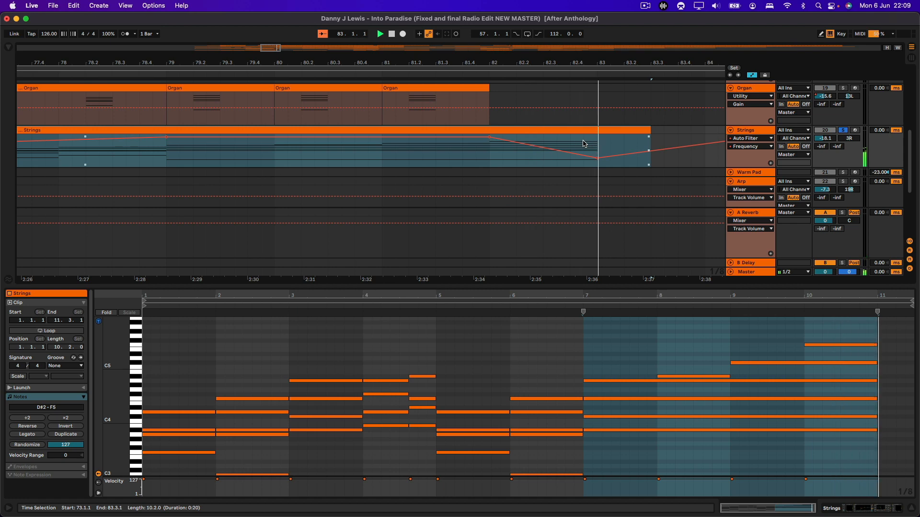
Replay the Strings part from about bar 77 and turn the Strings solo off.
{"action": "scroll", "coordinate": [583, 143], "scroll_direction": "down", "scroll_amount": 5}
{"action": "left_click", "coordinate": [457, 74]}
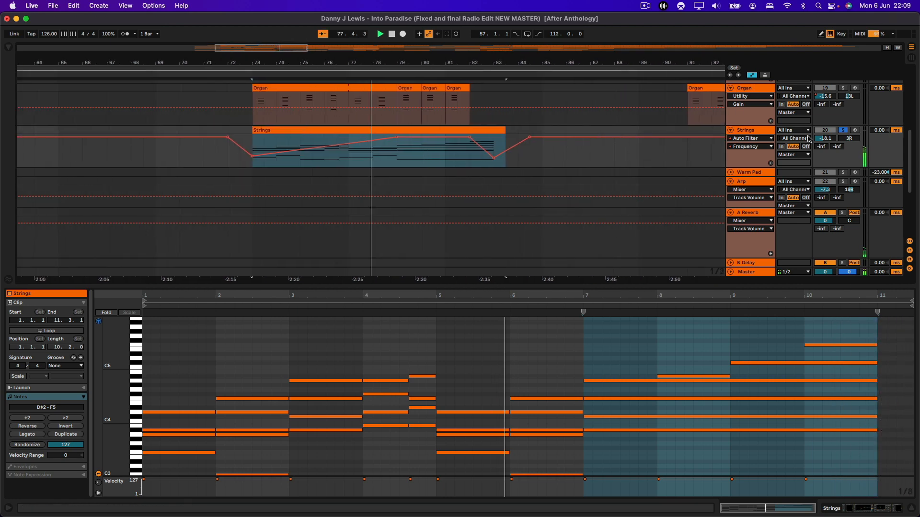
{"action": "left_click", "coordinate": [843, 130]}
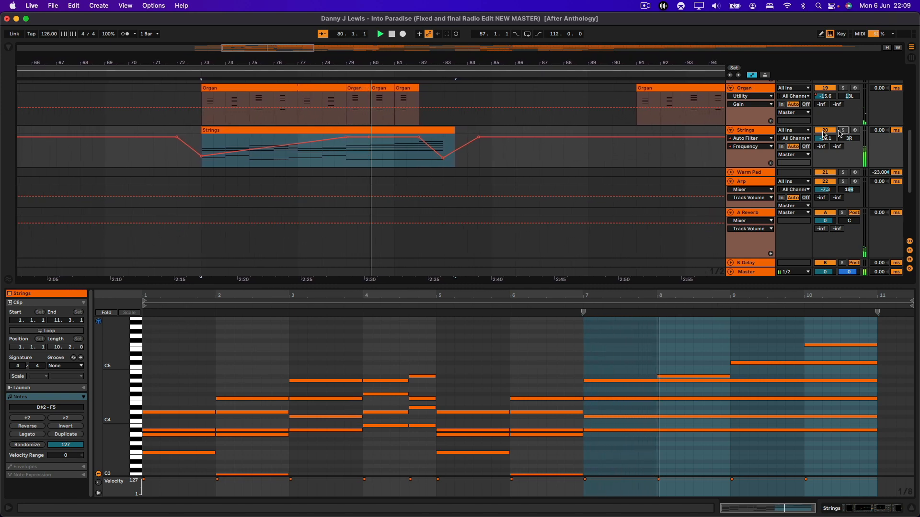
Follow the full mix past bar 83, bring the whole arrangement into view and shrink the clip editor to enlarge the track area.
{"action": "scroll", "coordinate": [522, 154], "scroll_direction": "right", "scroll_amount": 5}
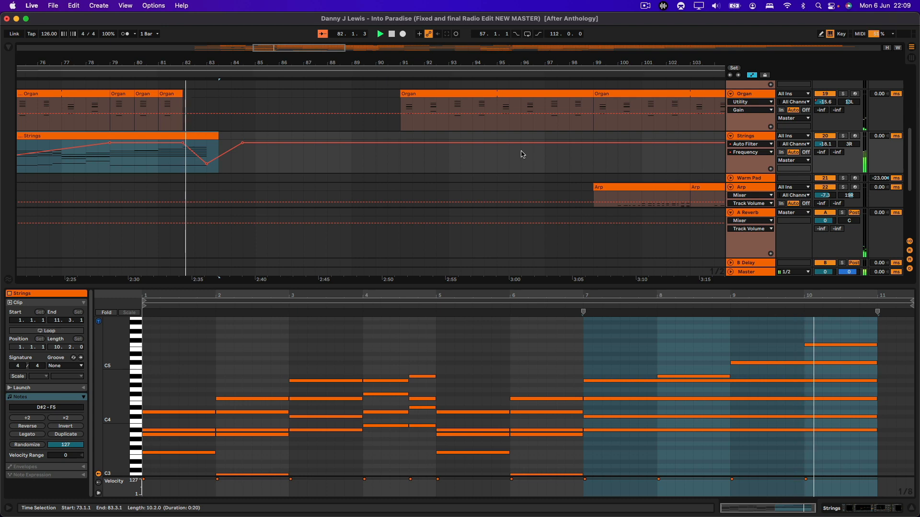
{"action": "scroll", "coordinate": [522, 155], "scroll_direction": "down", "scroll_amount": 3}
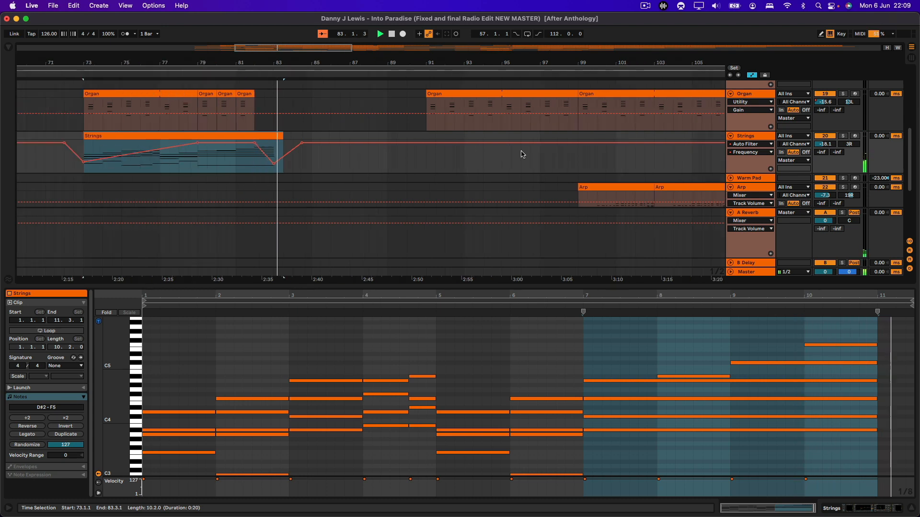
{"action": "scroll", "coordinate": [523, 154], "scroll_direction": "down", "scroll_amount": 3}
{"action": "scroll", "coordinate": [532, 130], "scroll_direction": "up", "scroll_amount": 5}
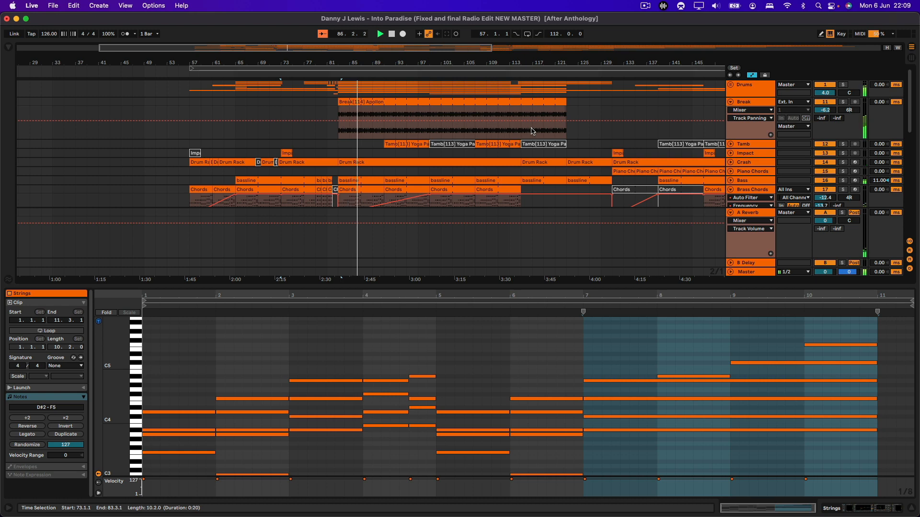
{"action": "key", "text": "minus"}
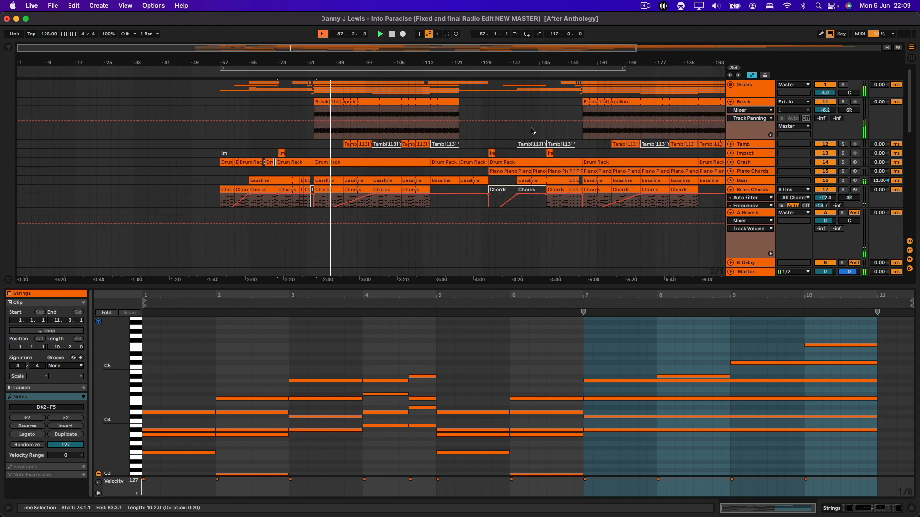
{"action": "left_click_drag", "start_coordinate": [582, 286], "coordinate": [540, 431]}
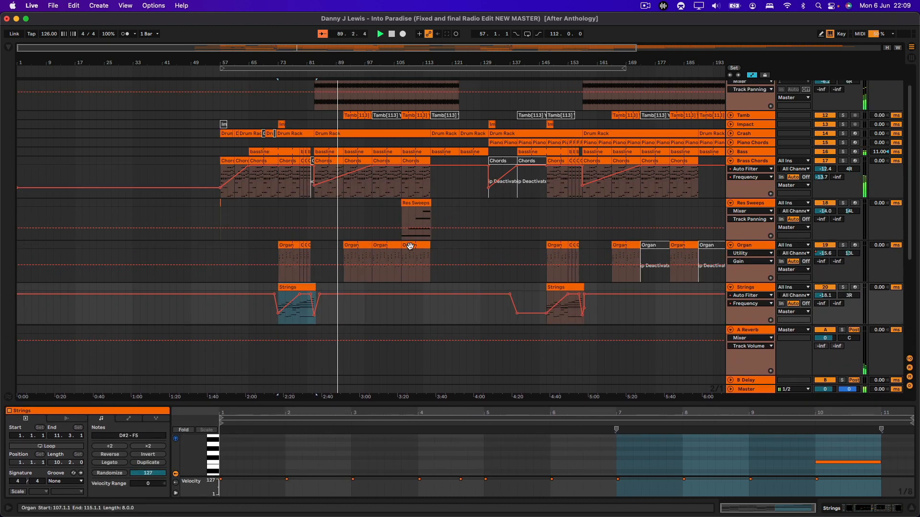
Examine the arrangement's layers from the Drums to the Hey Ho Group Vox while the full mix plays from bar 89 to bar 105.
{"action": "scroll", "coordinate": [409, 246], "scroll_direction": "down", "scroll_amount": 8}
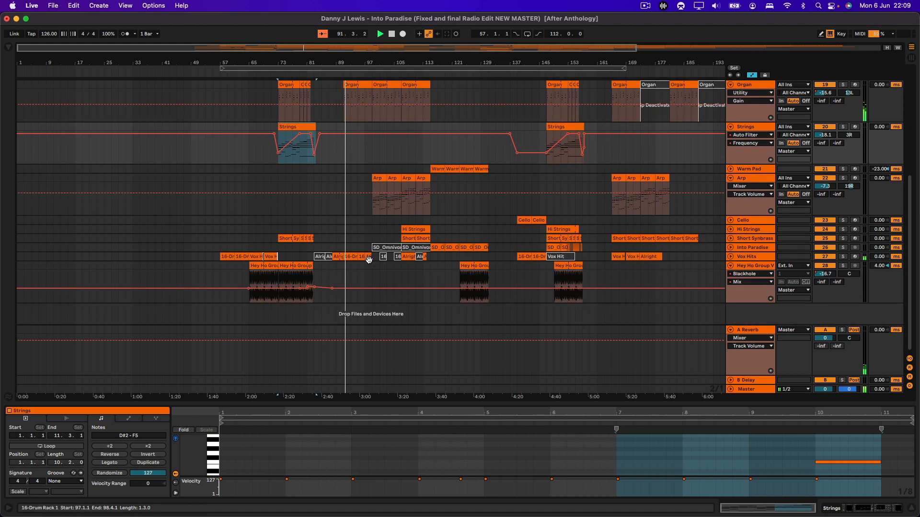
{"action": "scroll", "coordinate": [497, 154], "scroll_direction": "up", "scroll_amount": 8}
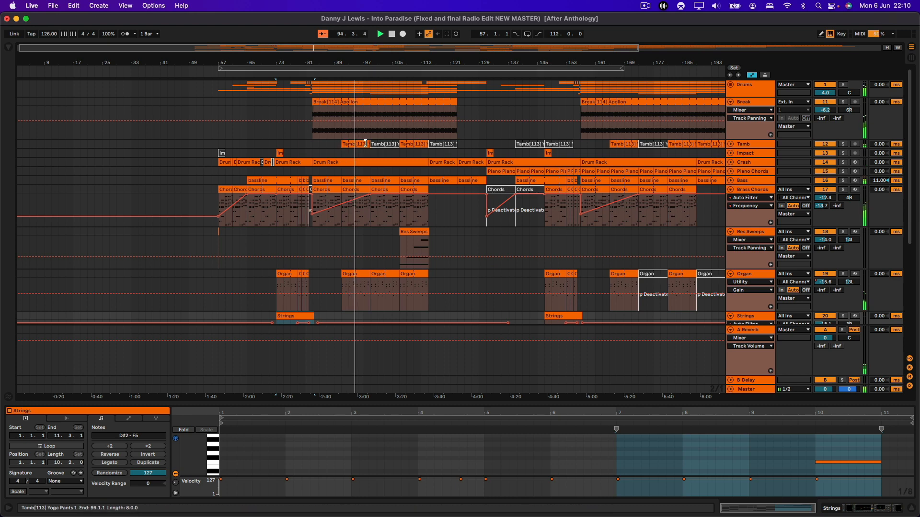
{"action": "scroll", "coordinate": [446, 188], "scroll_direction": "down", "scroll_amount": 3}
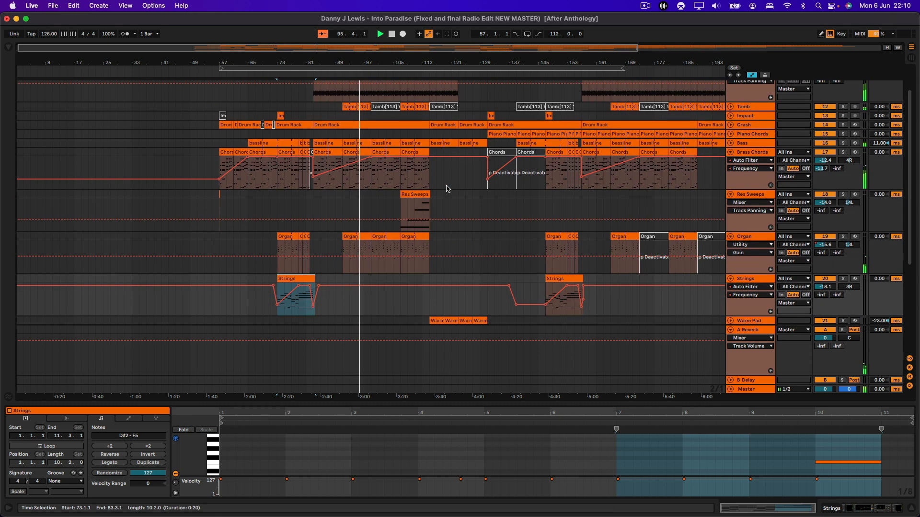
{"action": "scroll", "coordinate": [446, 188], "scroll_direction": "down", "scroll_amount": 10}
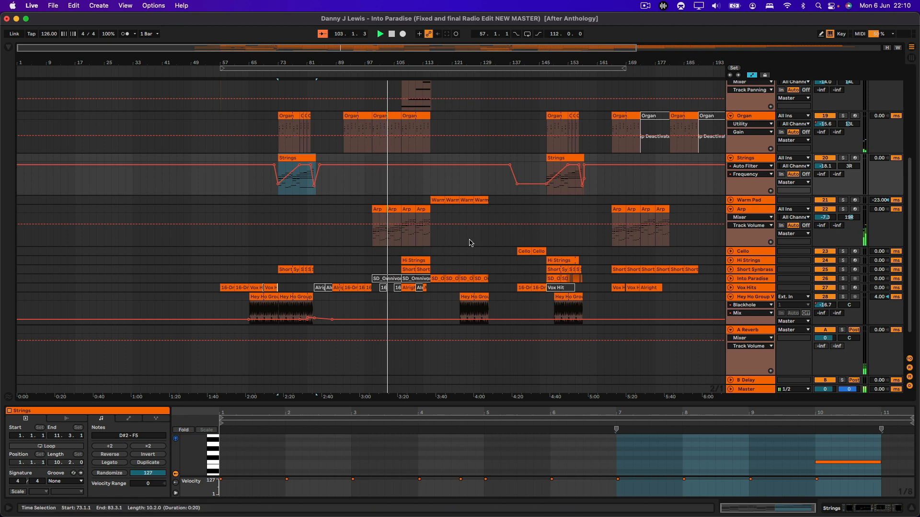
{"action": "scroll", "coordinate": [470, 243], "scroll_direction": "up", "scroll_amount": 5}
{"action": "scroll", "coordinate": [469, 243], "scroll_direction": "right", "scroll_amount": 4}
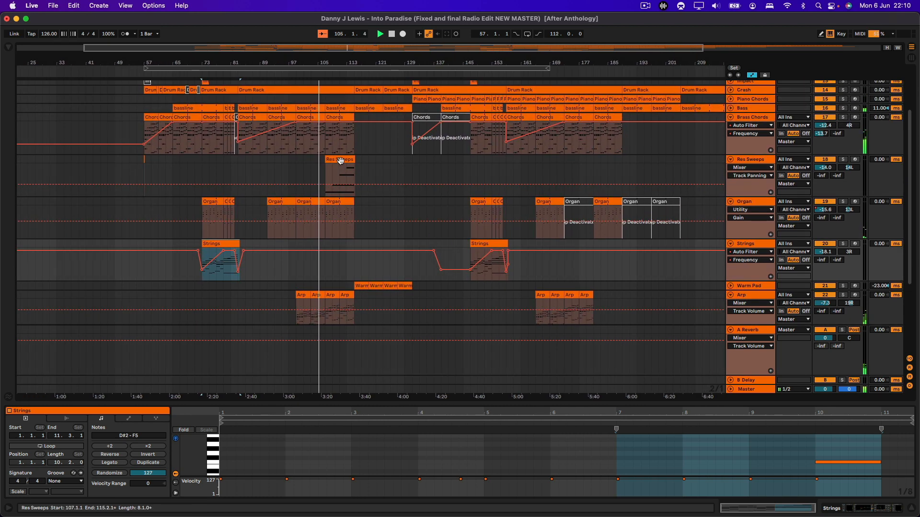
Unfold the Warm Pad track and inspect its clips as playback continues to about bar 117.
{"action": "scroll", "coordinate": [390, 182], "scroll_direction": "down", "scroll_amount": 5}
{"action": "scroll", "coordinate": [391, 182], "scroll_direction": "left", "scroll_amount": 1}
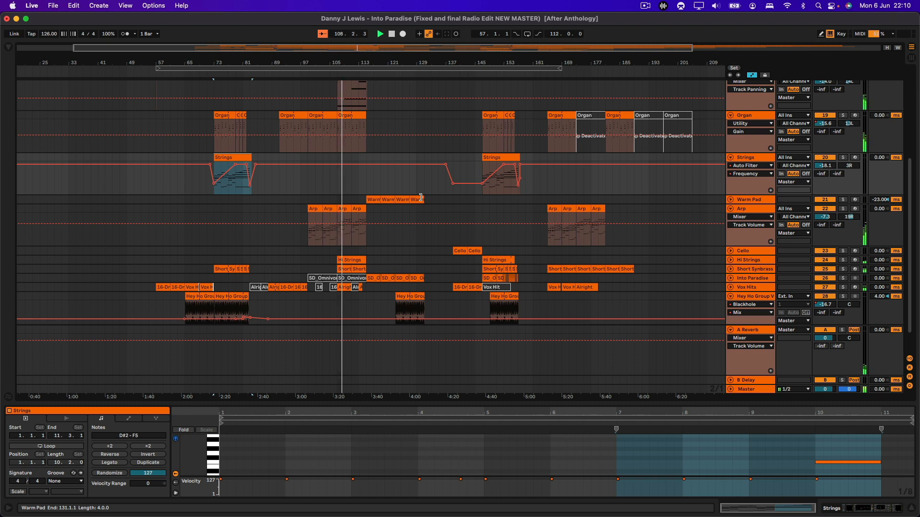
{"action": "left_click", "coordinate": [730, 200]}
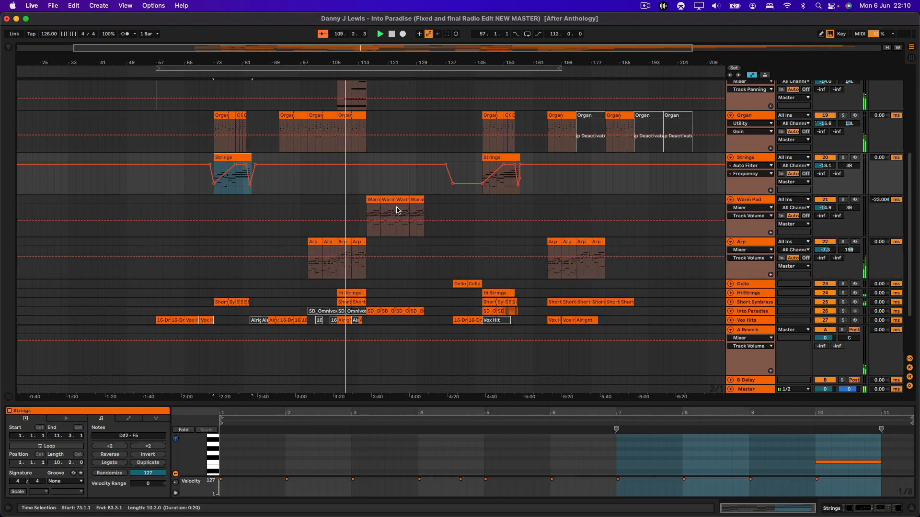
{"action": "scroll", "coordinate": [396, 210], "scroll_direction": "down", "scroll_amount": 4}
{"action": "scroll", "coordinate": [396, 210], "scroll_direction": "left", "scroll_amount": 1}
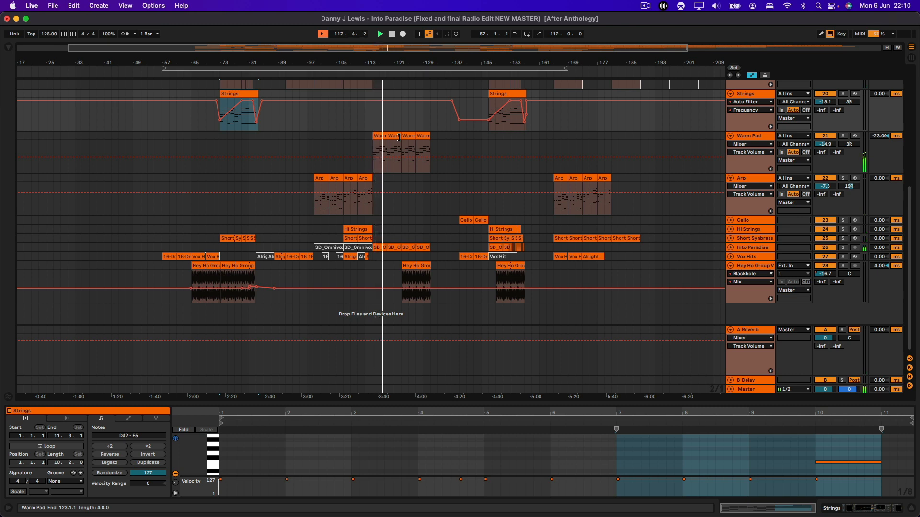
Unfold the Into Paradise vocal track and inspect its hook clips up close as they play to about bar 126.
{"action": "scroll", "coordinate": [400, 137], "scroll_direction": "up", "scroll_amount": 5}
{"action": "scroll", "coordinate": [483, 173], "scroll_direction": "up", "scroll_amount": 10}
{"action": "scroll", "coordinate": [483, 174], "scroll_direction": "right", "scroll_amount": 5}
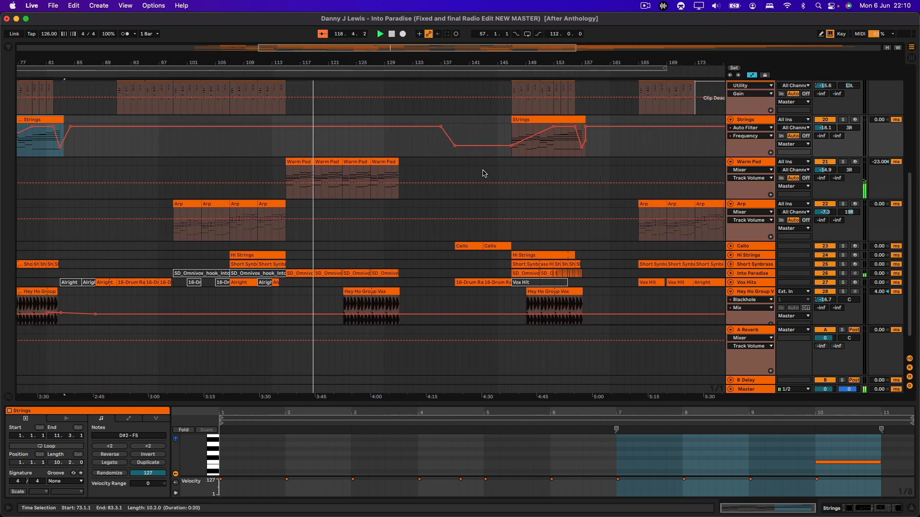
{"action": "scroll", "coordinate": [483, 173], "scroll_direction": "down", "scroll_amount": 6}
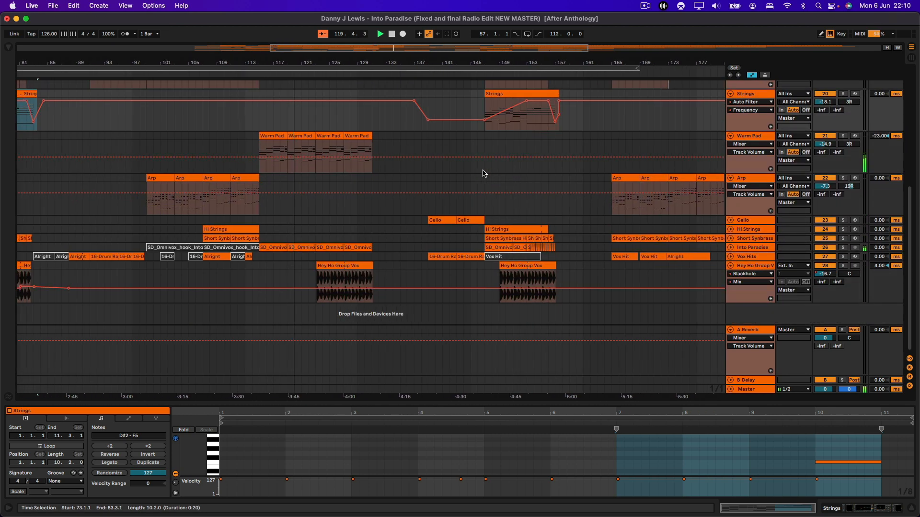
{"action": "scroll", "coordinate": [483, 174], "scroll_direction": "left", "scroll_amount": 3}
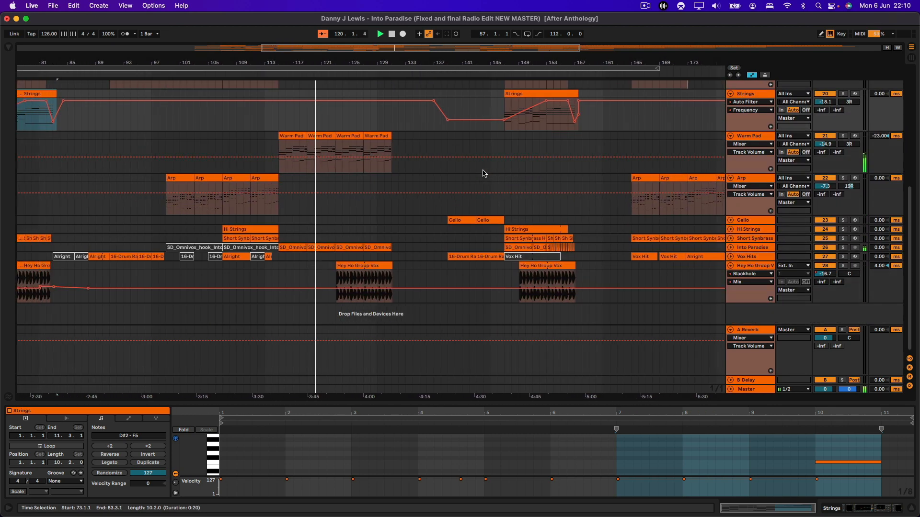
{"action": "left_click", "coordinate": [730, 247]}
{"action": "scroll", "coordinate": [369, 239], "scroll_direction": "down", "scroll_amount": 5}
{"action": "scroll", "coordinate": [369, 239], "scroll_direction": "up", "scroll_amount": 8}
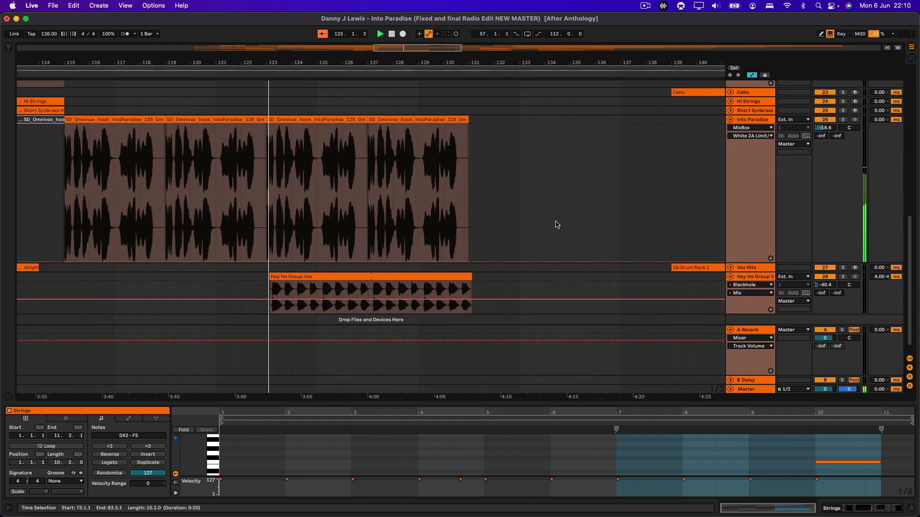
{"action": "scroll", "coordinate": [555, 224], "scroll_direction": "right", "scroll_amount": 4}
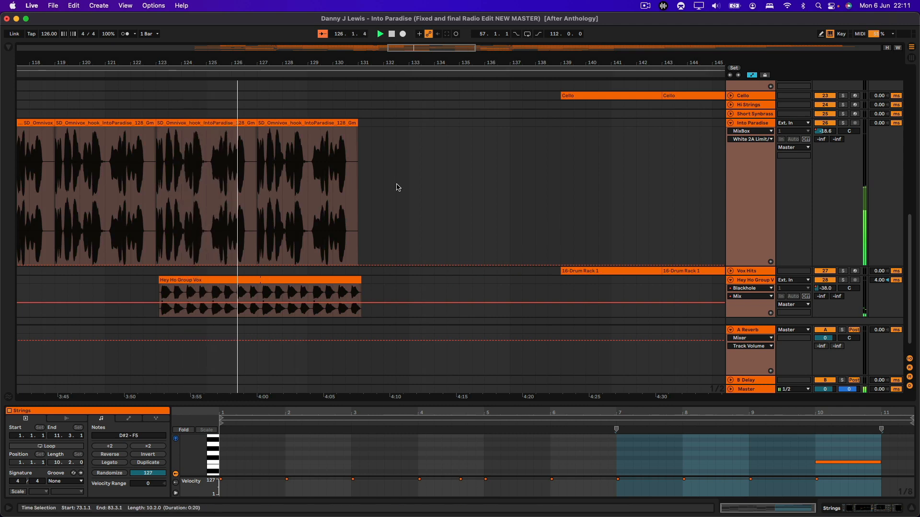
Show the Mixer's Track Volume automation on the Hey Ho Group Vox track across the wider arrangement.
{"action": "scroll", "coordinate": [397, 187], "scroll_direction": "down", "scroll_amount": 2}
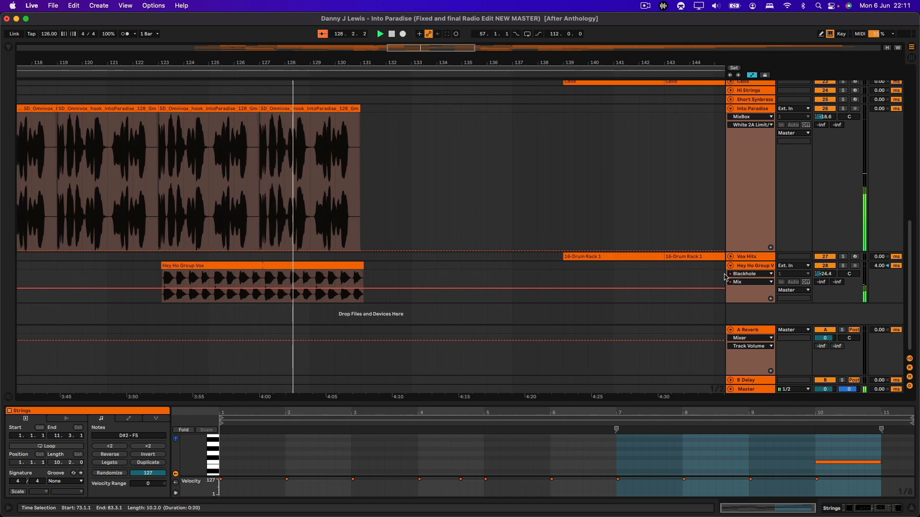
{"action": "left_click", "coordinate": [751, 282]}
{"action": "left_click", "coordinate": [752, 305]}
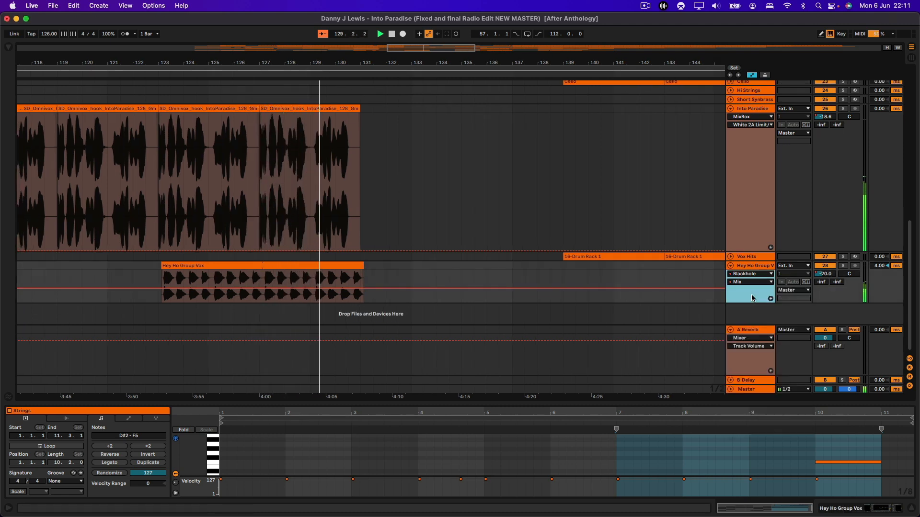
{"action": "left_click", "coordinate": [750, 276]}
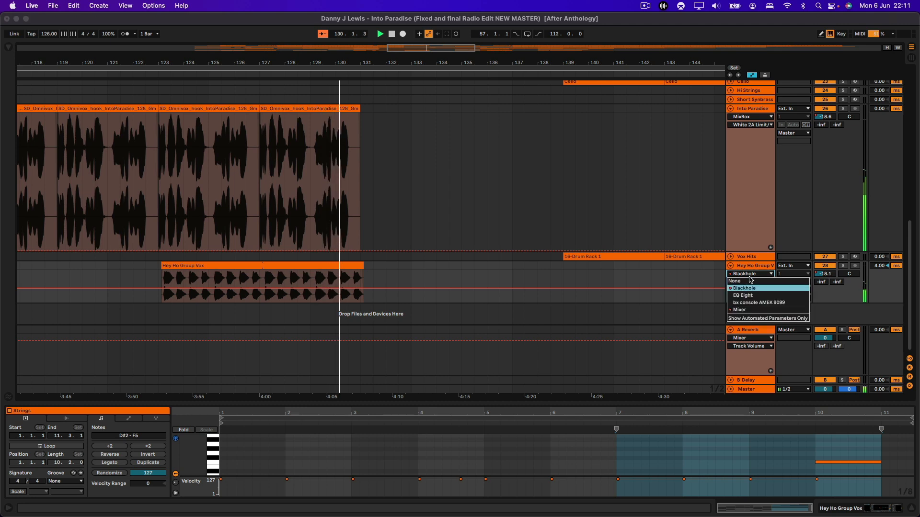
{"action": "left_click", "coordinate": [739, 310]}
{"action": "key", "text": "minus"}
{"action": "key", "text": "minus"}
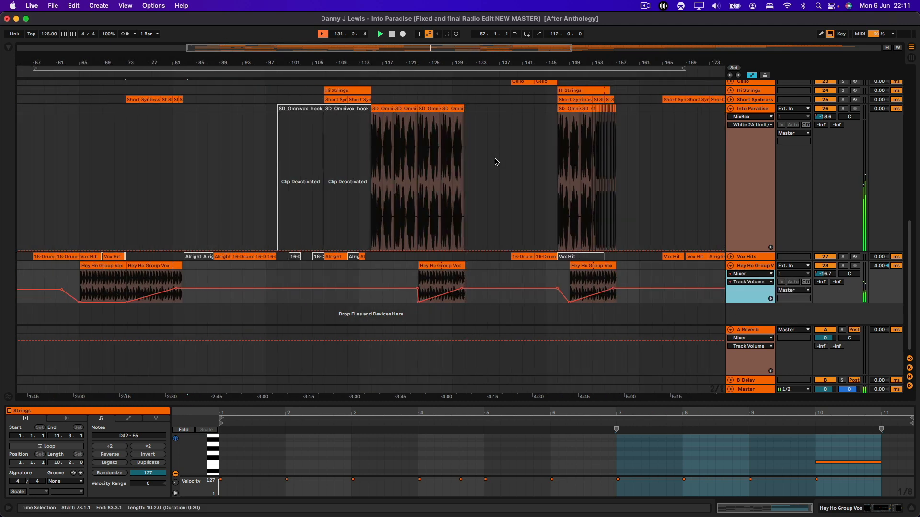
Review the layers playing from bar 131, then view the M1 instrument on the Piano Chords track and close its window.
{"action": "scroll", "coordinate": [495, 162], "scroll_direction": "up", "scroll_amount": 6}
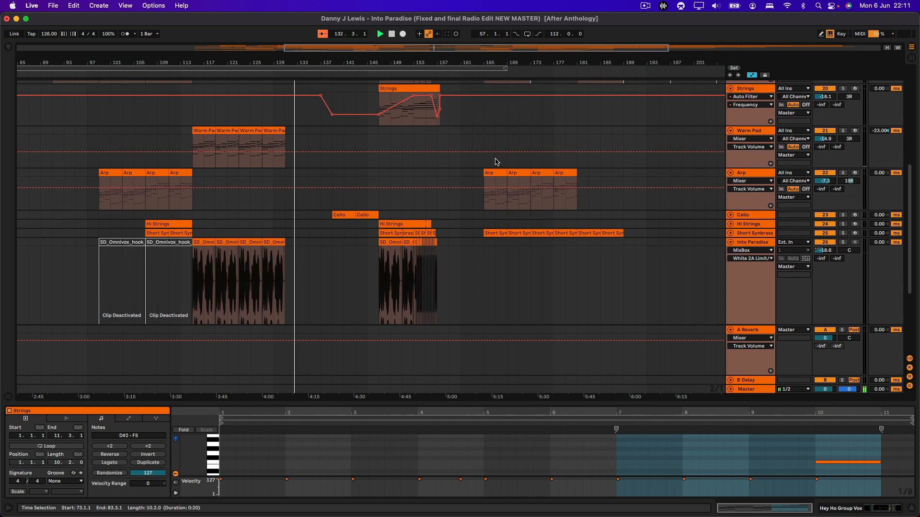
{"action": "scroll", "coordinate": [495, 162], "scroll_direction": "down", "scroll_amount": 5}
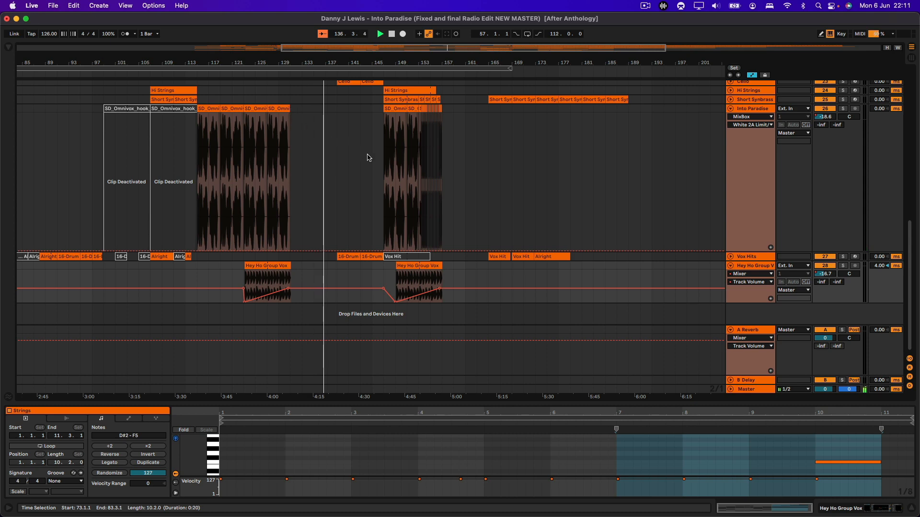
{"action": "scroll", "coordinate": [369, 158], "scroll_direction": "up", "scroll_amount": 4}
{"action": "scroll", "coordinate": [368, 158], "scroll_direction": "up", "scroll_amount": 6}
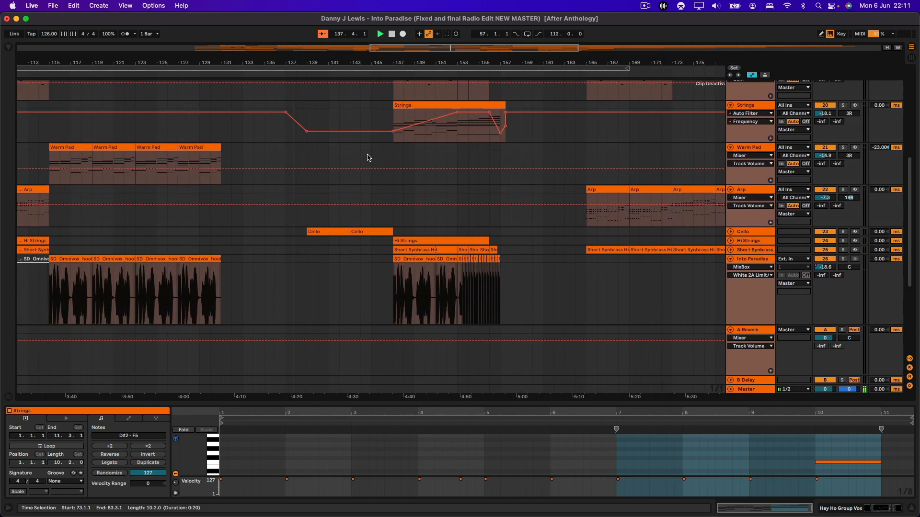
{"action": "scroll", "coordinate": [368, 157], "scroll_direction": "up", "scroll_amount": 8}
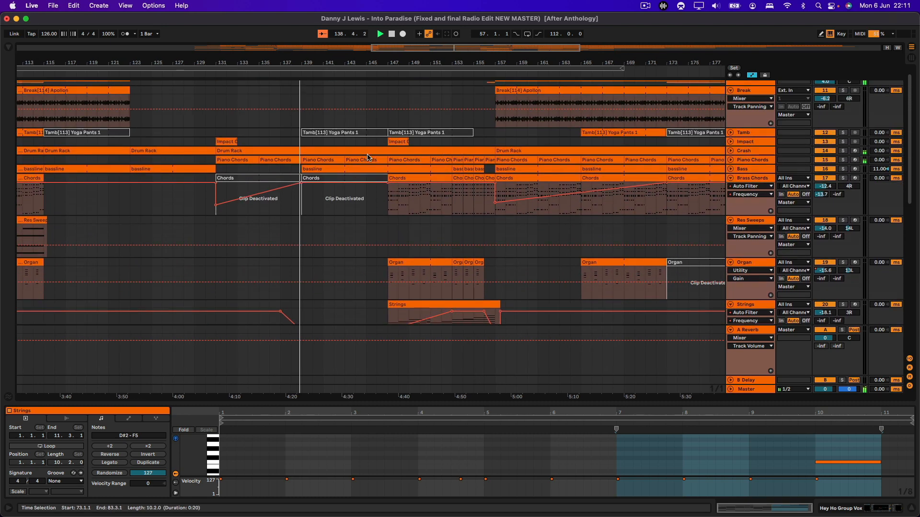
{"action": "scroll", "coordinate": [367, 157], "scroll_direction": "up", "scroll_amount": 1}
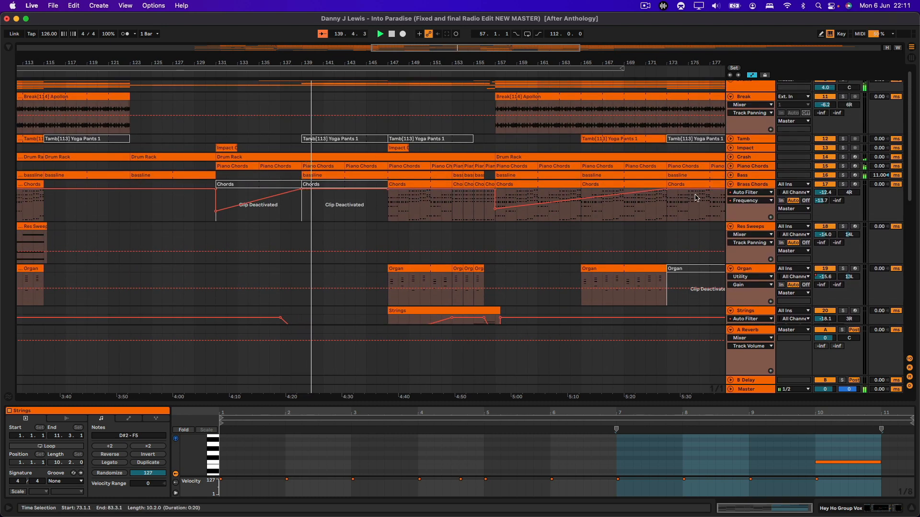
{"action": "double_click", "coordinate": [765, 166]}
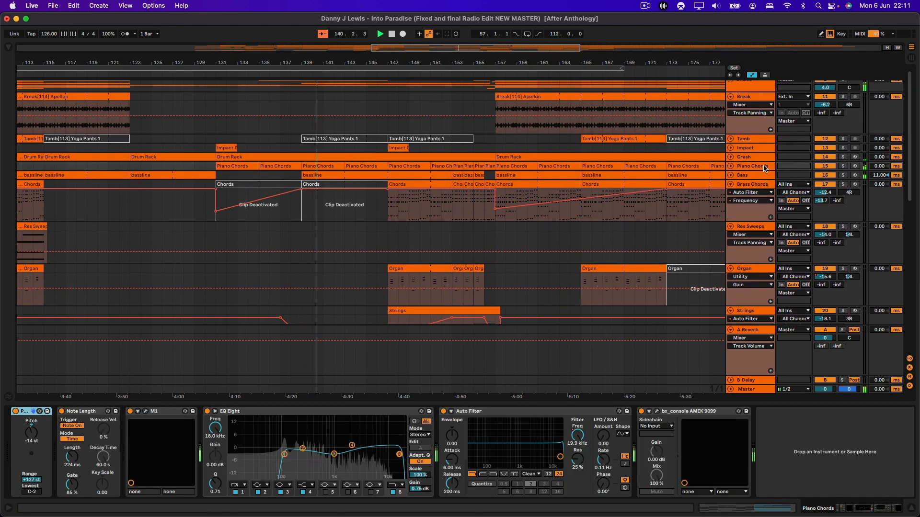
{"action": "left_click", "coordinate": [145, 411]}
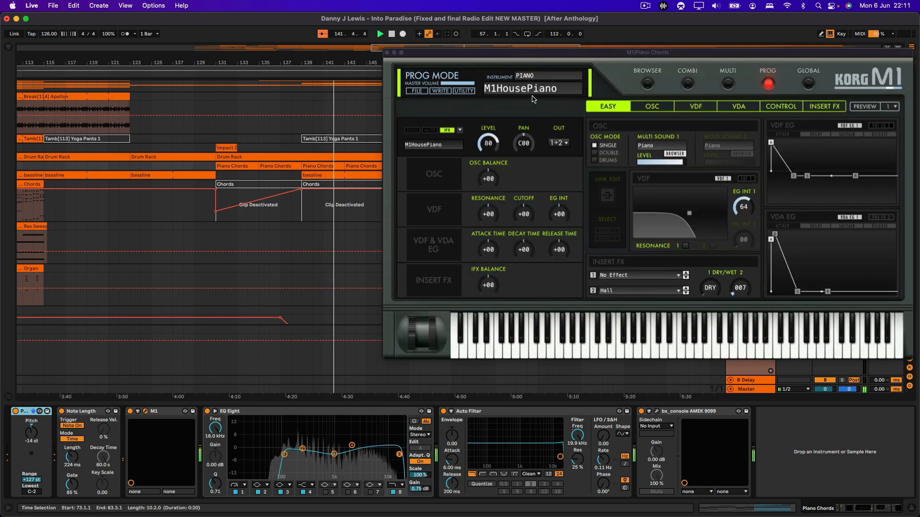
{"action": "left_click", "coordinate": [387, 52]}
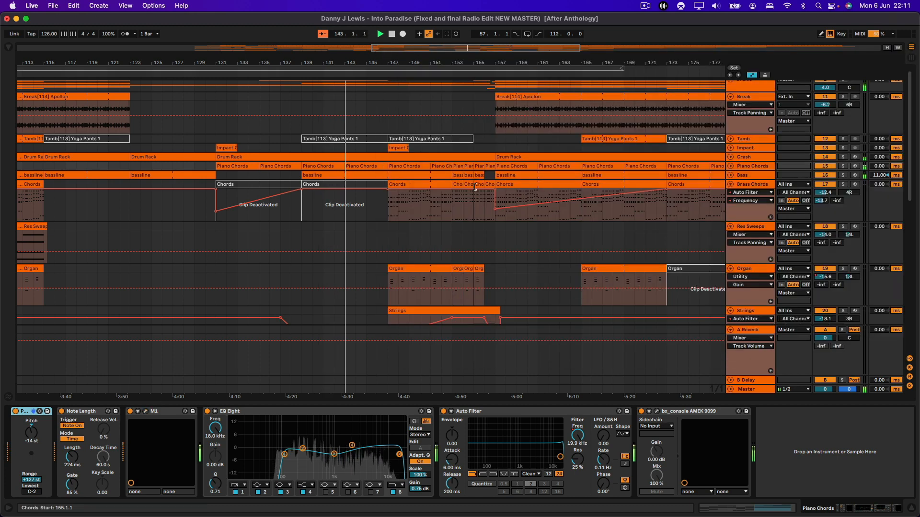
Audition the Cello in solo, unfold its track, and view its TRITON Extreme instrument before closing the window.
{"action": "scroll", "coordinate": [476, 188], "scroll_direction": "down", "scroll_amount": 10}
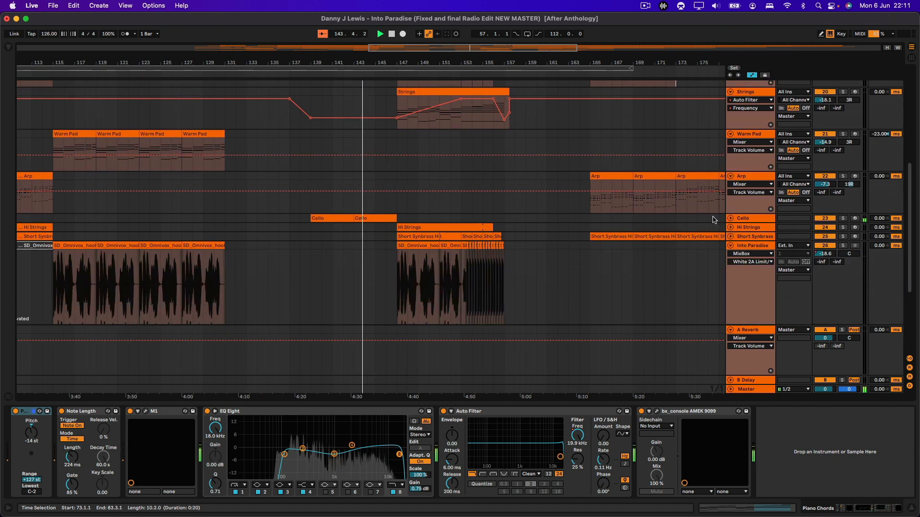
{"action": "left_click", "coordinate": [747, 219]}
{"action": "left_click", "coordinate": [843, 219]}
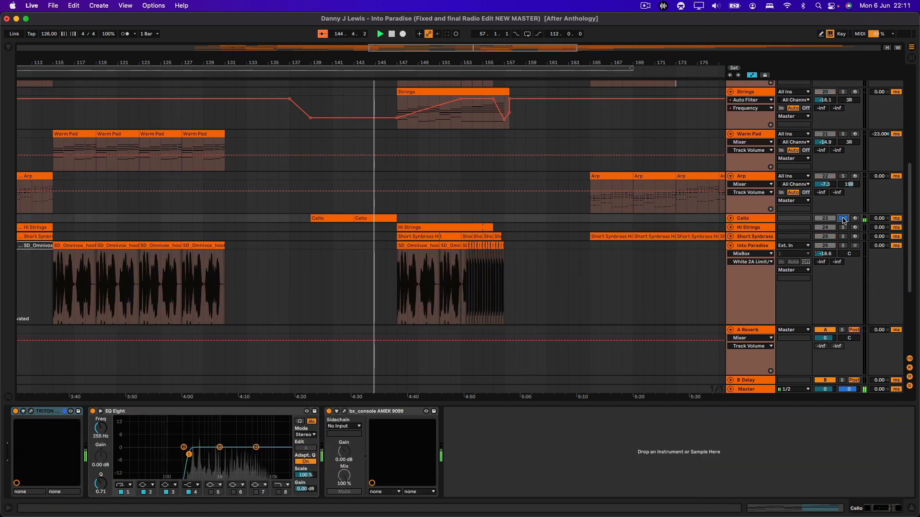
{"action": "left_click", "coordinate": [730, 218]}
{"action": "left_click", "coordinate": [843, 219]}
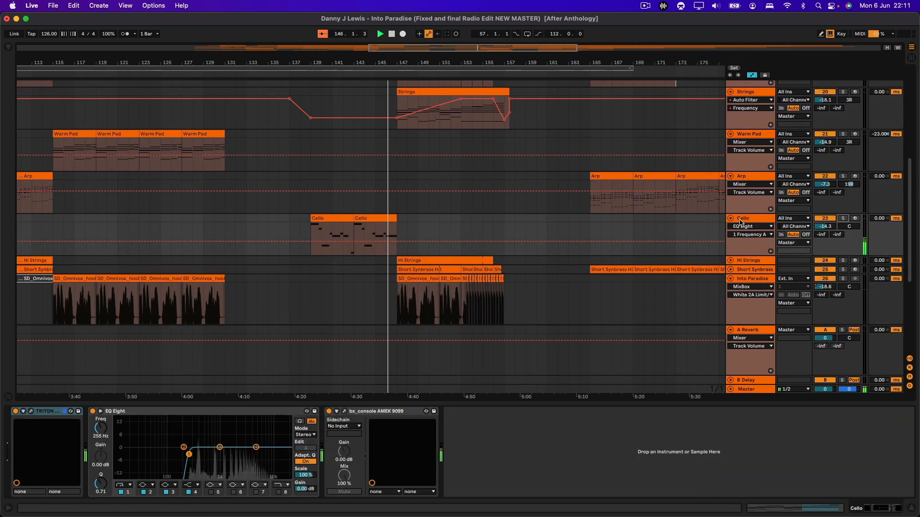
{"action": "left_click", "coordinate": [30, 411]}
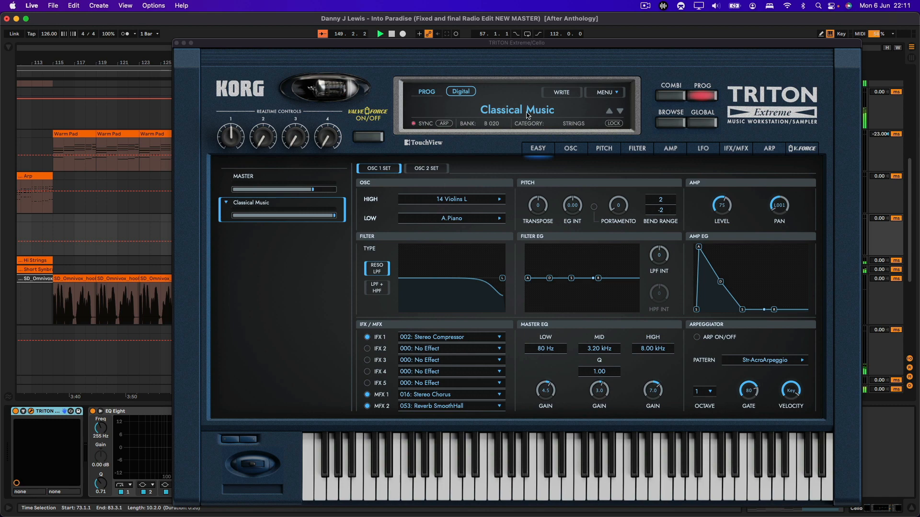
{"action": "left_click", "coordinate": [177, 43]}
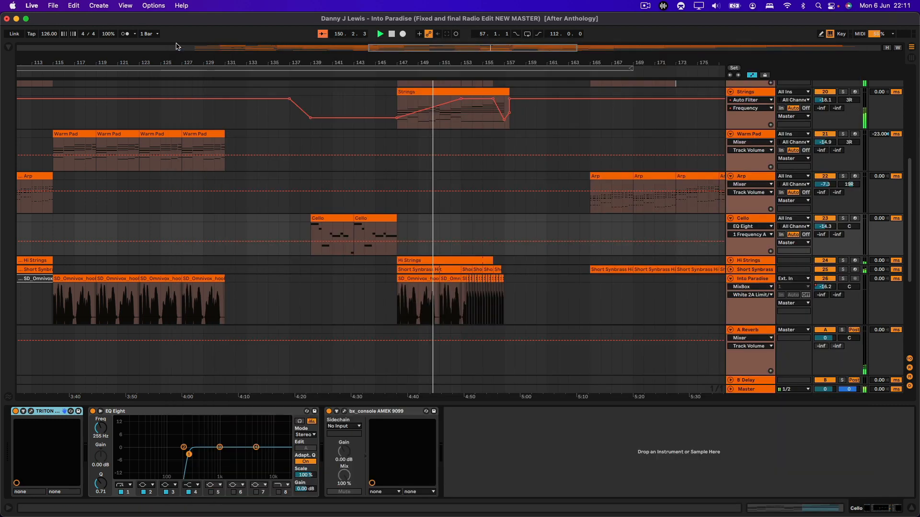
Examine the Organ and Strings clips and the Strings filter automation as the full mix plays from bar 150 to 154.
{"action": "scroll", "coordinate": [423, 231], "scroll_direction": "down", "scroll_amount": 3}
{"action": "scroll", "coordinate": [423, 231], "scroll_direction": "up", "scroll_amount": 3}
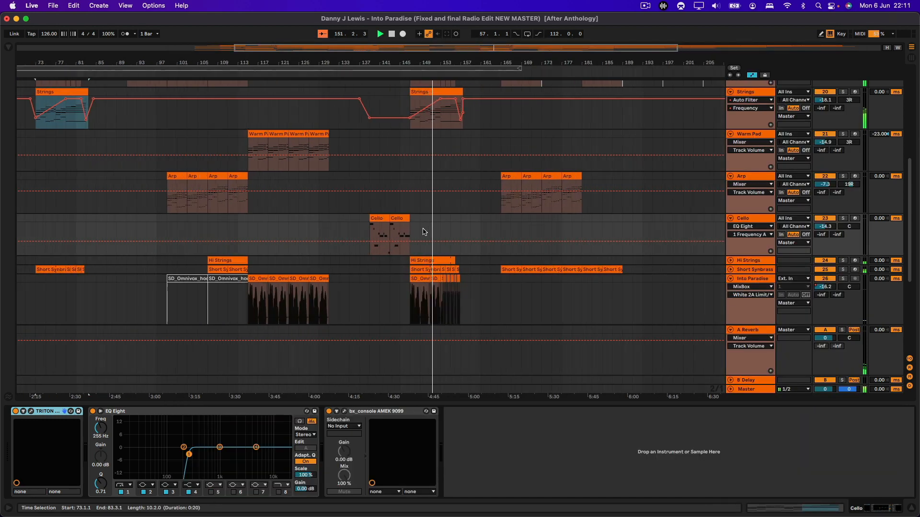
{"action": "scroll", "coordinate": [599, 213], "scroll_direction": "up", "scroll_amount": 3}
{"action": "scroll", "coordinate": [600, 214], "scroll_direction": "right", "scroll_amount": 5}
{"action": "scroll", "coordinate": [601, 214], "scroll_direction": "right", "scroll_amount": 2}
{"action": "scroll", "coordinate": [601, 214], "scroll_direction": "up", "scroll_amount": 1}
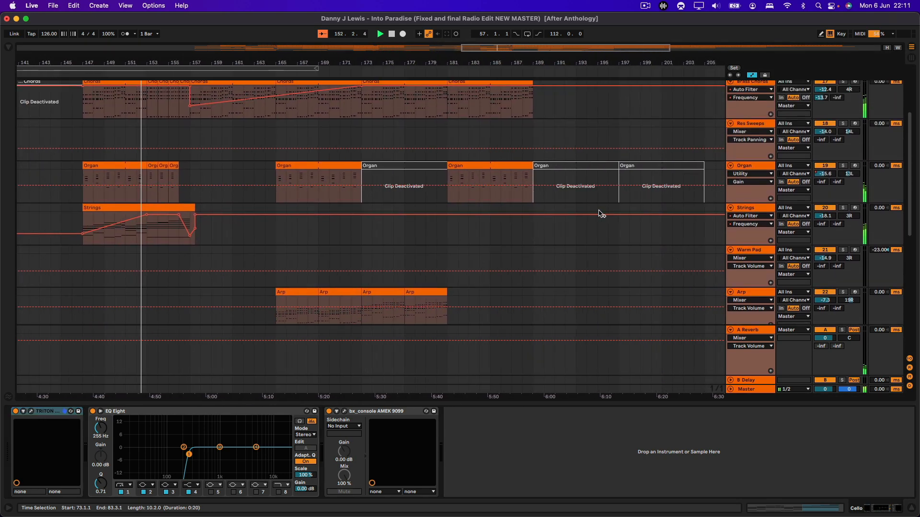
{"action": "scroll", "coordinate": [601, 214], "scroll_direction": "left", "scroll_amount": 3}
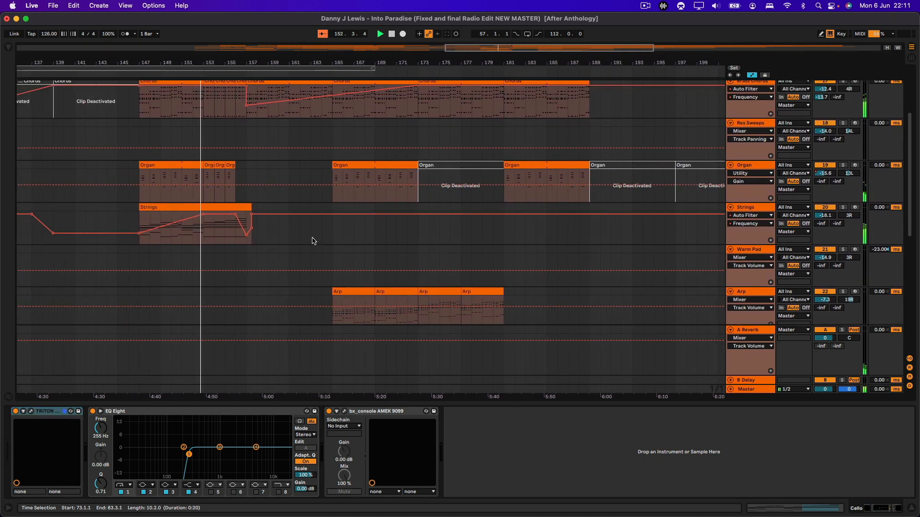
{"action": "left_click", "coordinate": [215, 206]}
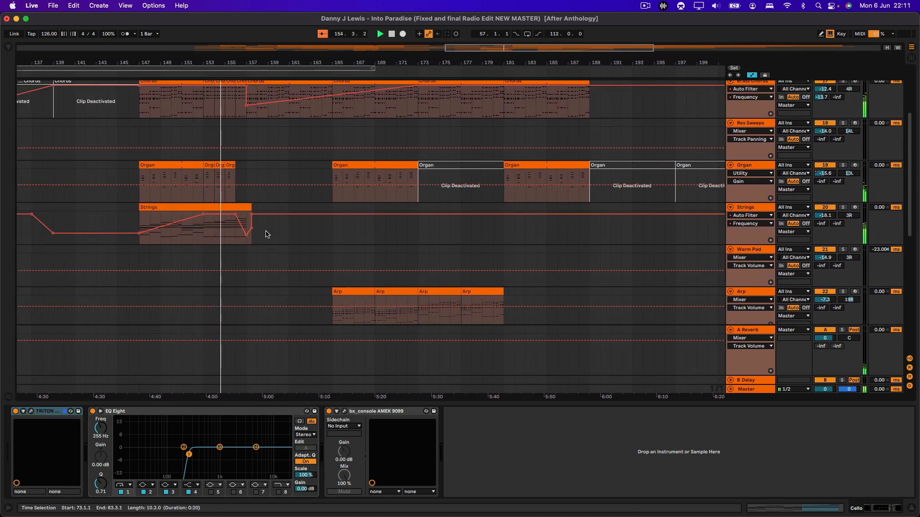
Show the Into Paradise track's devices, stop playback at bar 157, and inspect the chopped vocal clips from bar 153 up close.
{"action": "scroll", "coordinate": [264, 232], "scroll_direction": "down", "scroll_amount": 10}
{"action": "scroll", "coordinate": [263, 233], "scroll_direction": "left", "scroll_amount": 8}
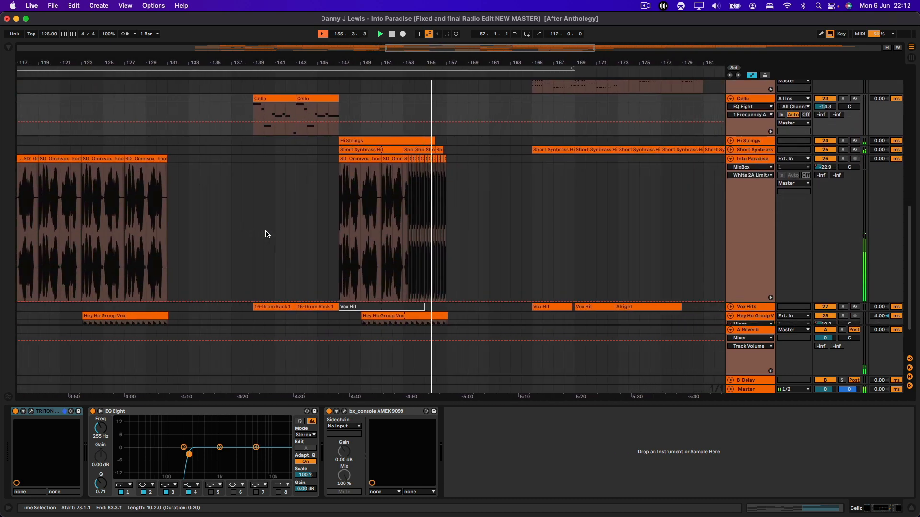
{"action": "right_click", "coordinate": [260, 232]}
{"action": "left_click", "coordinate": [472, 219]}
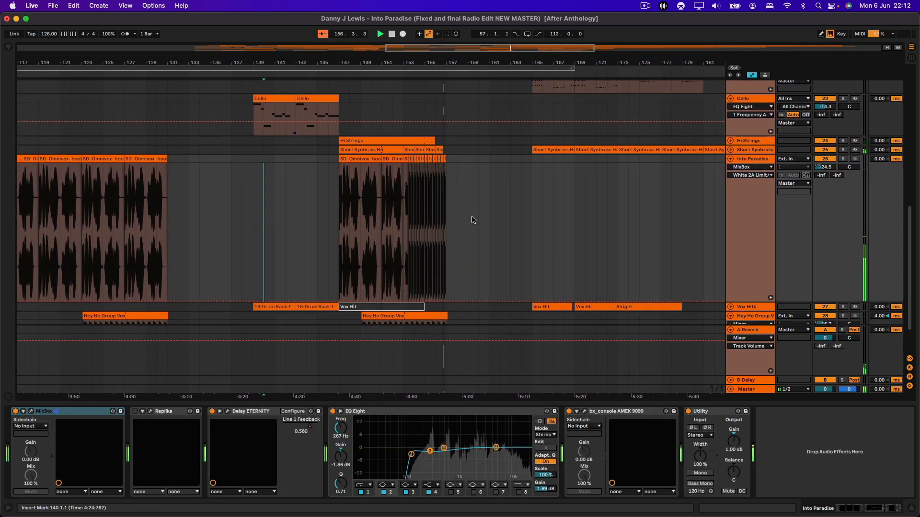
{"action": "scroll", "coordinate": [472, 220], "scroll_direction": "up", "scroll_amount": 2}
{"action": "scroll", "coordinate": [472, 220], "scroll_direction": "up", "scroll_amount": 8}
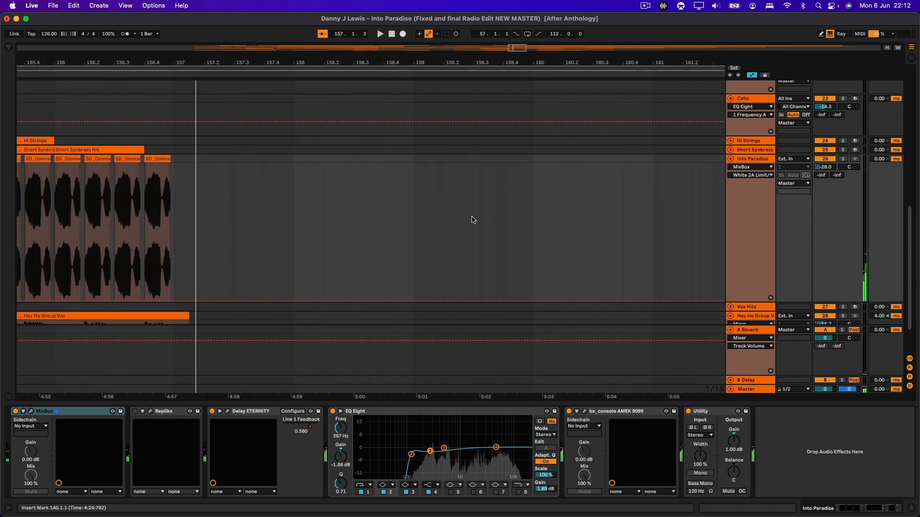
{"action": "scroll", "coordinate": [177, 216], "scroll_direction": "left", "scroll_amount": 3}
{"action": "scroll", "coordinate": [151, 216], "scroll_direction": "left", "scroll_amount": 5}
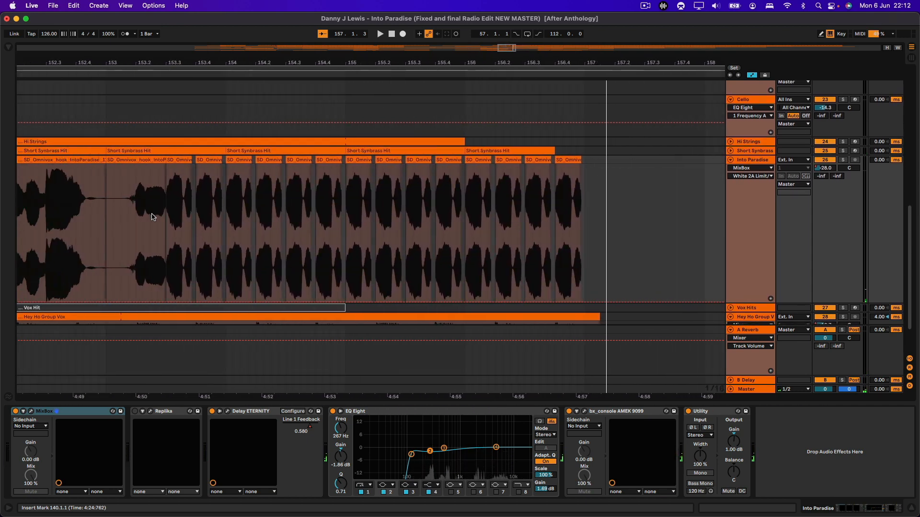
Play the chopped vocal section from bar 153 and solo the Into Paradise track.
{"action": "left_click", "coordinate": [105, 72]}
{"action": "scroll", "coordinate": [400, 152], "scroll_direction": "down", "scroll_amount": 4}
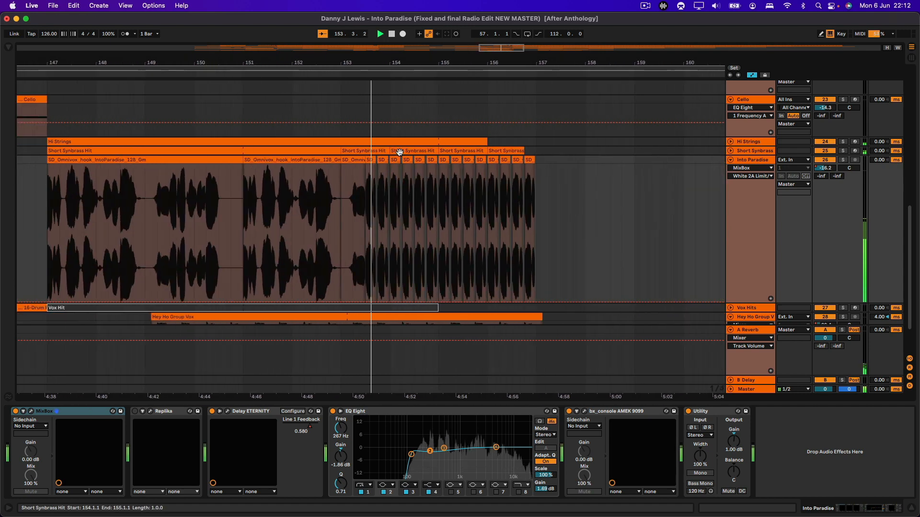
{"action": "left_click", "coordinate": [845, 161]}
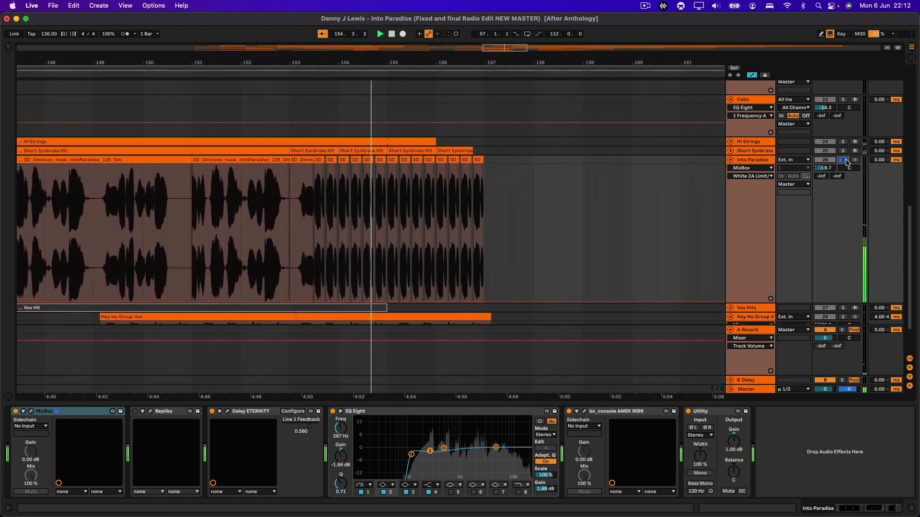
Take the Into Paradise track out of solo and look over the other tracks' clips around bar 157 as the full mix plays.
{"action": "left_click", "coordinate": [847, 163]}
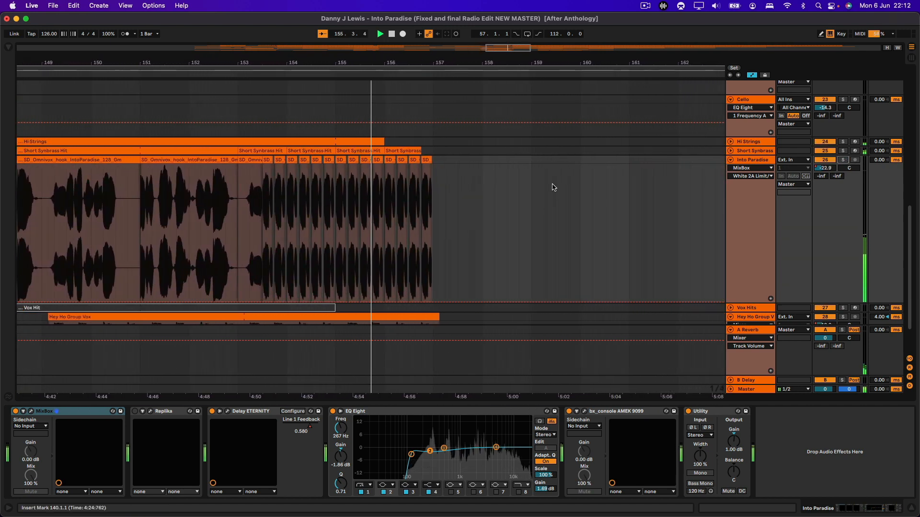
{"action": "scroll", "coordinate": [553, 187], "scroll_direction": "down", "scroll_amount": 4}
{"action": "scroll", "coordinate": [553, 187], "scroll_direction": "down", "scroll_amount": 3}
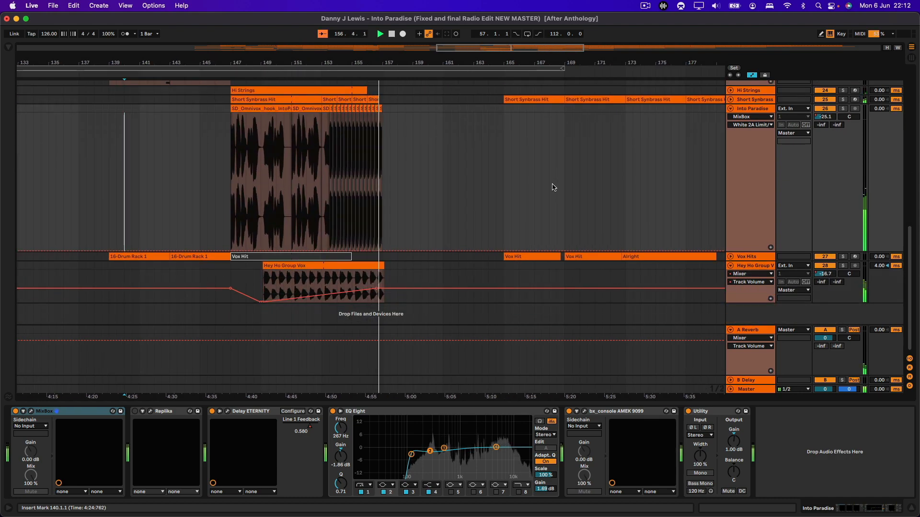
{"action": "scroll", "coordinate": [554, 187], "scroll_direction": "up", "scroll_amount": 10}
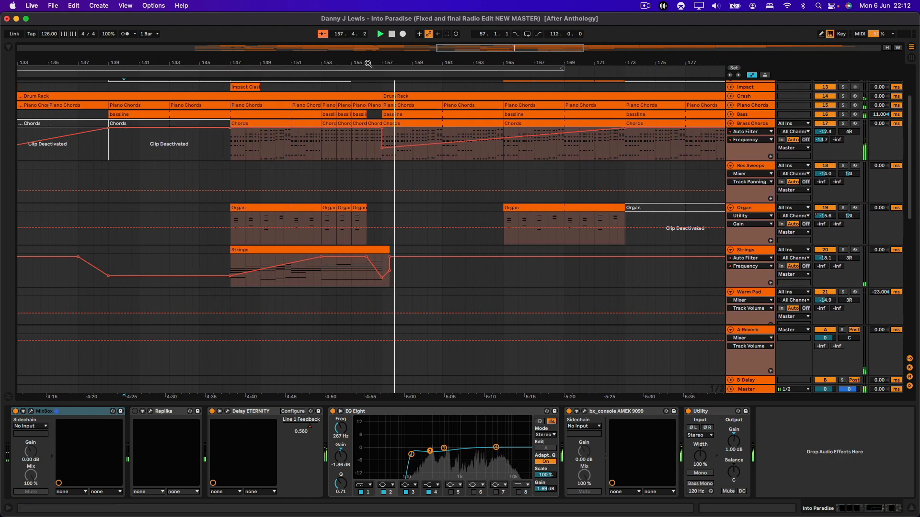
{"action": "left_click_drag", "start_coordinate": [368, 63], "coordinate": [368, 36]}
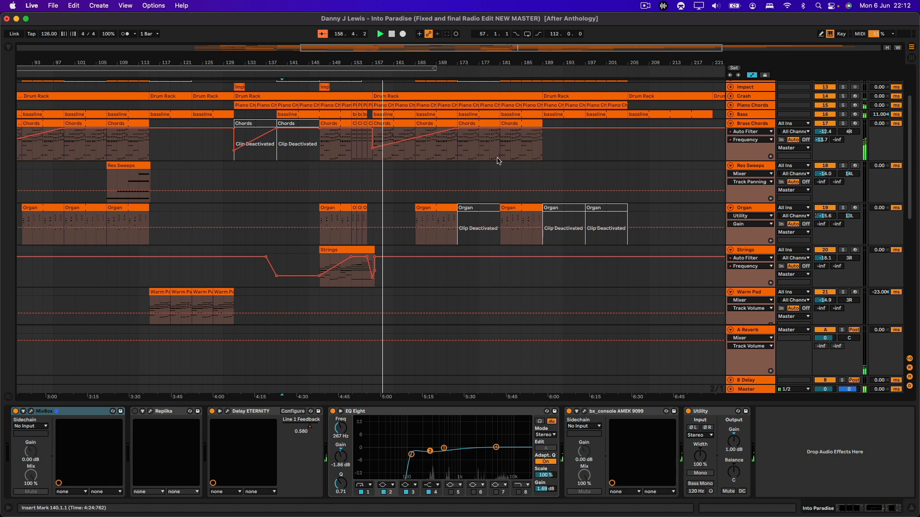
{"action": "scroll", "coordinate": [497, 158], "scroll_direction": "up", "scroll_amount": 5}
{"action": "scroll", "coordinate": [498, 158], "scroll_direction": "right", "scroll_amount": 2}
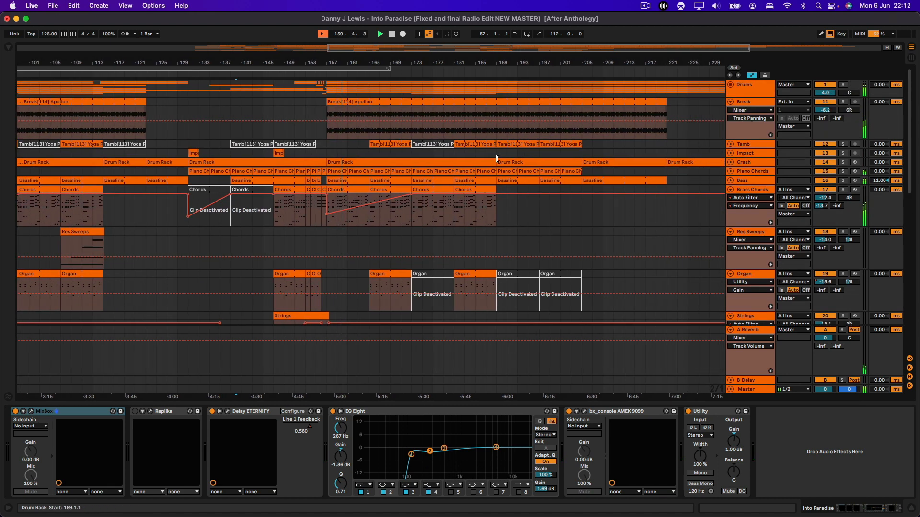
Extend the arrangement loop's end to bar 233 and review the track layers from Drums to Into Paradise during playback.
{"action": "scroll", "coordinate": [497, 158], "scroll_direction": "down", "scroll_amount": 5}
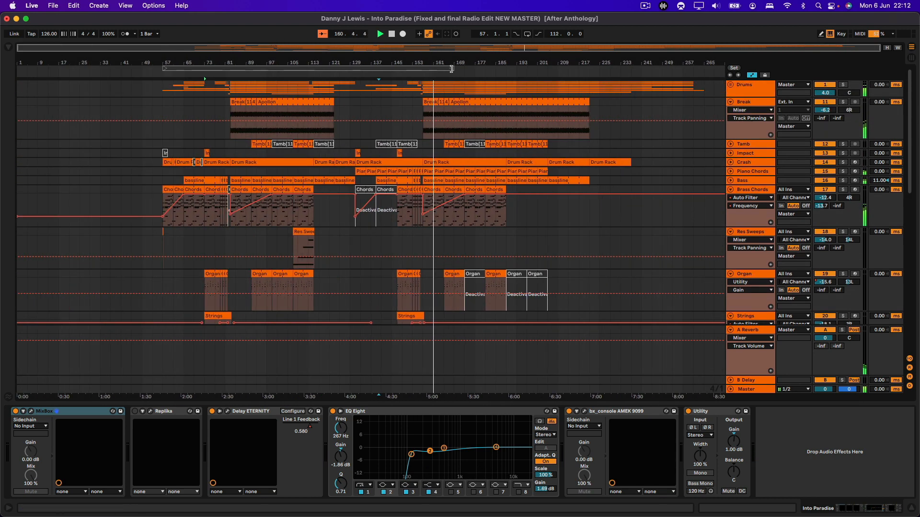
{"action": "left_click_drag", "start_coordinate": [450, 71], "coordinate": [620, 72]}
{"action": "scroll", "coordinate": [563, 199], "scroll_direction": "down", "scroll_amount": 3}
{"action": "scroll", "coordinate": [563, 199], "scroll_direction": "down", "scroll_amount": 5}
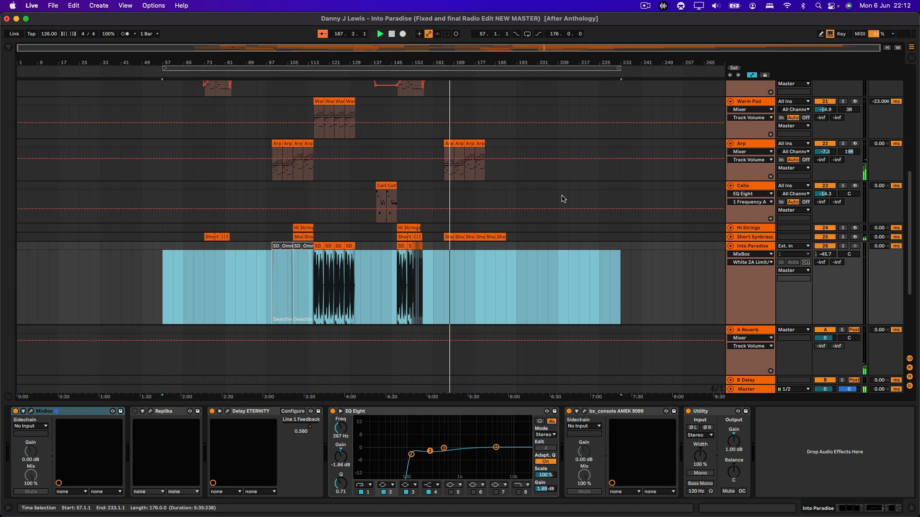
{"action": "scroll", "coordinate": [616, 193], "scroll_direction": "up", "scroll_amount": 10}
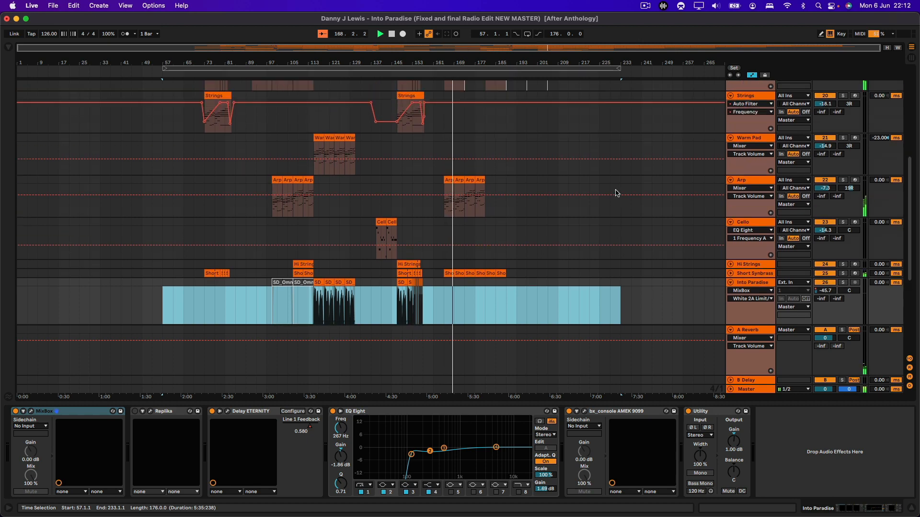
{"action": "scroll", "coordinate": [616, 193], "scroll_direction": "up", "scroll_amount": 5}
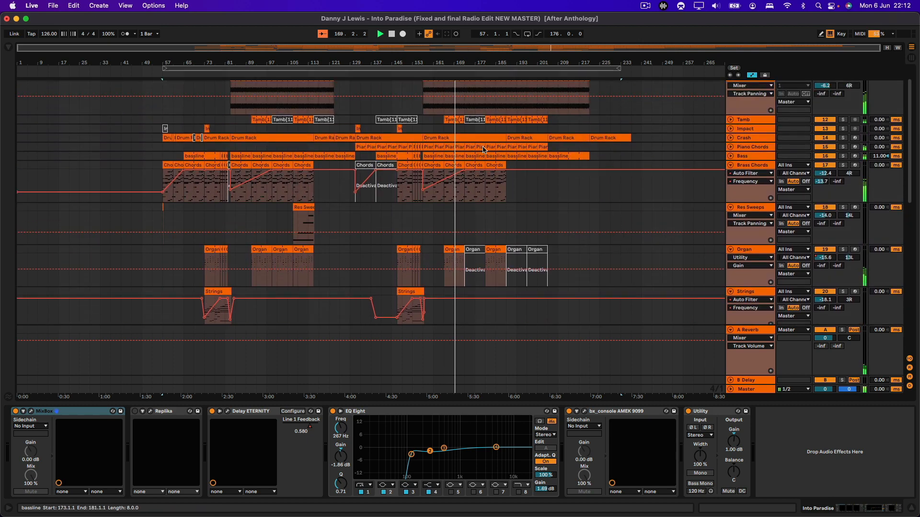
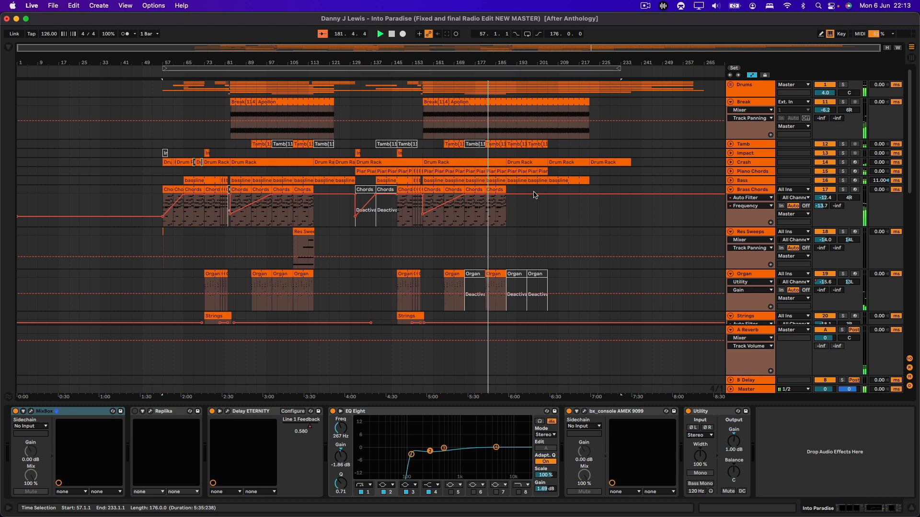
{"action": "scroll", "coordinate": [535, 194], "scroll_direction": "down", "scroll_amount": 5}
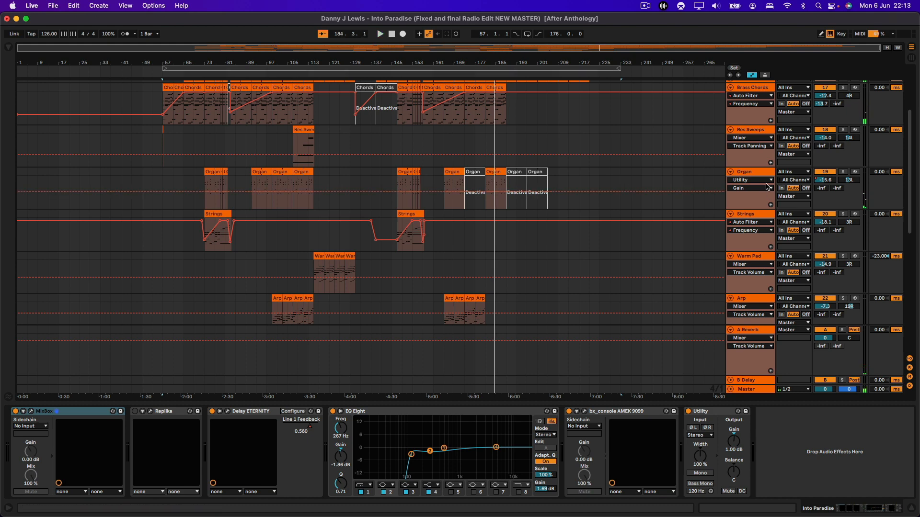
Show the Master track's devices and view the bx_townhouse Buss Compressor settings, moving its window clear of the track controls.
{"action": "left_click", "coordinate": [744, 390]}
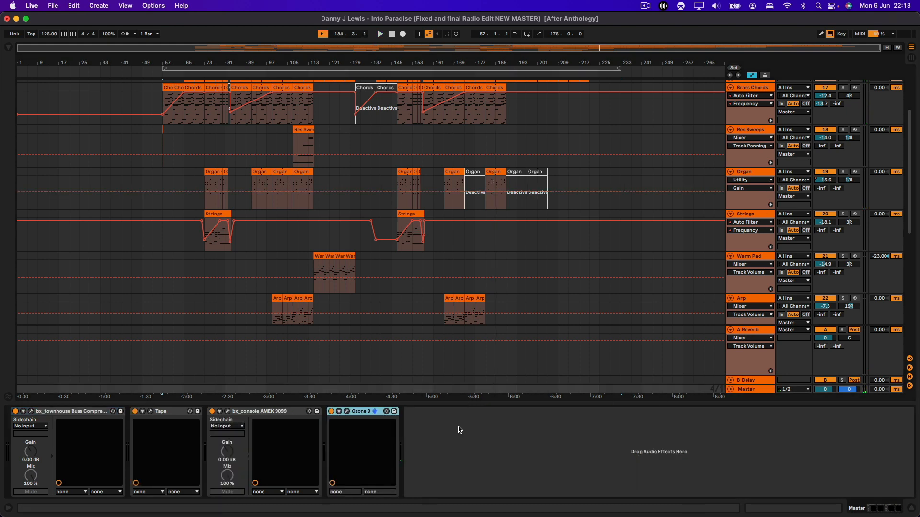
{"action": "left_click", "coordinate": [31, 411]}
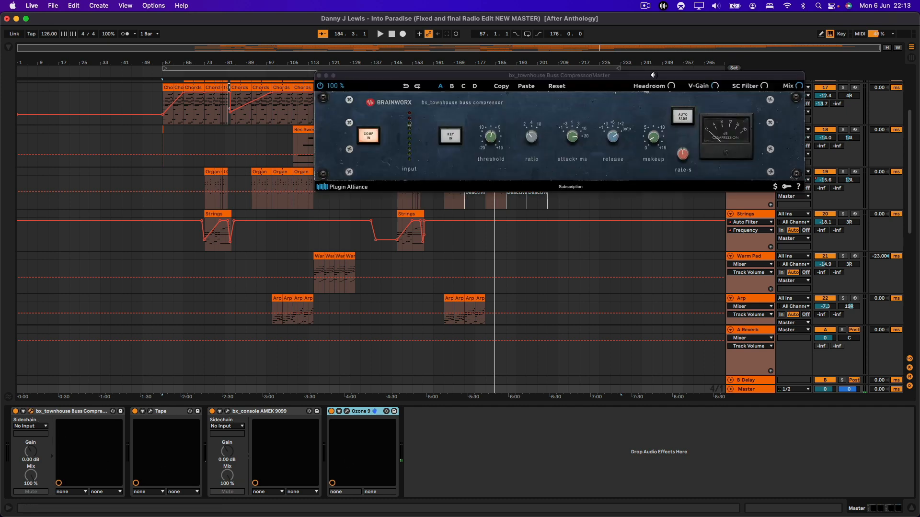
{"action": "left_click", "coordinate": [656, 76]}
{"action": "left_click_drag", "start_coordinate": [656, 79], "coordinate": [449, 92]}
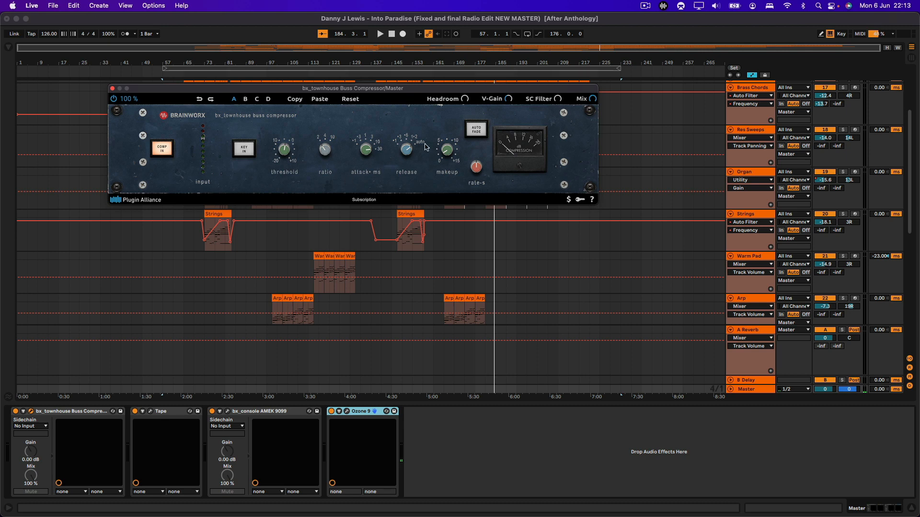
View the Master's Tape plug-in settings and reposition its window over the arrangement, keeping the device chain accessible.
{"action": "left_click", "coordinate": [152, 415]}
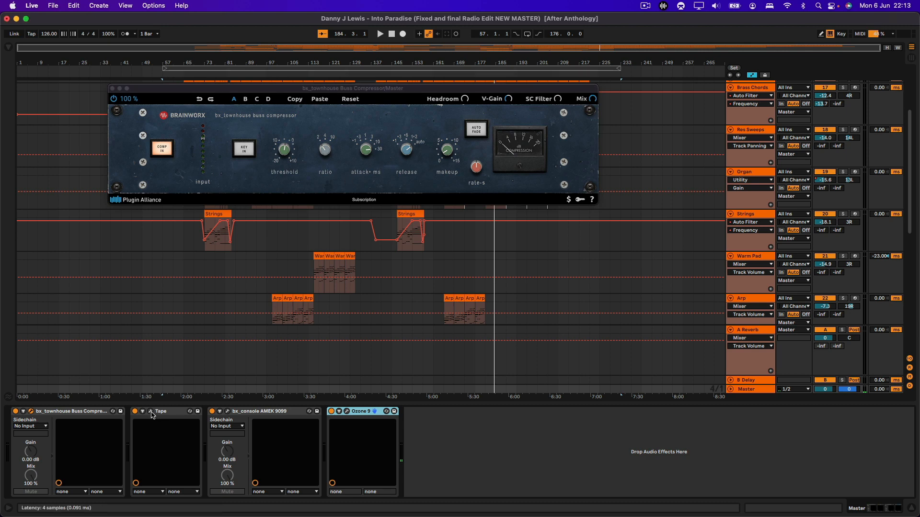
{"action": "left_click", "coordinate": [150, 412]}
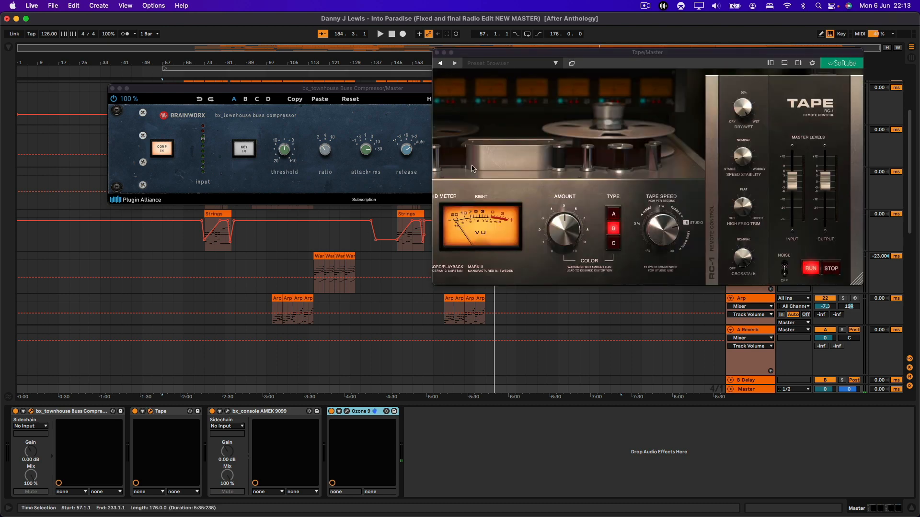
{"action": "left_click_drag", "start_coordinate": [659, 53], "coordinate": [362, 182]}
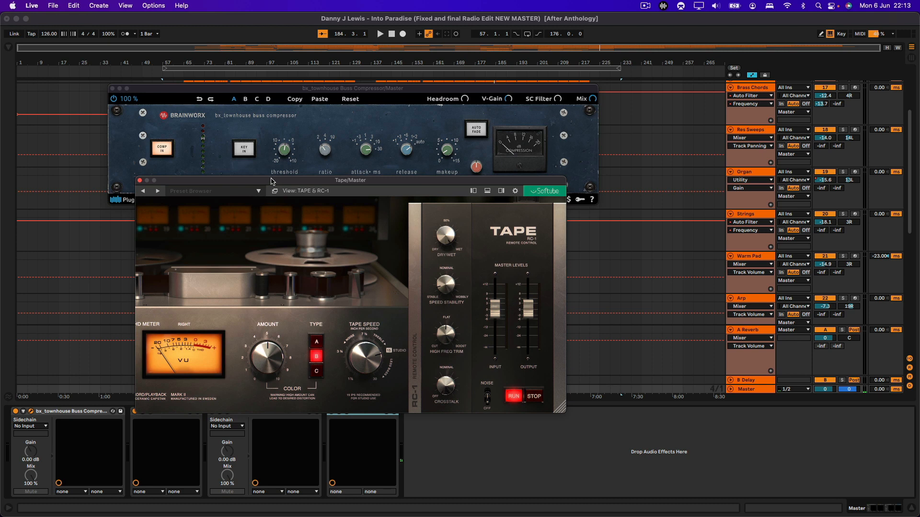
{"action": "left_click_drag", "start_coordinate": [272, 181], "coordinate": [226, 130]}
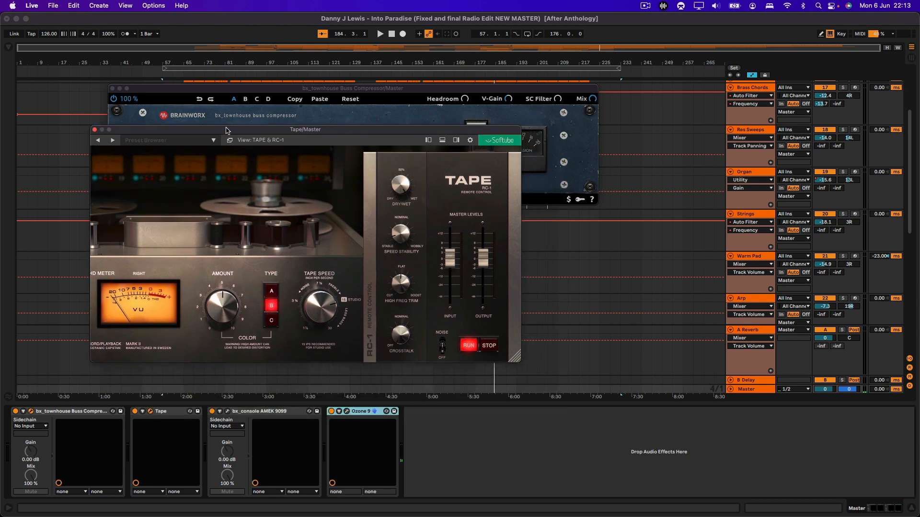
Inspect the Master's bx_console AMEK 9099 and Ozone 9 plug-ins in turn, closing each window after viewing.
{"action": "left_click", "coordinate": [228, 412]}
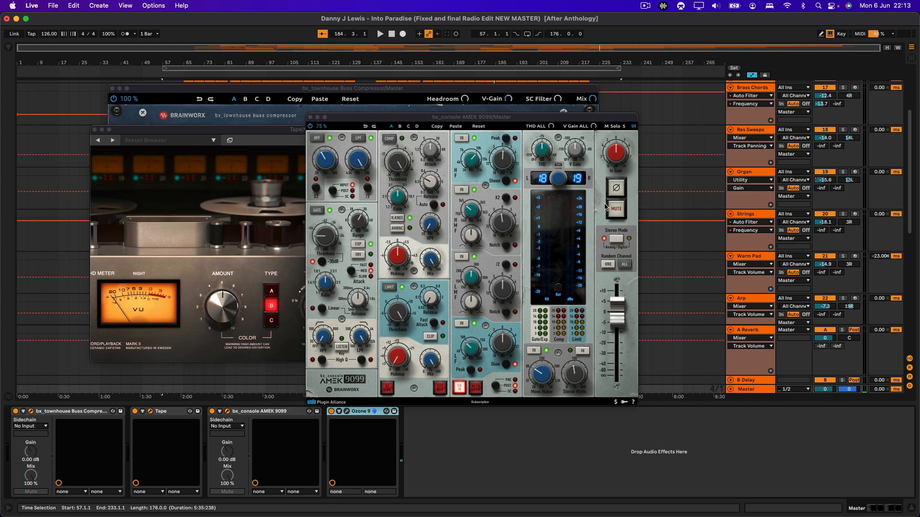
{"action": "left_click", "coordinate": [310, 117]}
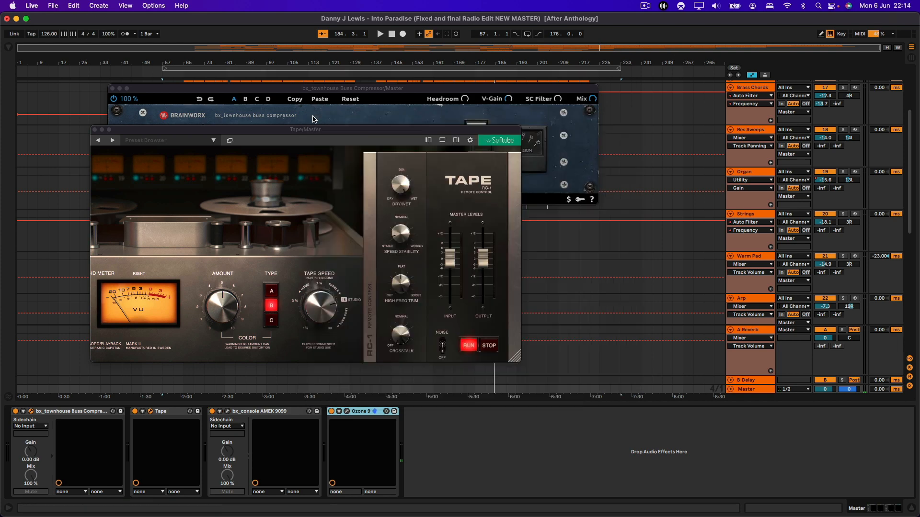
{"action": "left_click", "coordinate": [347, 411]}
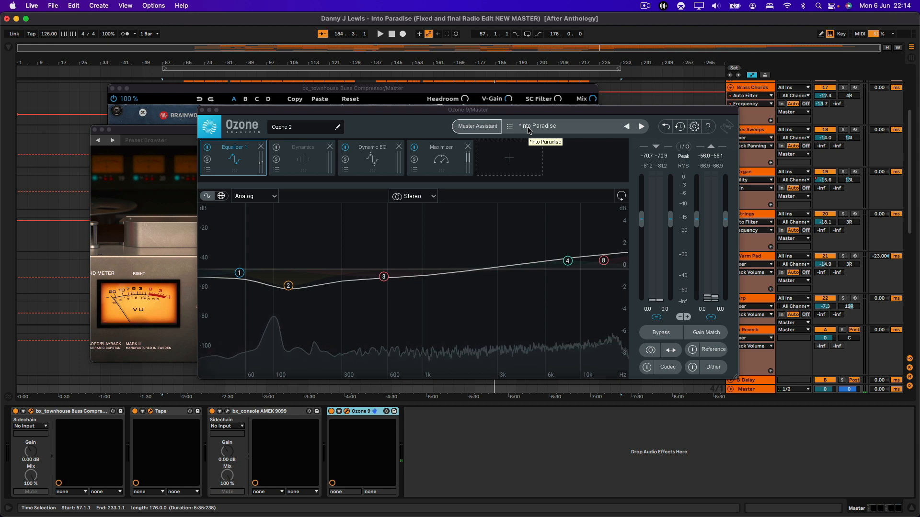
{"action": "left_click", "coordinate": [202, 110]}
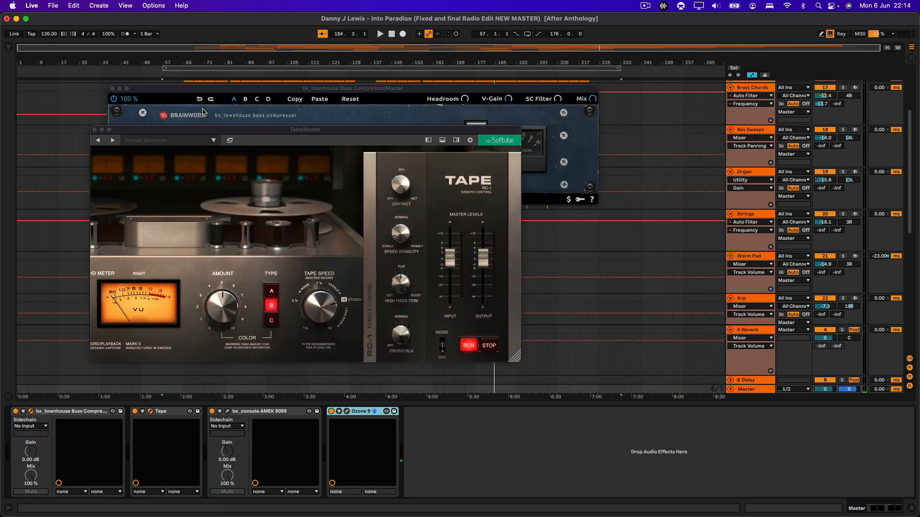
Close the Tape and bx_townhouse Buss Compressor windows.
{"action": "left_click", "coordinate": [94, 130]}
{"action": "left_click", "coordinate": [112, 91]}
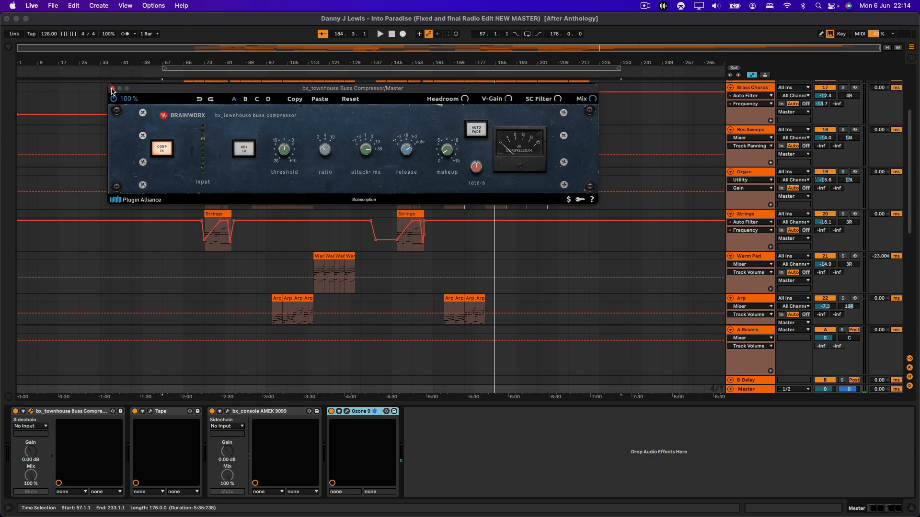
{"action": "left_click", "coordinate": [112, 88]}
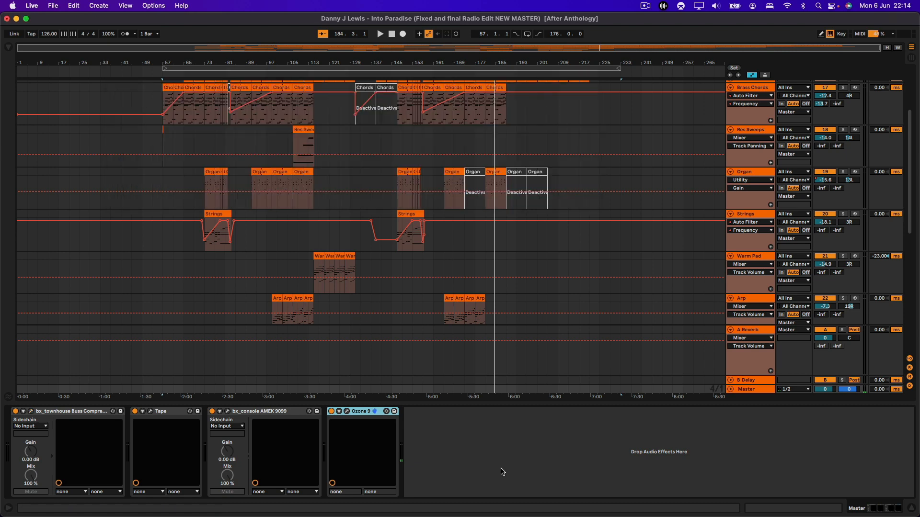